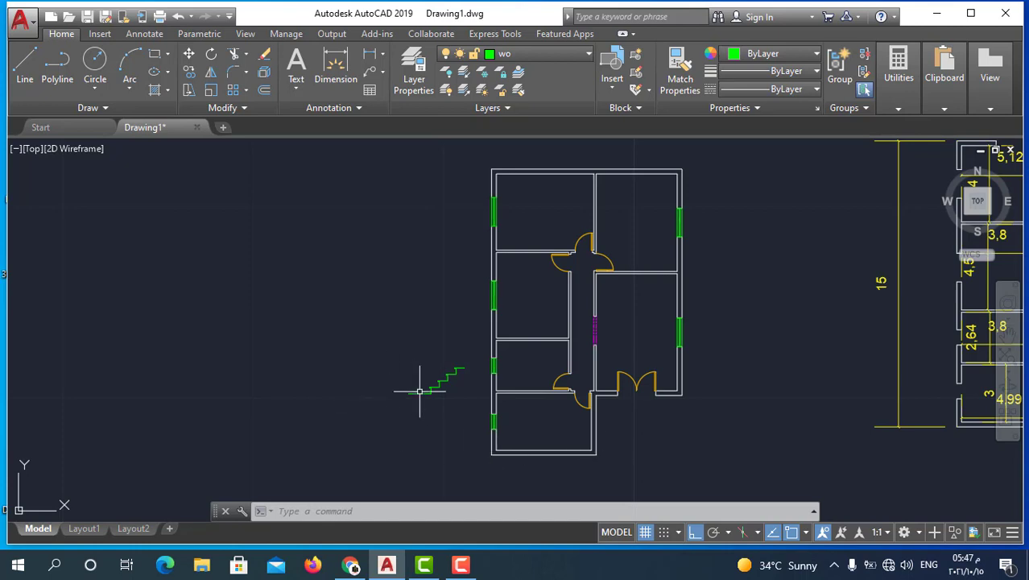
# Draw the first vertical line straight down from the stair corner.
pyautogui.scroll(5, 420, 392)
pyautogui.scroll(2, 462, 385)
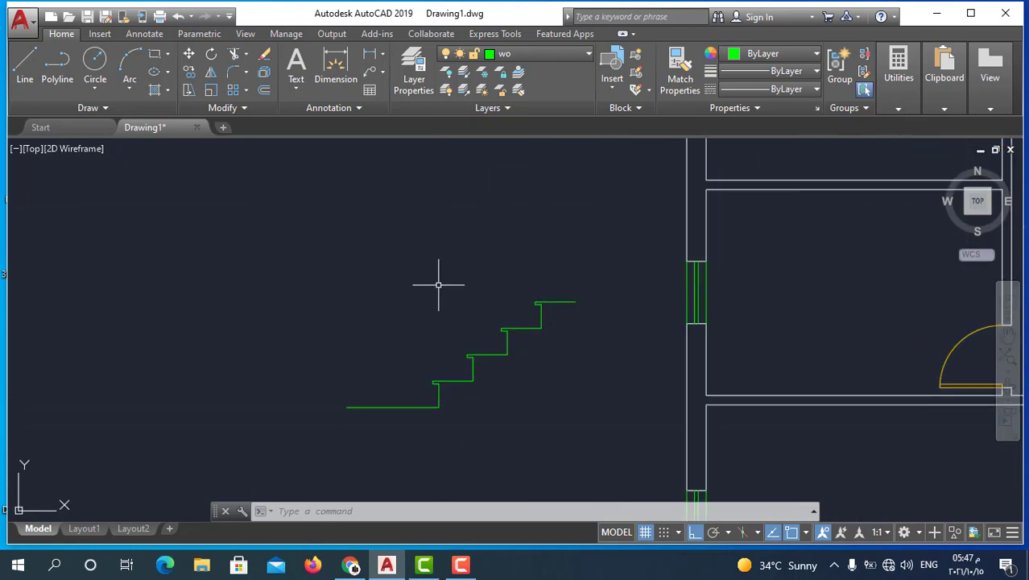
pyautogui.scroll(2, 412, 403)
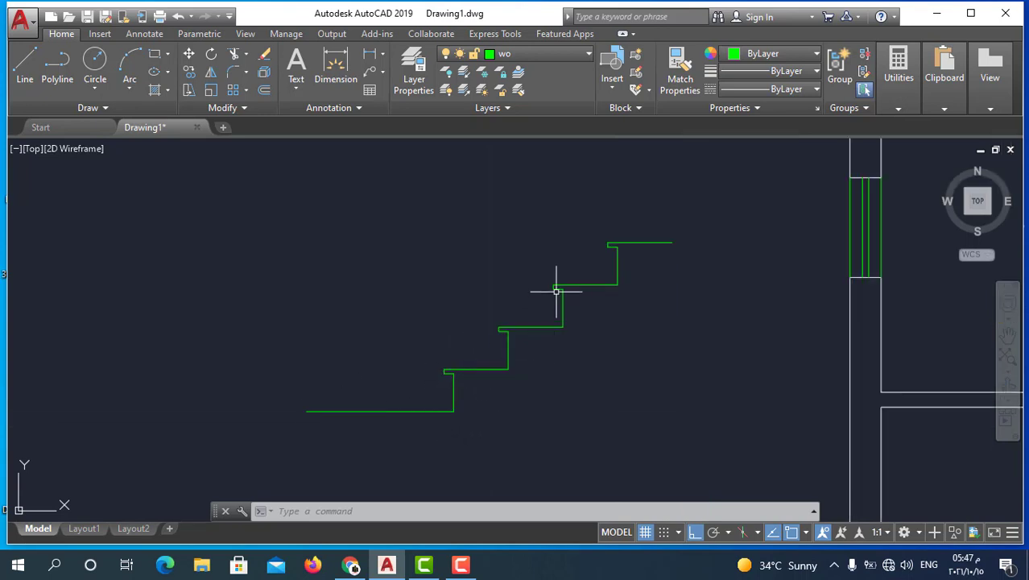
pyautogui.scroll(4, 436, 409)
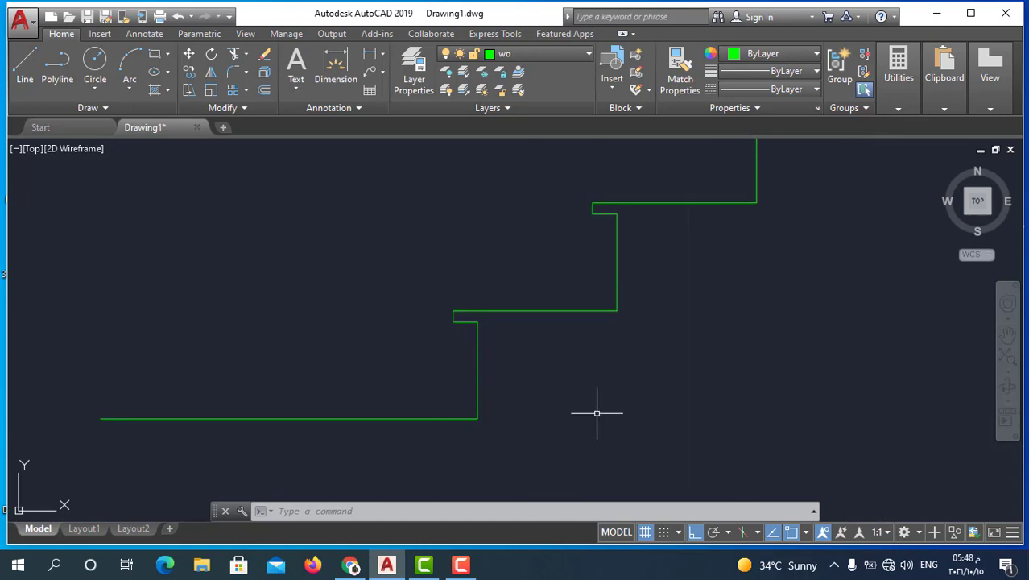
pyautogui.moveTo(517, 313); pyautogui.dragTo(537, 347, button='middle')
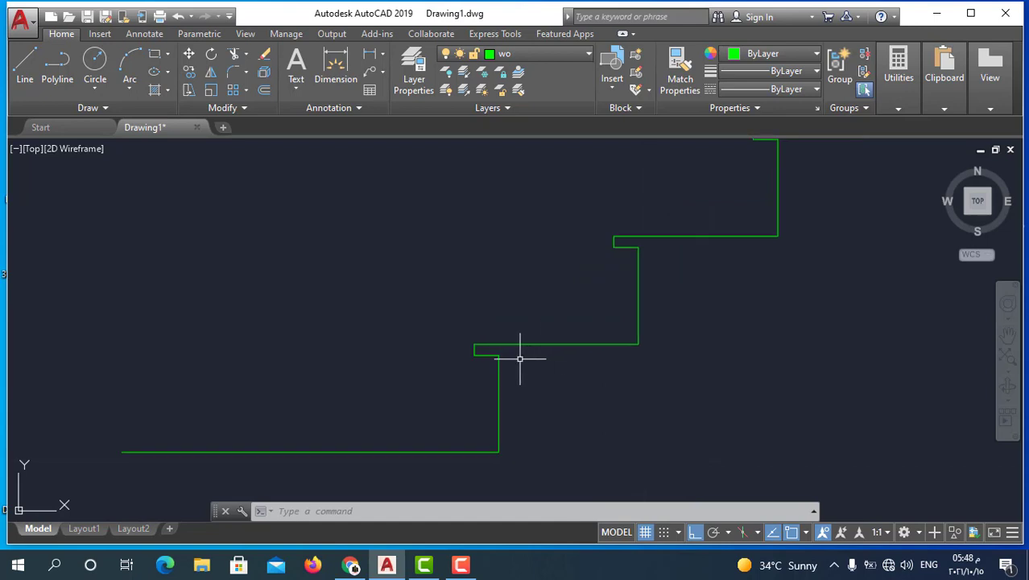
pyautogui.scroll(4, 520, 358)
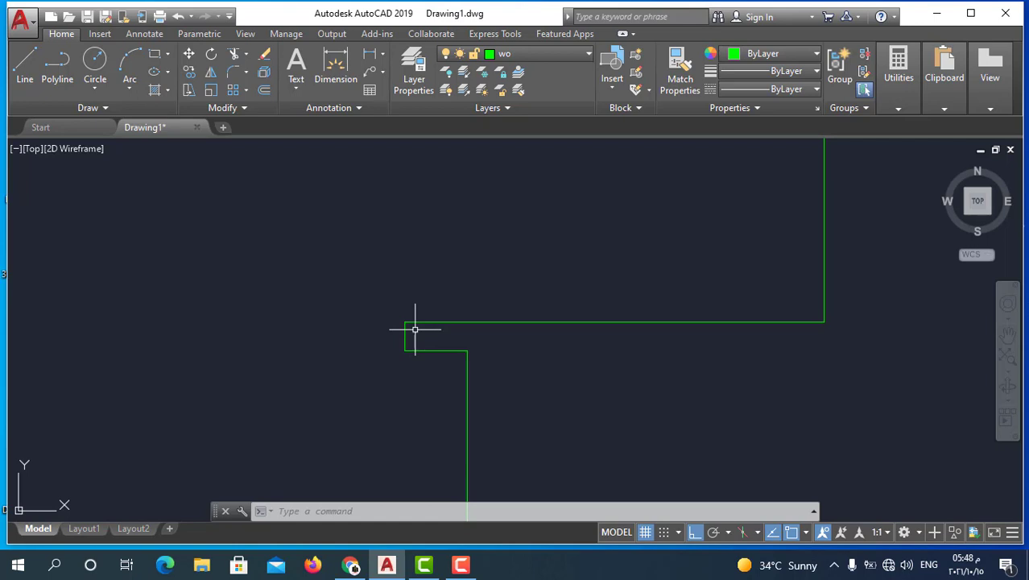
pyautogui.scroll(-2, 437, 362)
pyautogui.scroll(1, 474, 354)
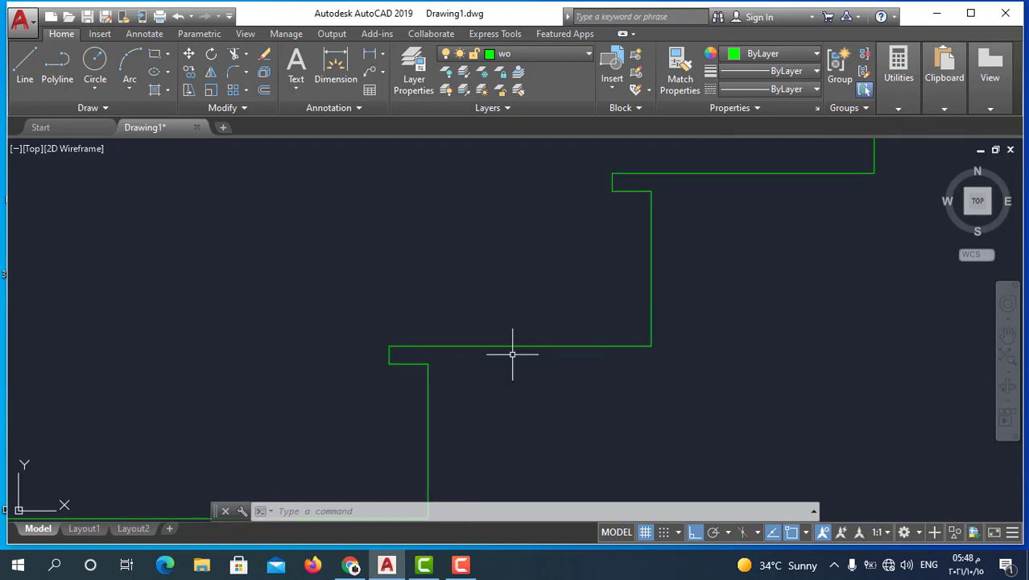
pyautogui.scroll(-4, 500, 384)
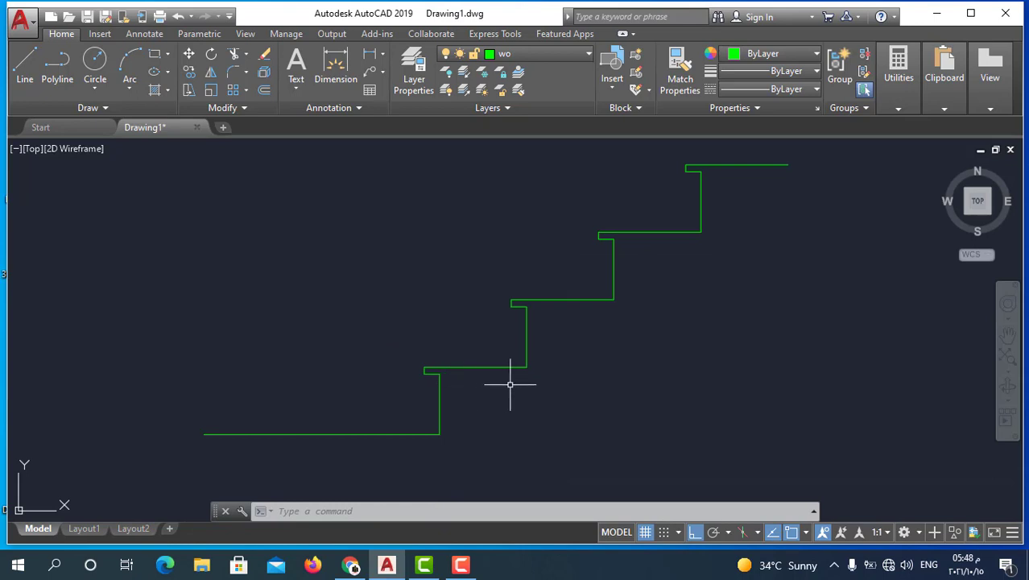
pyautogui.scroll(-2, 510, 384)
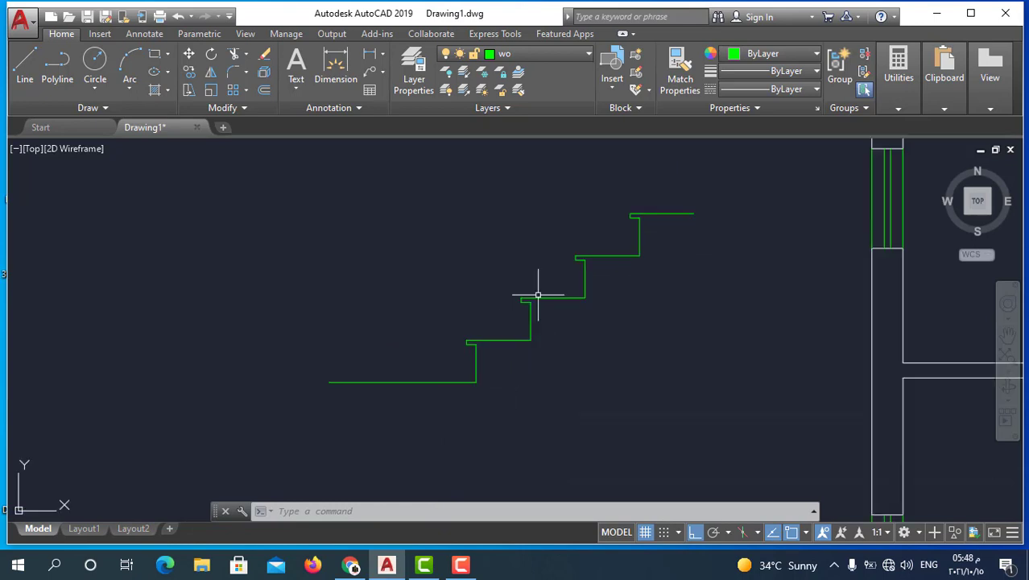
pyautogui.scroll(2, 507, 333)
pyautogui.scroll(-2, 507, 306)
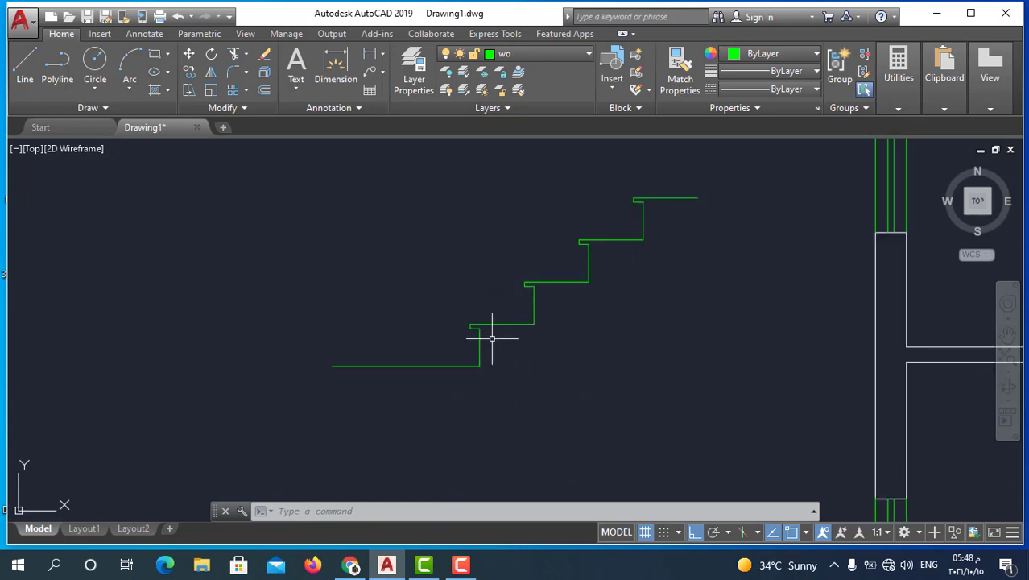
pyautogui.scroll(2, 489, 338)
pyautogui.scroll(-3, 474, 368)
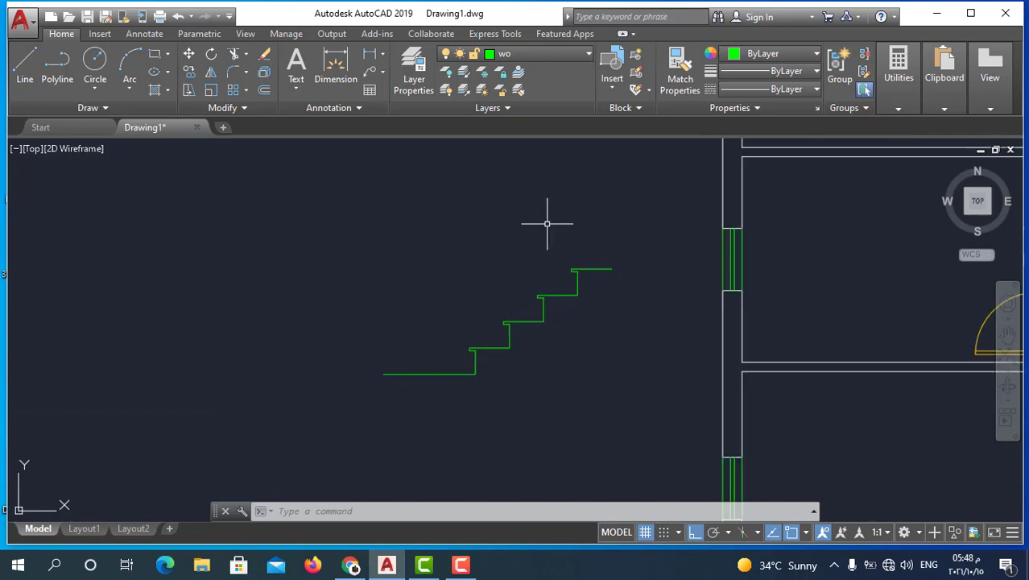
pyautogui.scroll(3, 455, 382)
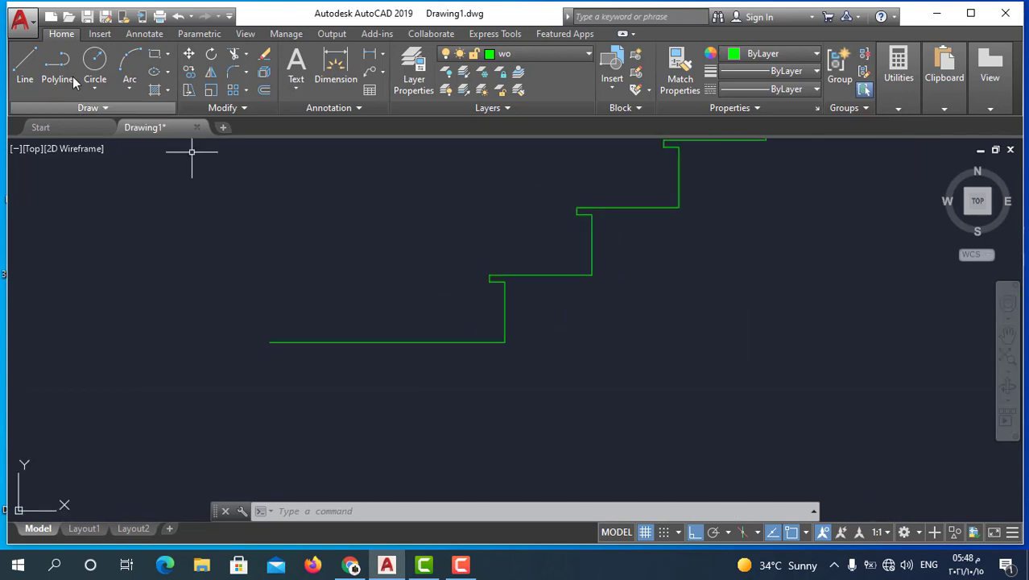
pyautogui.click(25, 69)
pyautogui.scroll(3, 411, 268)
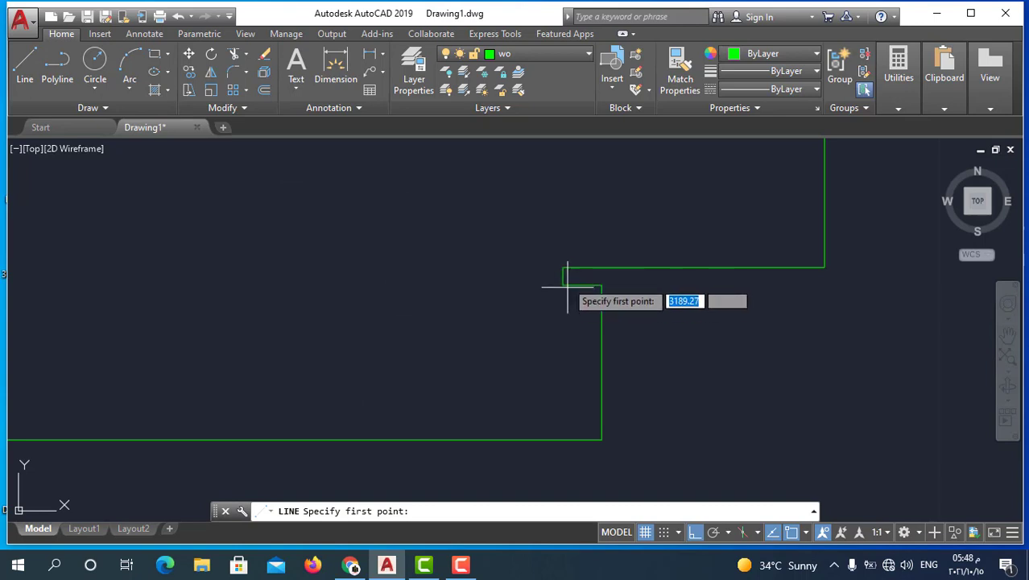
pyautogui.scroll(4, 564, 270)
pyautogui.scroll(-4, 544, 278)
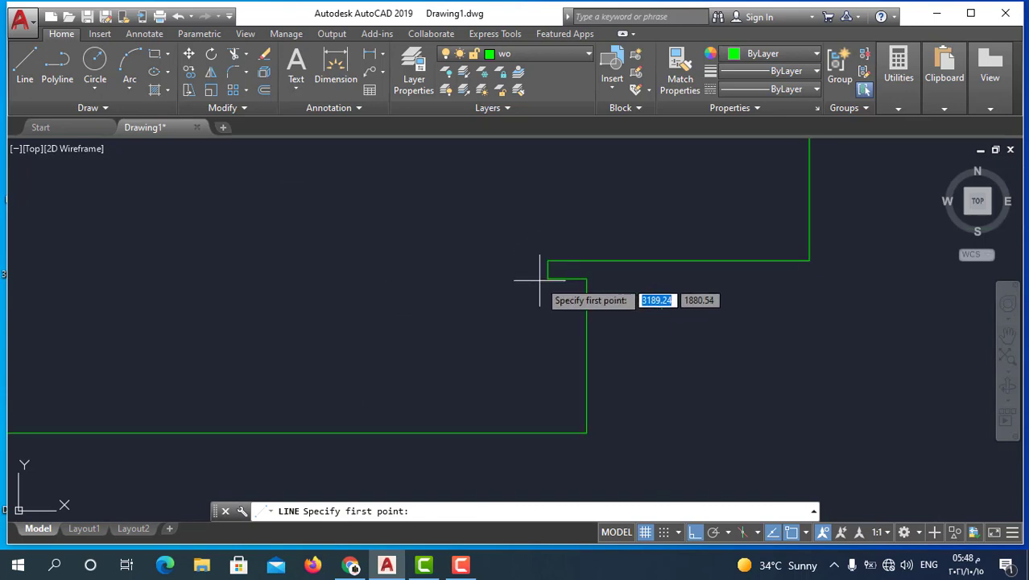
pyautogui.scroll(2, 547, 281)
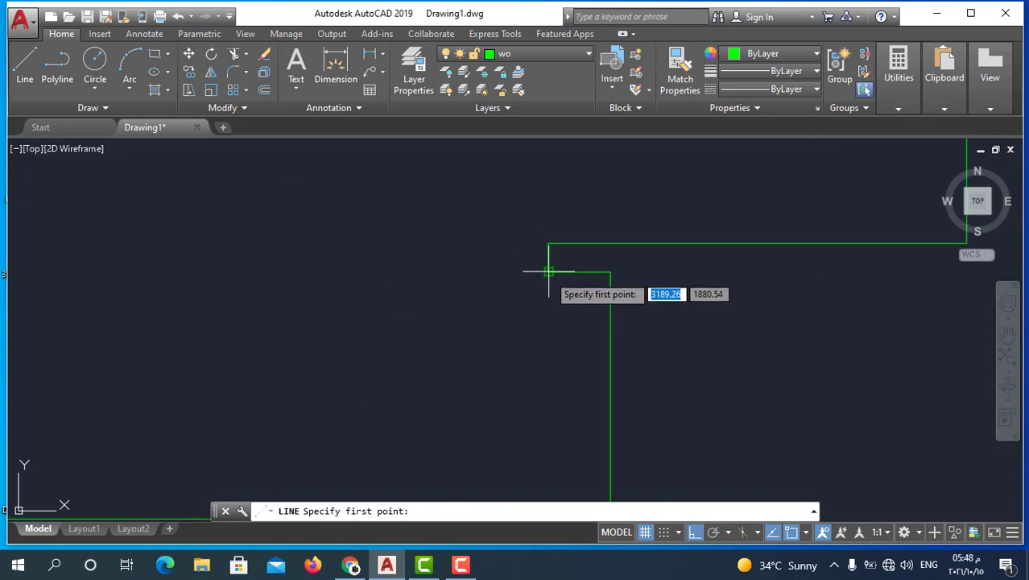
pyautogui.scroll(-4, 527, 209)
pyautogui.scroll(-2, 523, 230)
pyautogui.scroll(3, 523, 241)
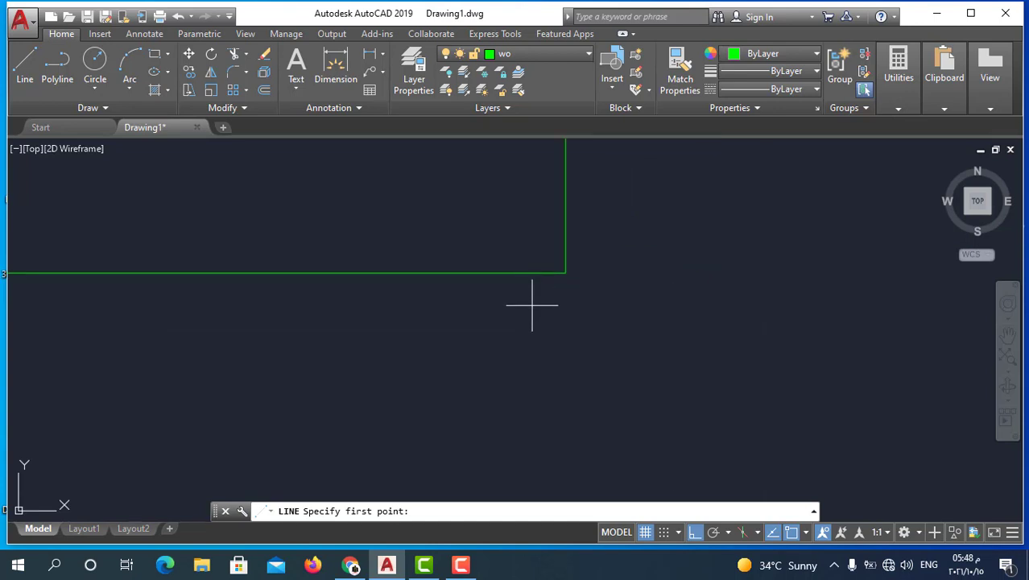
pyautogui.click(531, 305)
pyautogui.click(529, 475)
pyautogui.press('Escape')
# Draw a second, shorter vertical line downward below the stair step.
pyautogui.scroll(-2, 537, 378)
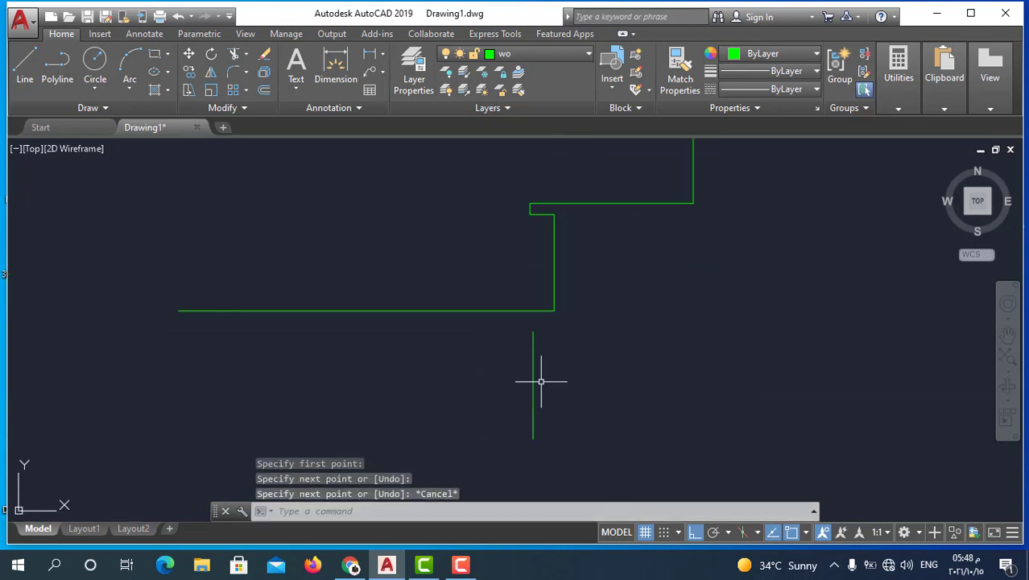
pyautogui.scroll(-2, 539, 340)
pyautogui.scroll(-1, 539, 340)
pyautogui.scroll(2, 548, 338)
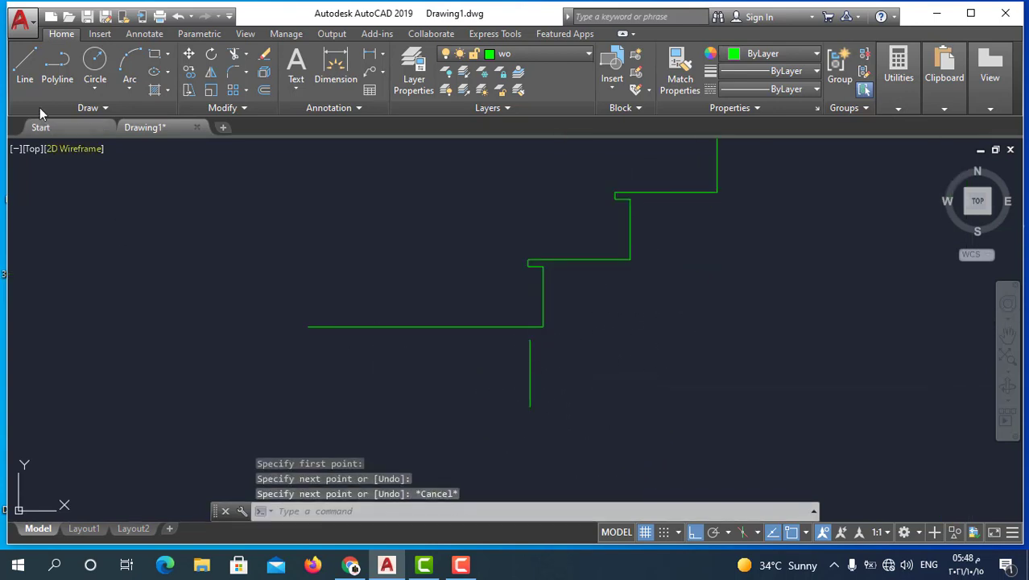
pyautogui.click(25, 66)
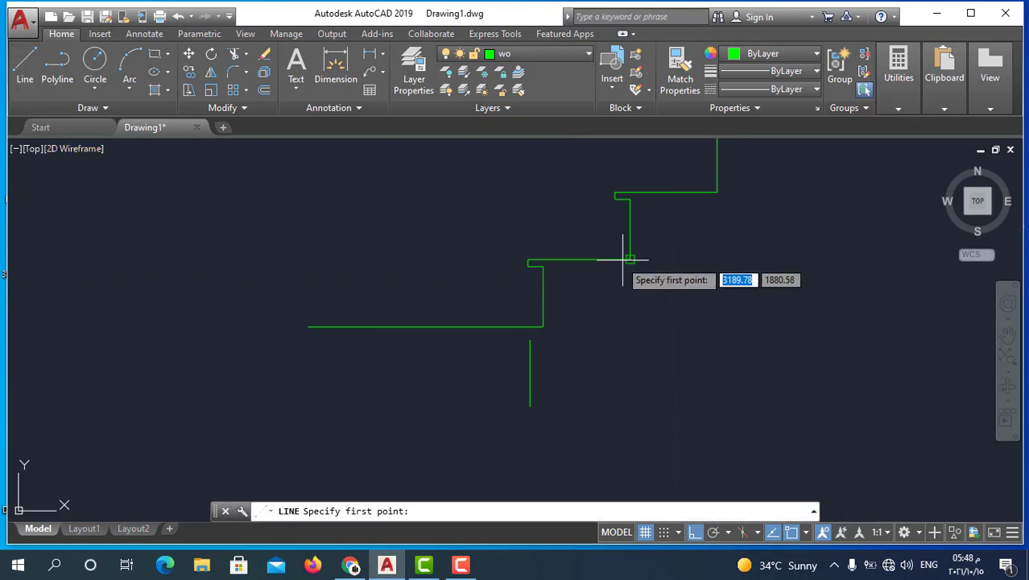
pyautogui.scroll(2, 592, 212)
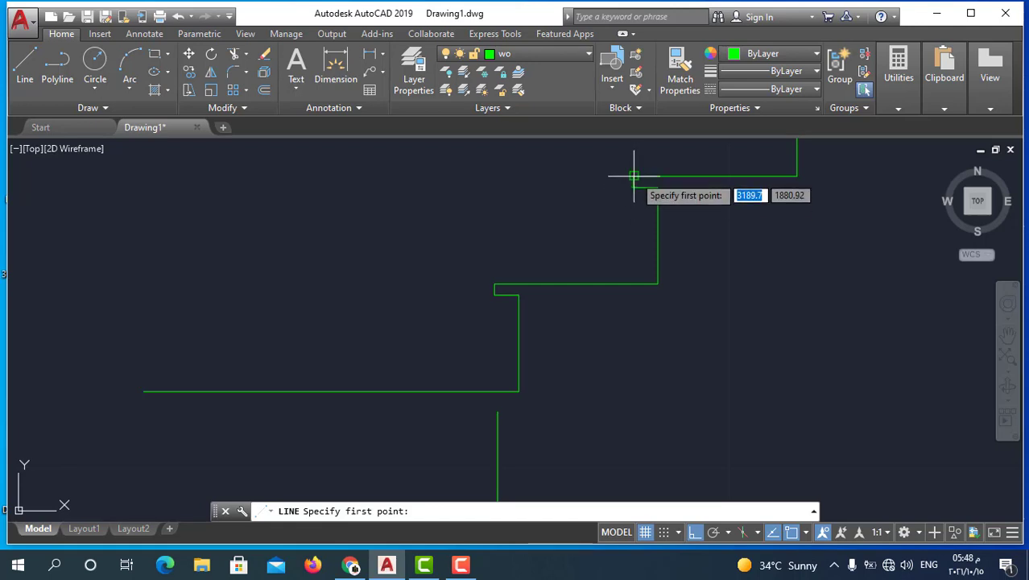
pyautogui.scroll(-5, 628, 173)
pyautogui.click(633, 242)
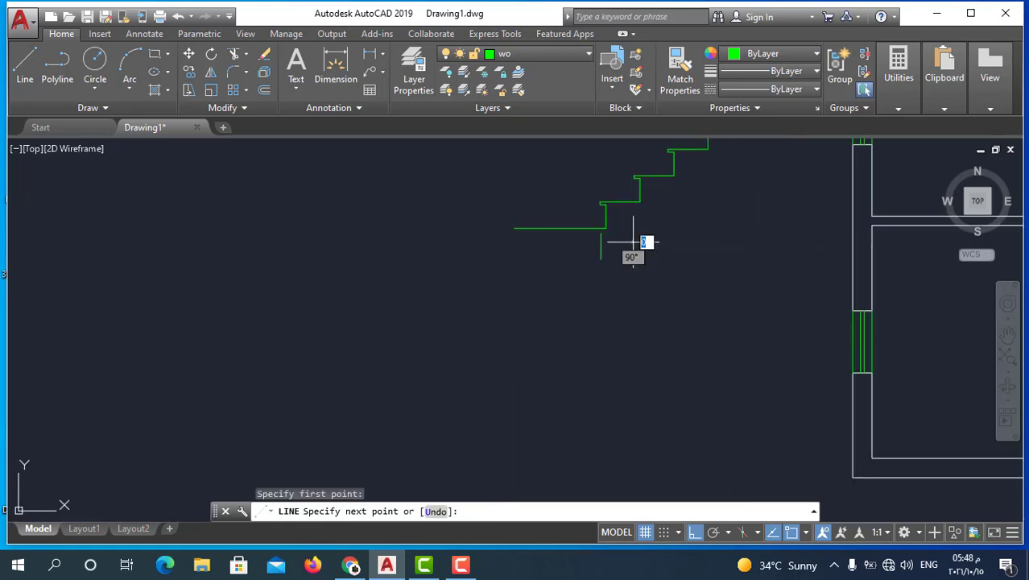
pyautogui.click(633, 304)
pyautogui.press('Escape')
# Select the short vertical line, cancel its stretch, and pan to view both lines.
pyautogui.click(599, 257)
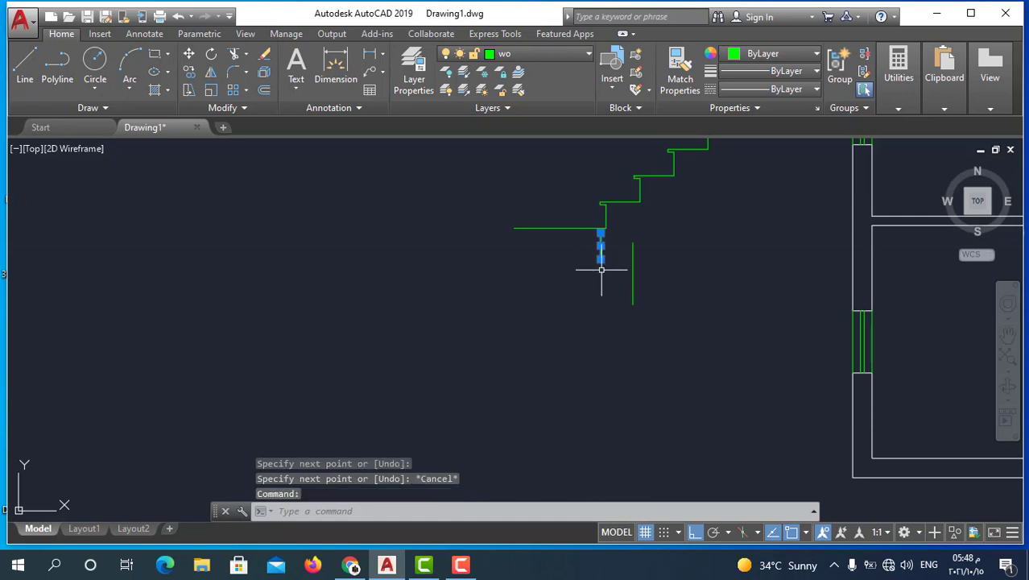
pyautogui.click(601, 257)
pyautogui.press('Escape')
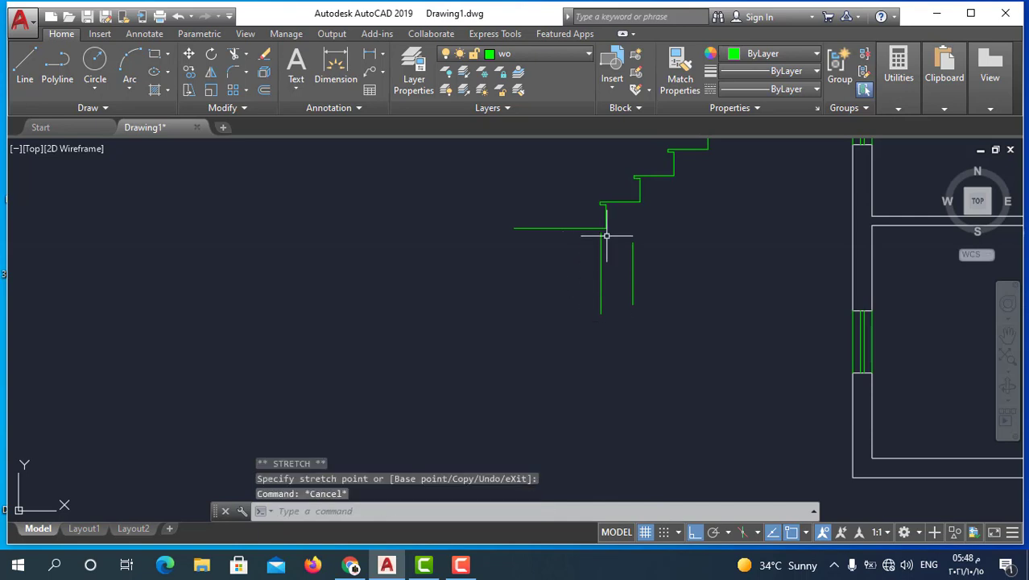
pyautogui.scroll(5, 607, 208)
pyautogui.moveTo(606, 207); pyautogui.dragTo(601, 231, button='middle')
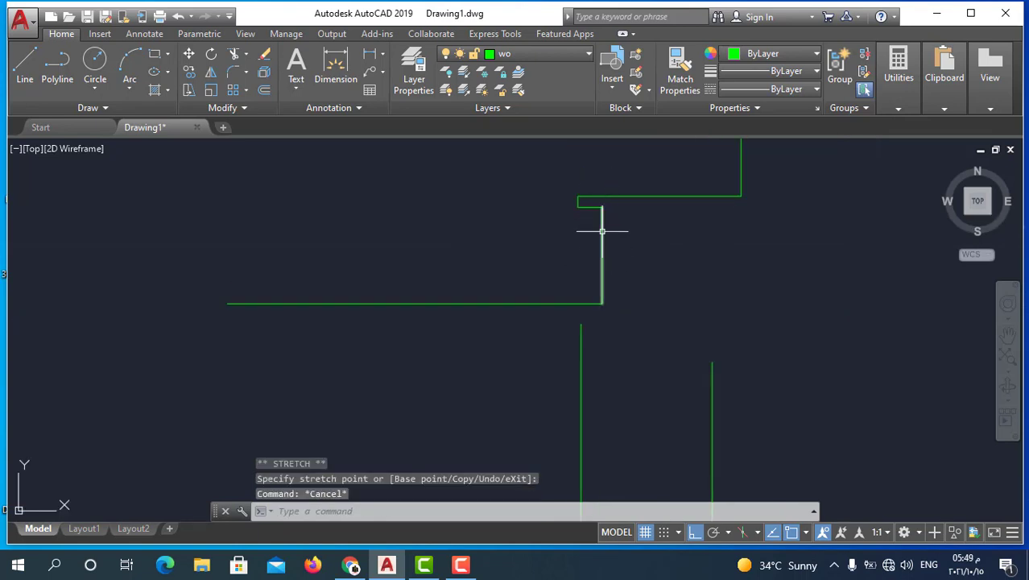
pyautogui.scroll(-3, 603, 269)
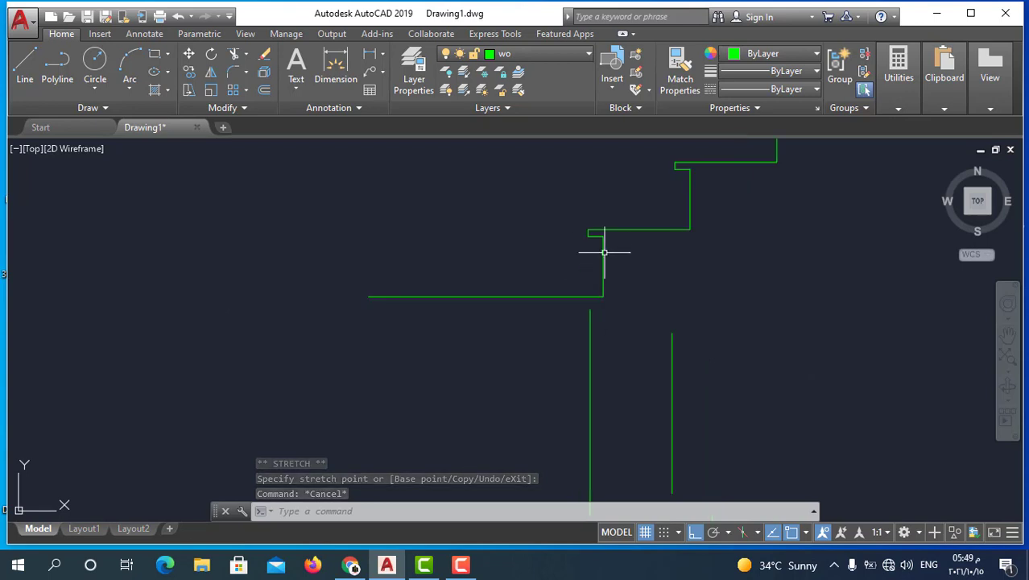
pyautogui.scroll(3, 602, 243)
pyautogui.scroll(-3, 602, 244)
pyautogui.scroll(2, 569, 271)
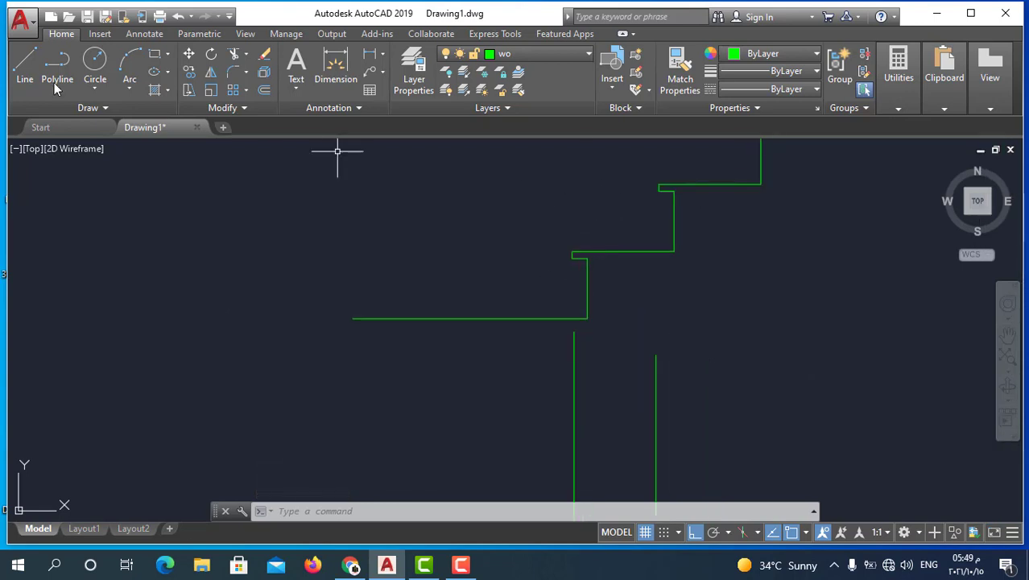
# With Ortho off (F8), draw a short angled arrowhead stroke above the stair.
pyautogui.click(33, 61)
pyautogui.scroll(1, 592, 182)
pyautogui.click(619, 176)
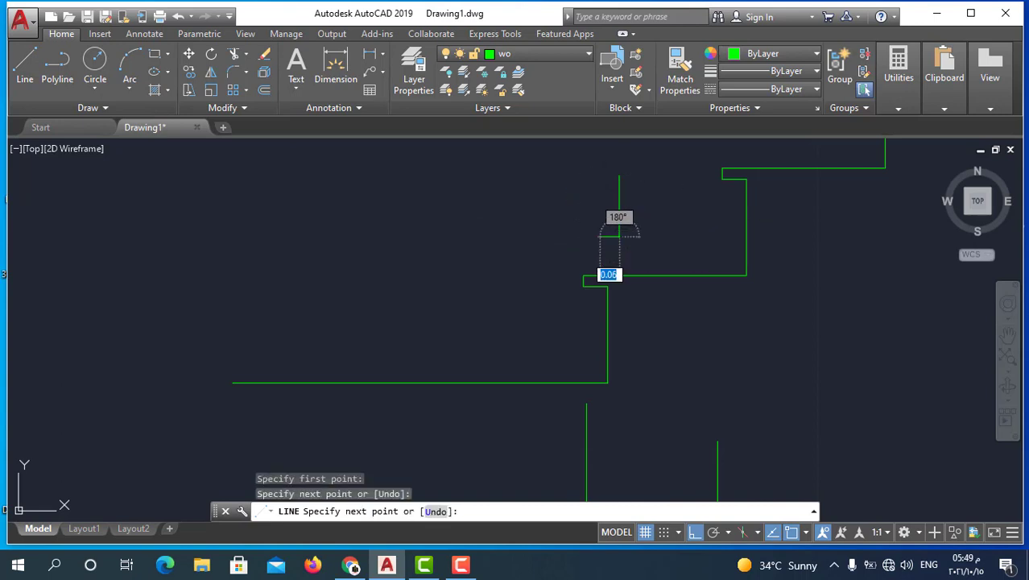
pyautogui.press('F8')
pyautogui.scroll(2, 600, 216)
pyautogui.click(625, 238)
pyautogui.press('Escape')
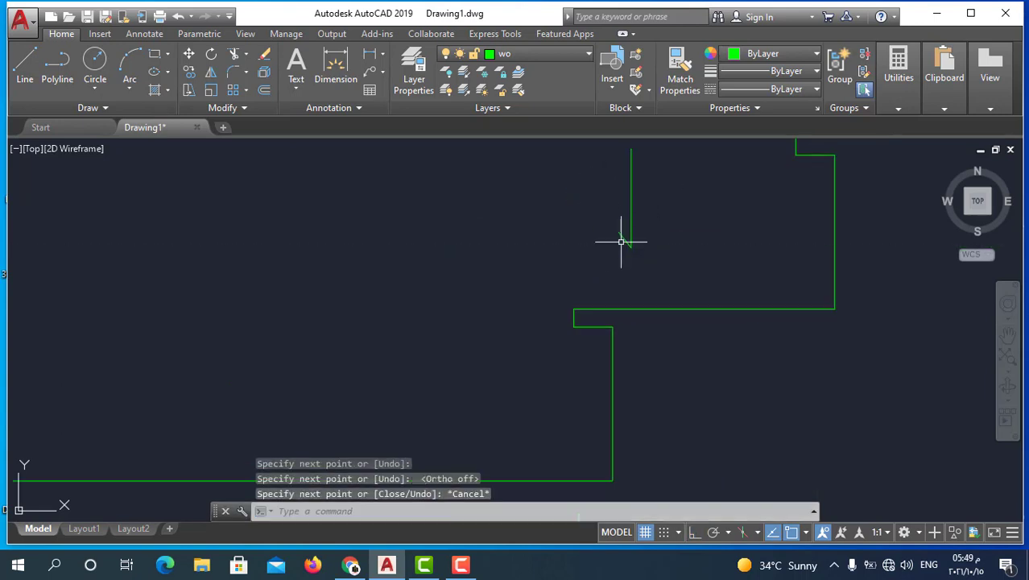
# Try mirroring the angled stroke across the vertical line, then cancel the mirror.
pyautogui.click(624, 235)
pyautogui.click(613, 229)
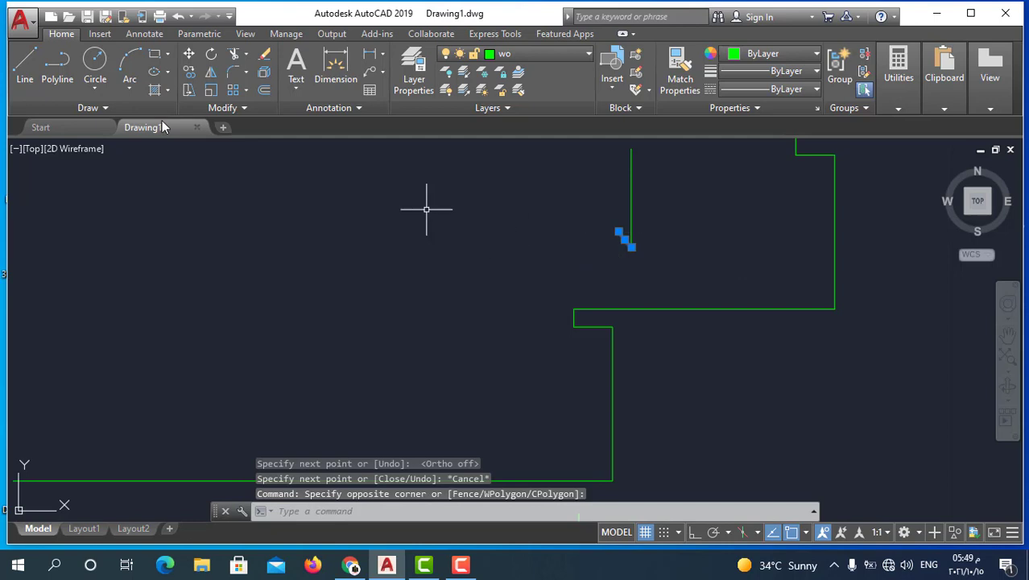
pyautogui.click(211, 71)
pyautogui.click(627, 241)
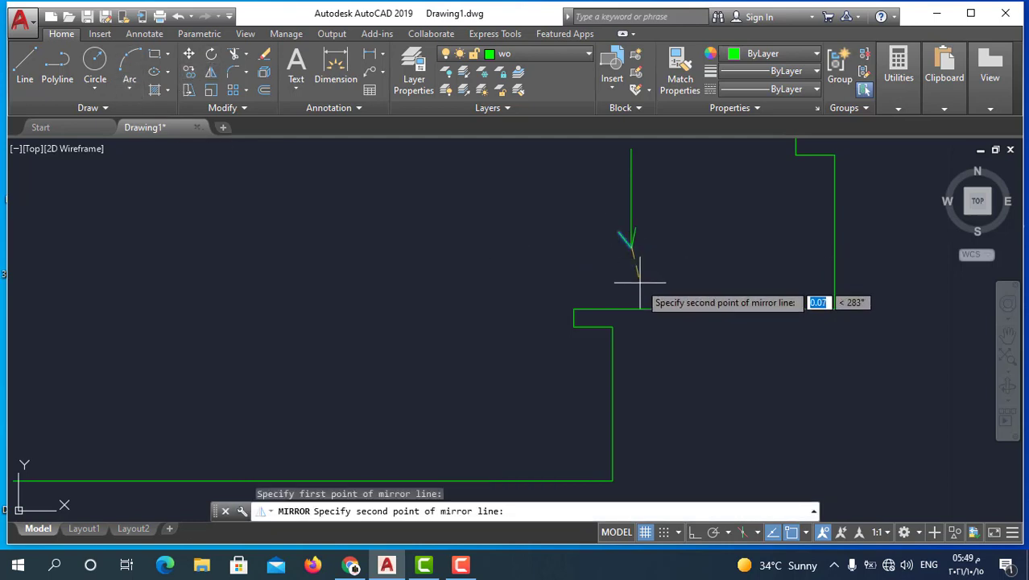
pyautogui.click(631, 294)
pyautogui.press('Escape')
pyautogui.click(621, 242)
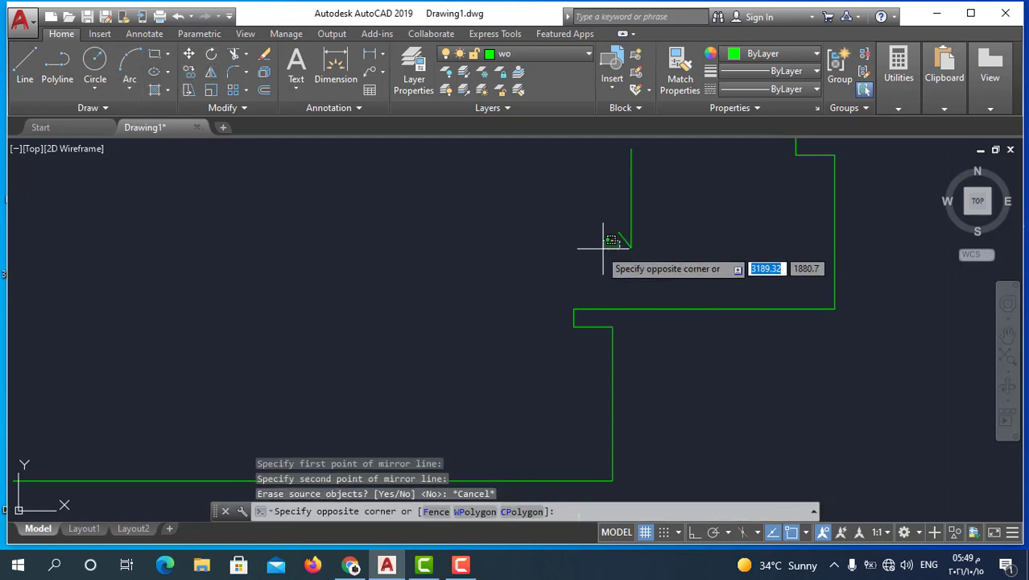
pyautogui.press('Escape')
pyautogui.scroll(-2, 644, 270)
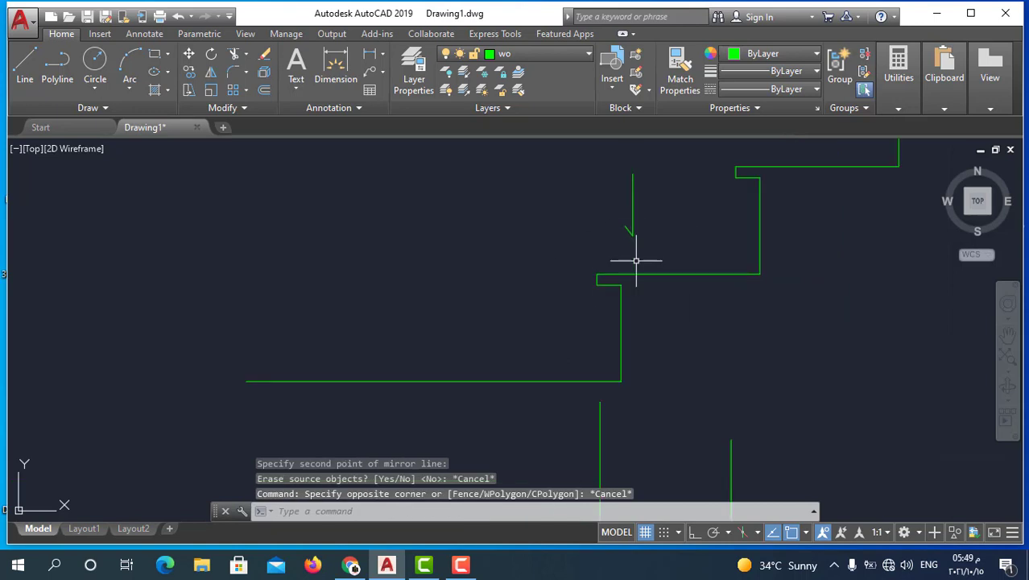
pyautogui.scroll(2, 626, 290)
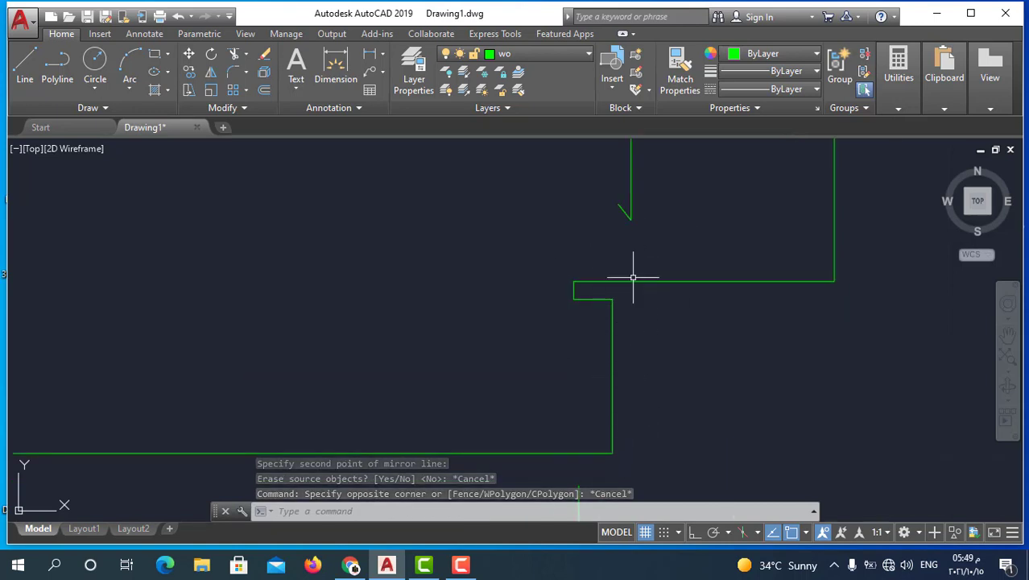
pyautogui.scroll(-3, 608, 236)
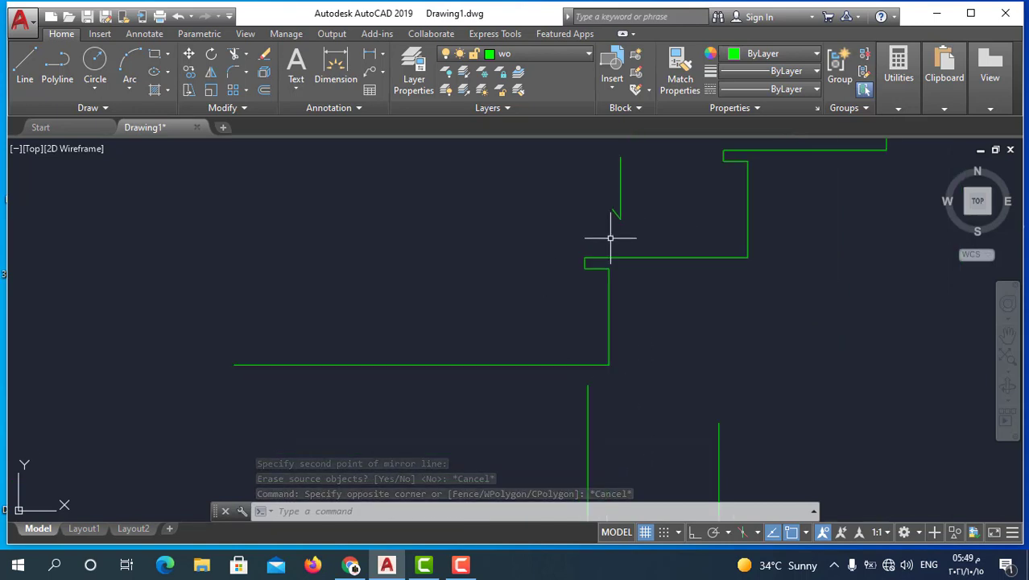
# Draw a vertical line down from the stair landing's bottom corner.
pyautogui.click(25, 64)
pyautogui.scroll(3, 612, 376)
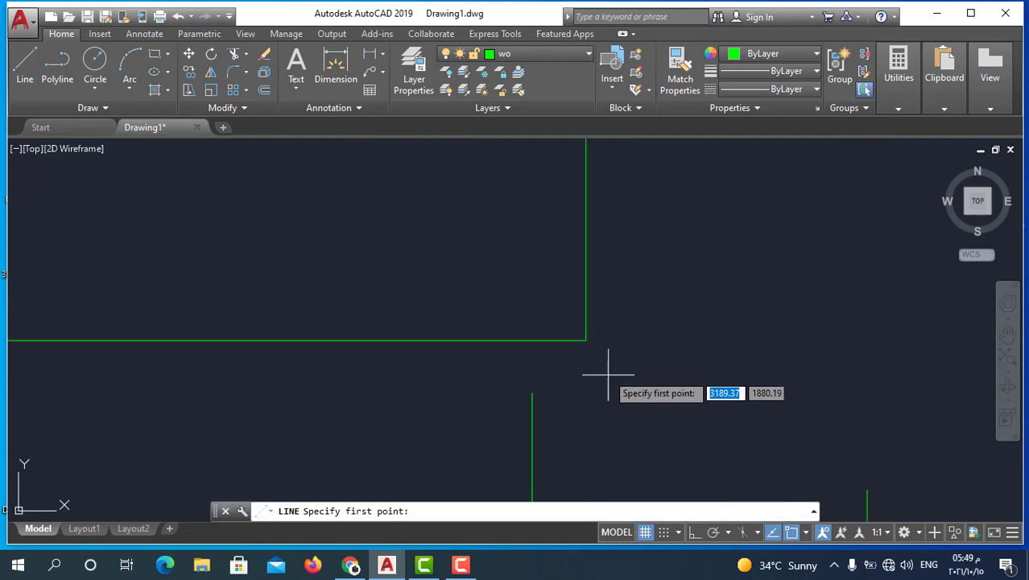
pyautogui.click(586, 339)
pyautogui.scroll(-3, 578, 214)
pyautogui.scroll(-3, 581, 224)
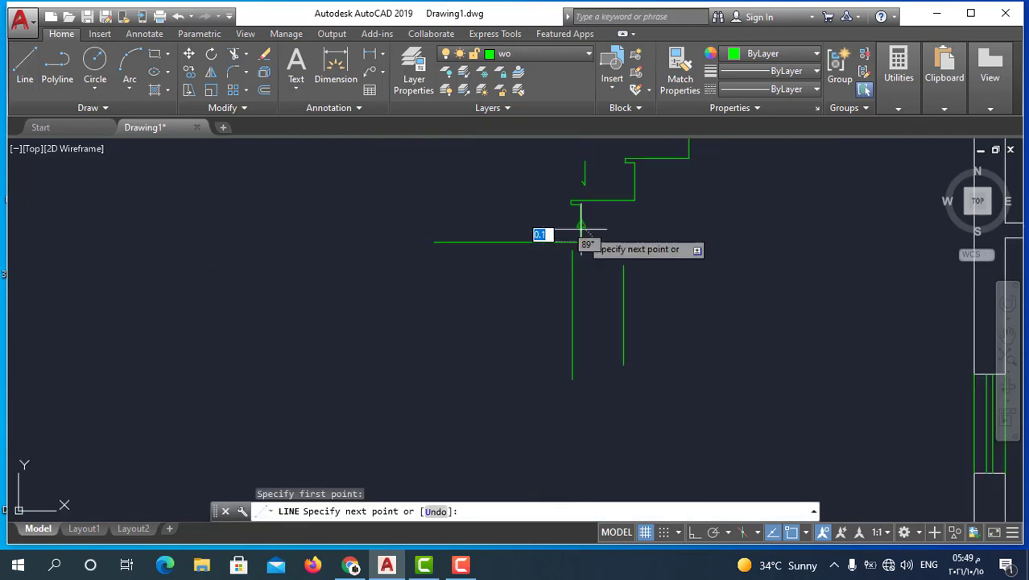
pyautogui.click(580, 404)
pyautogui.press('Escape')
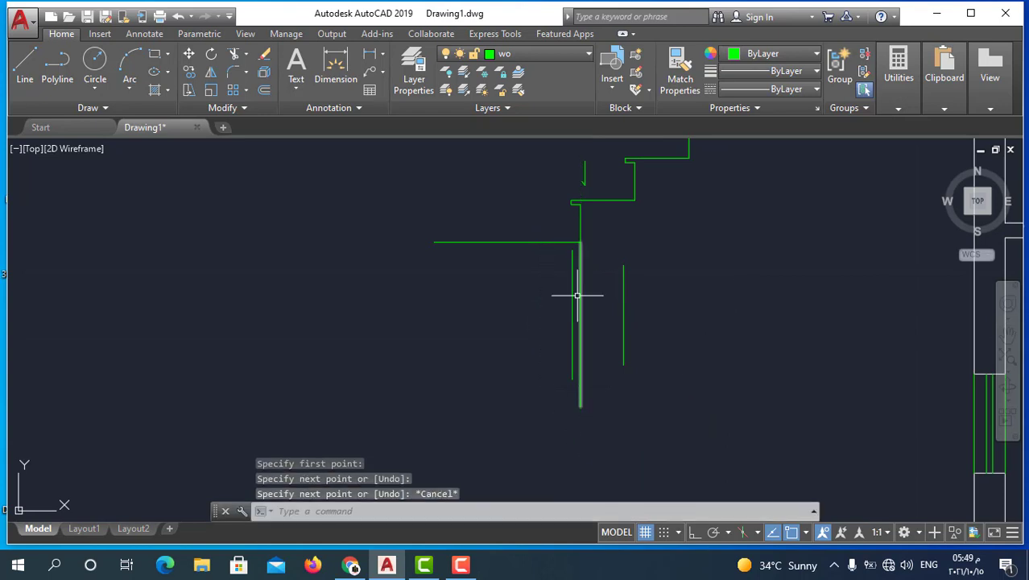
# Select the new vertical line, then cancel without stretching it.
pyautogui.click(574, 270)
pyautogui.click(577, 260)
pyautogui.scroll(2, 577, 260)
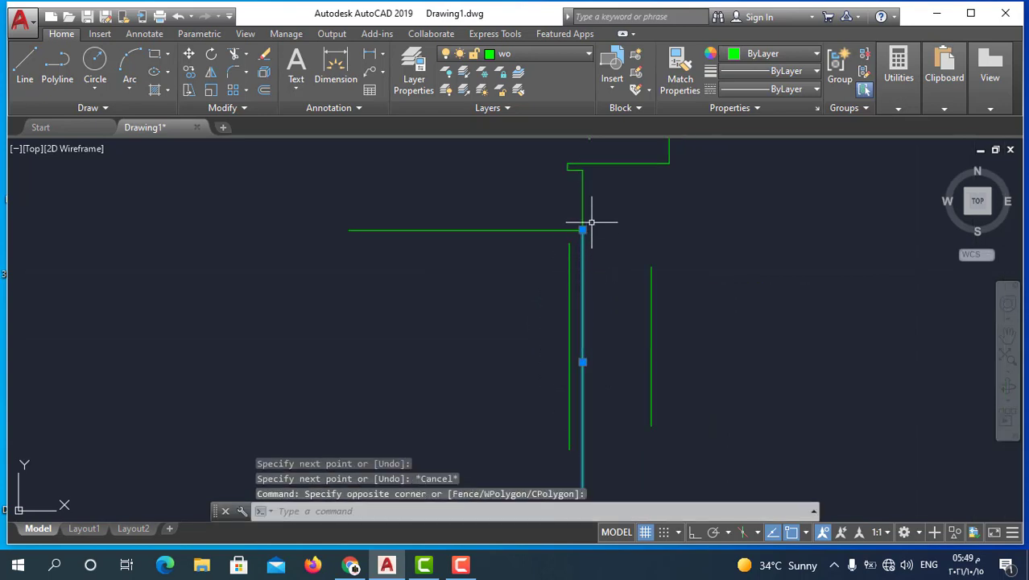
pyautogui.click(582, 227)
pyautogui.press('Escape')
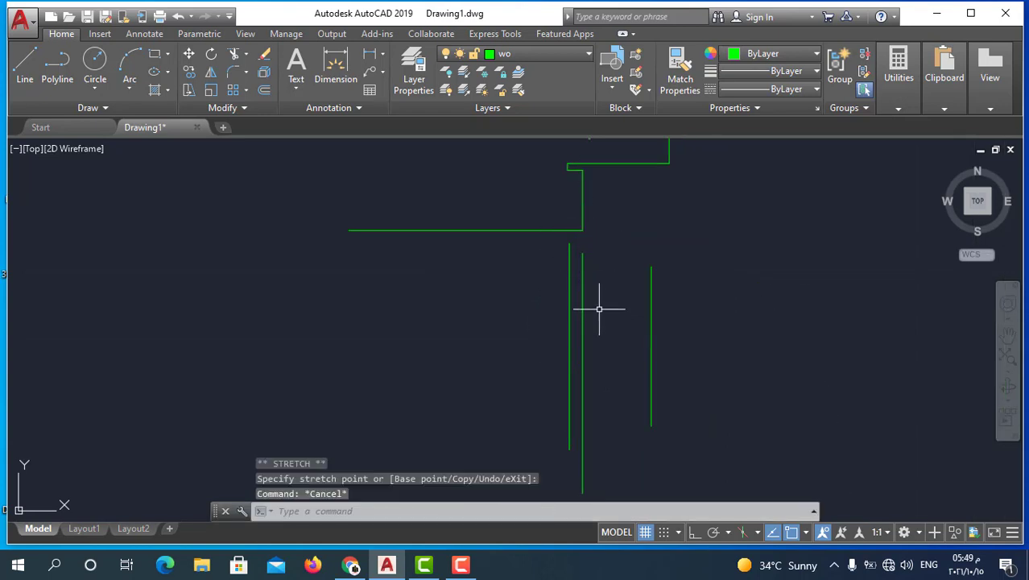
pyautogui.scroll(-2, 531, 310)
pyautogui.write('ma')
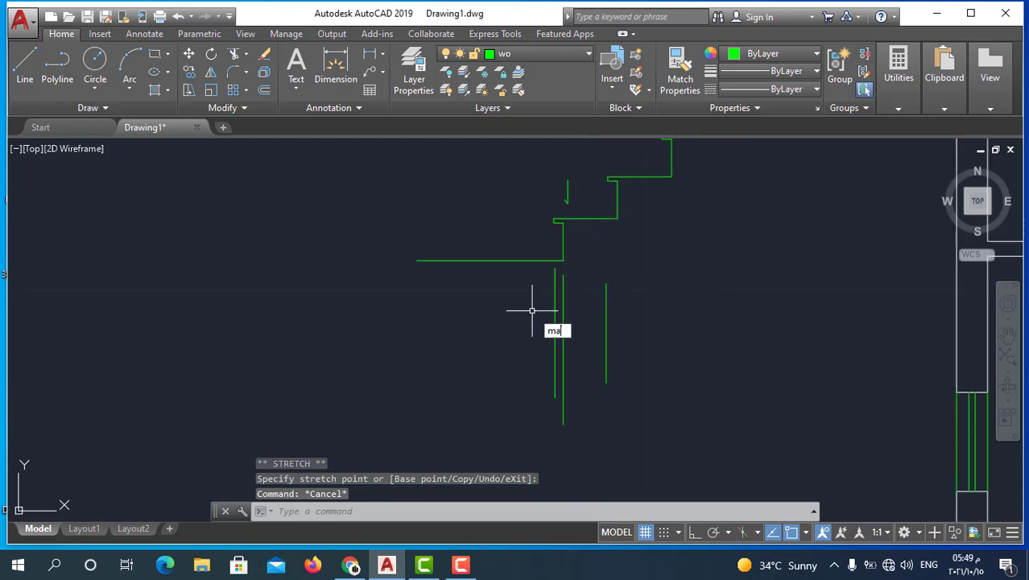
# Match the middle line's properties to the magenta dashed window.
pyautogui.press('Return')
pyautogui.scroll(-2, 458, 299)
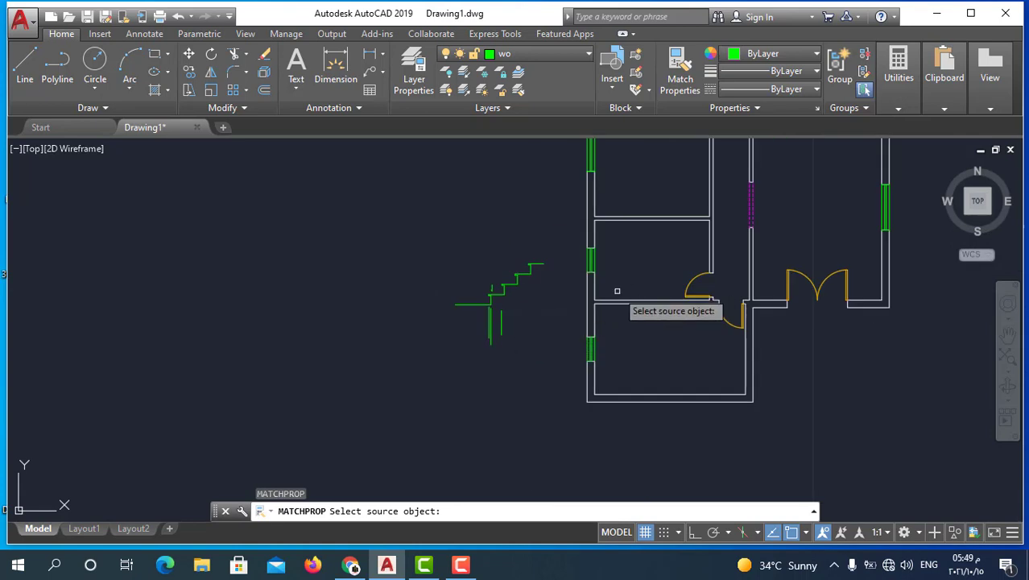
pyautogui.scroll(2, 750, 203)
pyautogui.click(751, 202)
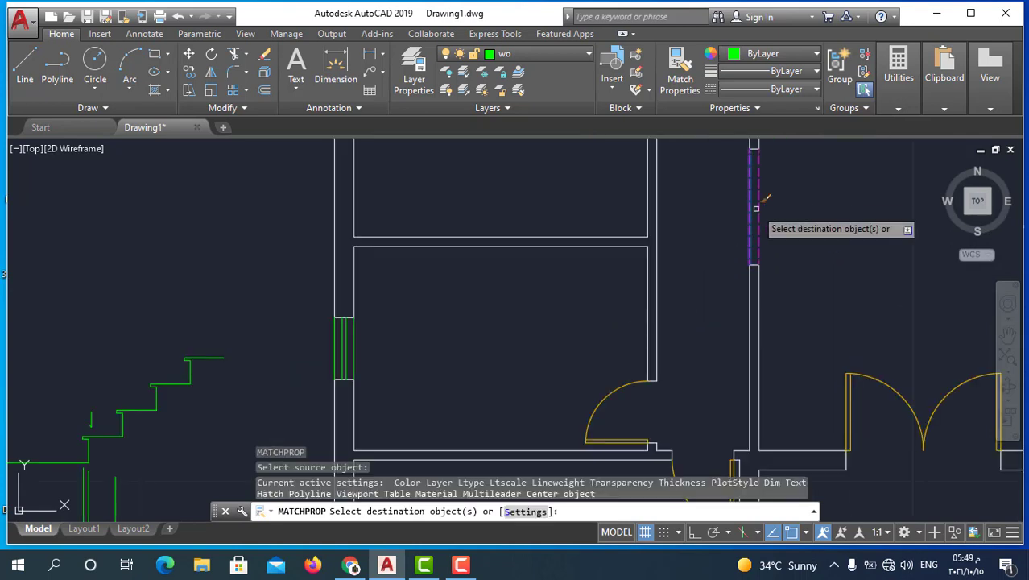
pyautogui.scroll(-3, 346, 385)
pyautogui.scroll(3, 402, 363)
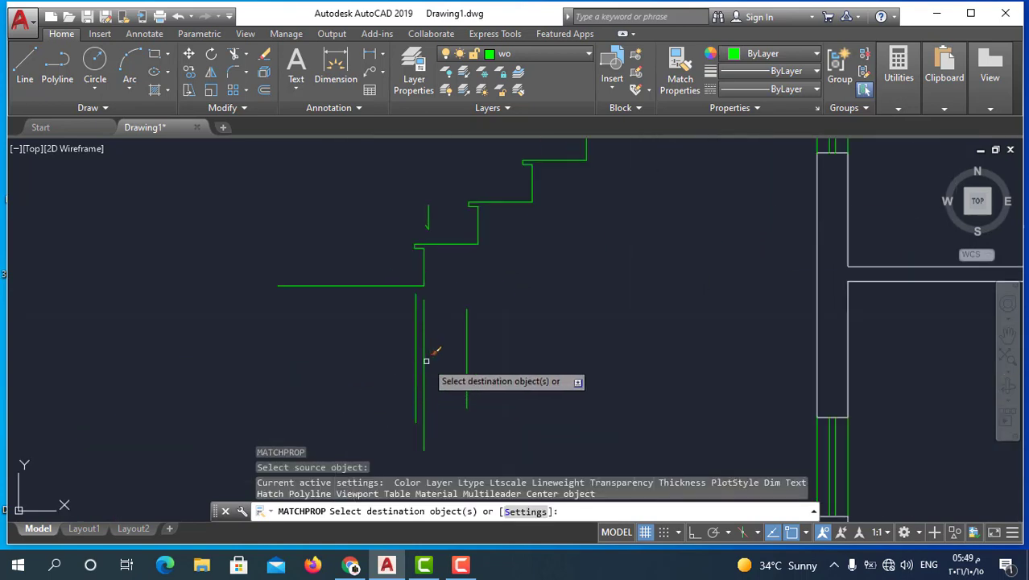
pyautogui.click(425, 358)
pyautogui.click(416, 345)
pyautogui.press('Escape')
# Copy the magenta dashed line to sit beside the right-hand vertical line.
pyautogui.scroll(2, 432, 345)
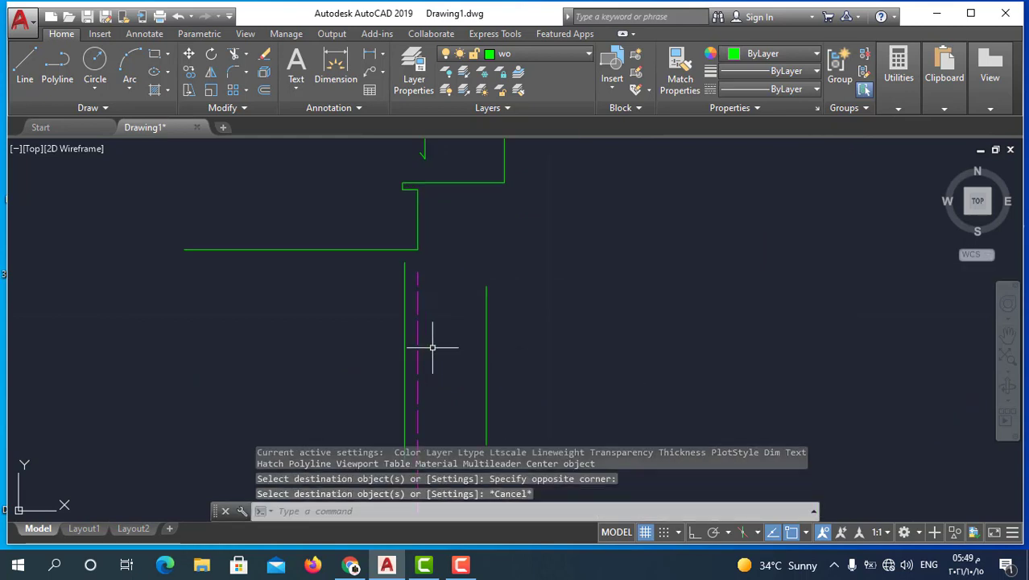
pyautogui.scroll(-3, 531, 288)
pyautogui.scroll(1, 513, 272)
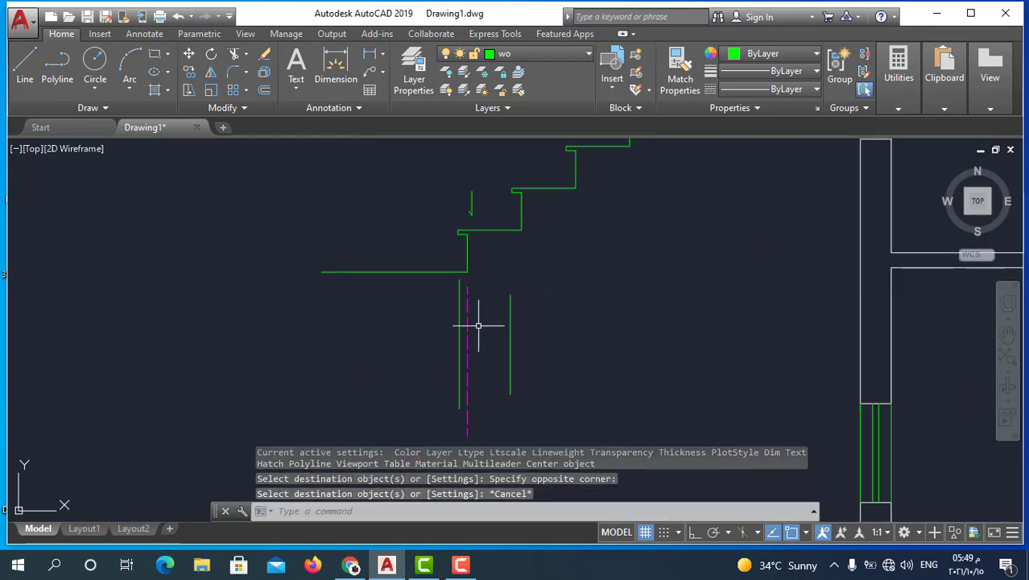
pyautogui.scroll(3, 476, 324)
pyautogui.scroll(-3, 477, 323)
pyautogui.scroll(2, 525, 202)
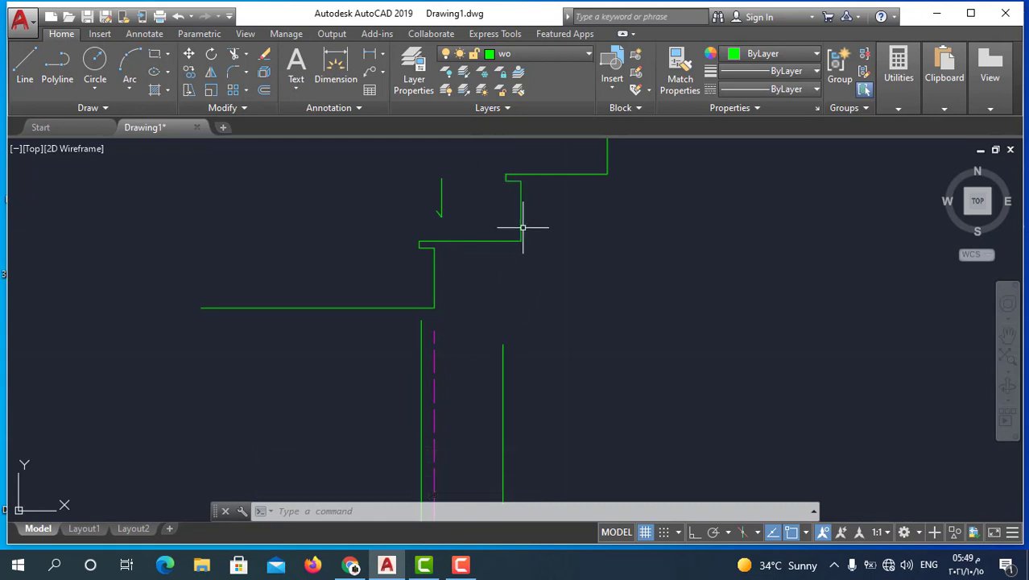
pyautogui.scroll(-3, 483, 241)
pyautogui.scroll(3, 460, 312)
pyautogui.click(455, 315)
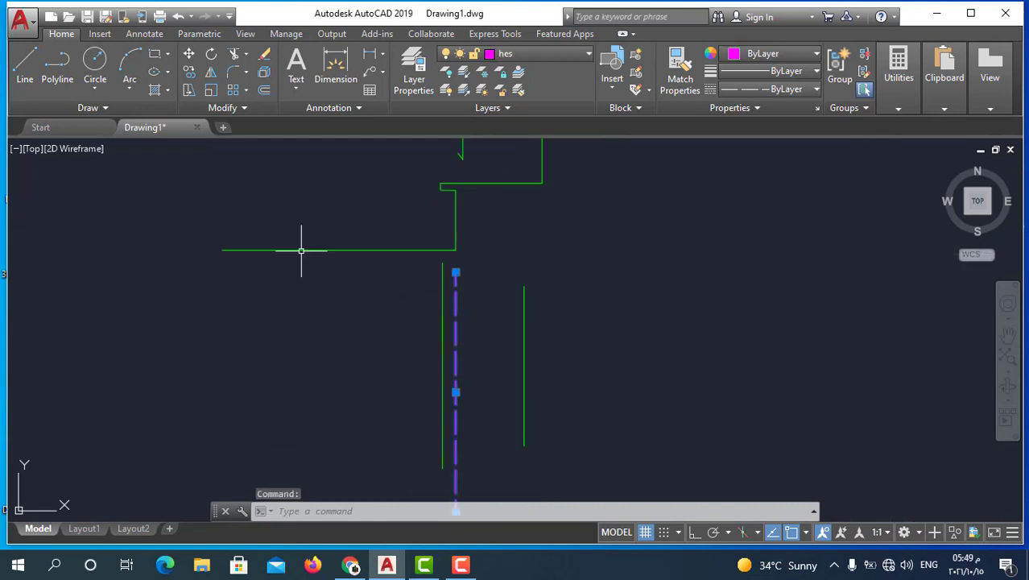
pyautogui.click(187, 76)
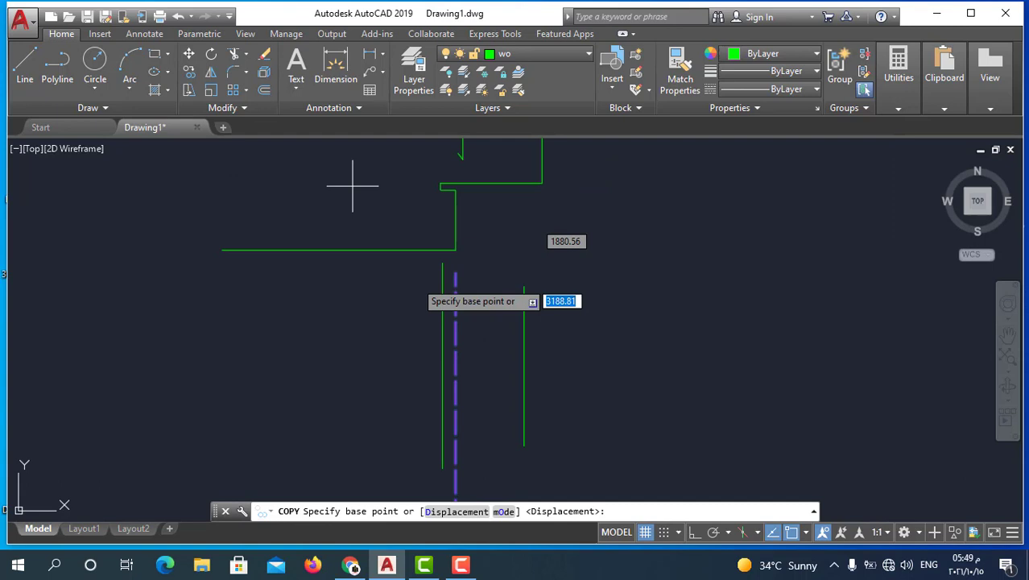
pyautogui.click(442, 317)
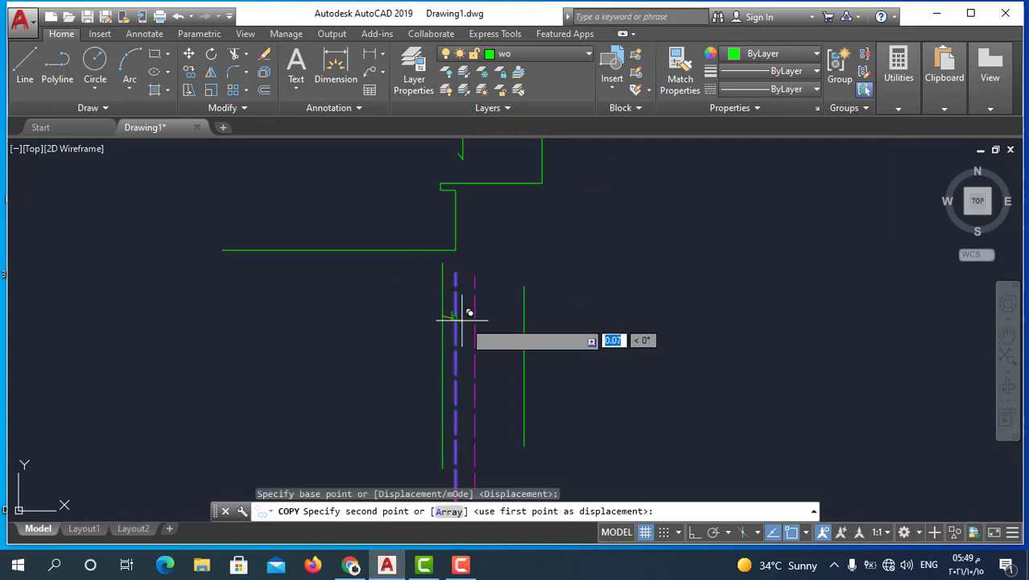
pyautogui.click(524, 315)
pyautogui.press('Escape')
# Zoom around the stair to review the two magenta dashed lines.
pyautogui.scroll(-2, 600, 270)
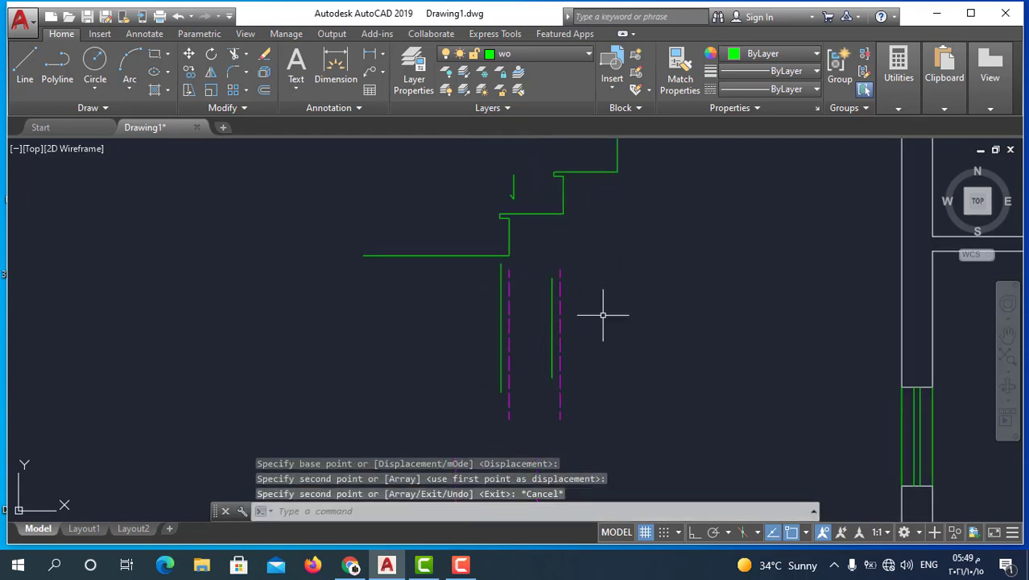
pyautogui.scroll(-3, 602, 315)
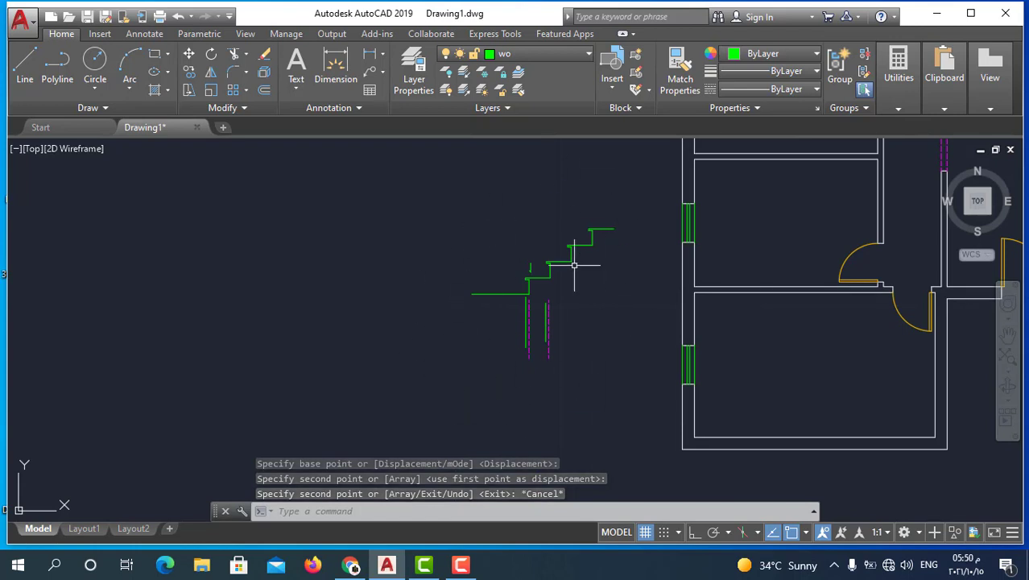
pyautogui.press('Escape')
pyautogui.scroll(2, 579, 289)
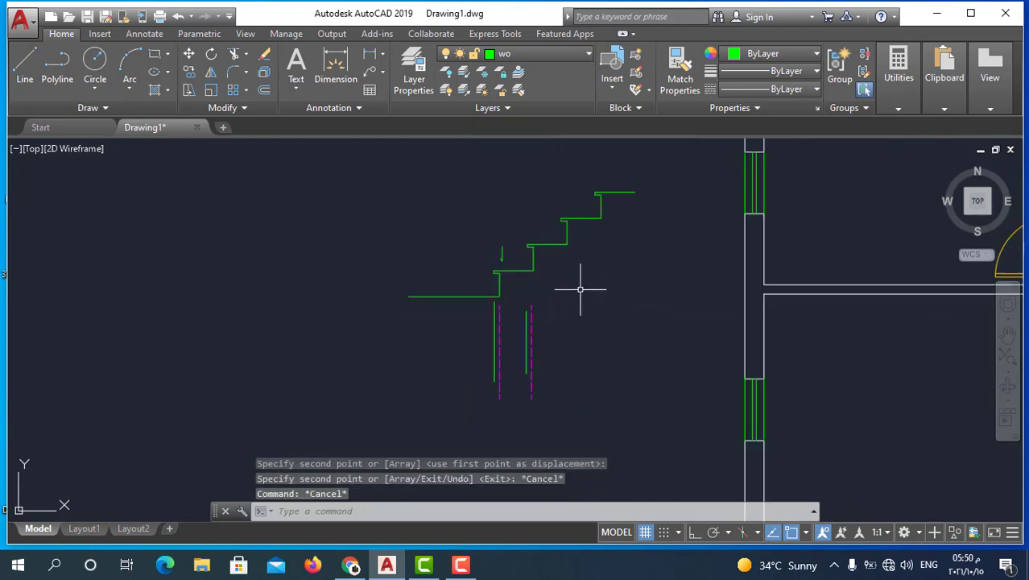
pyautogui.scroll(-2, 521, 248)
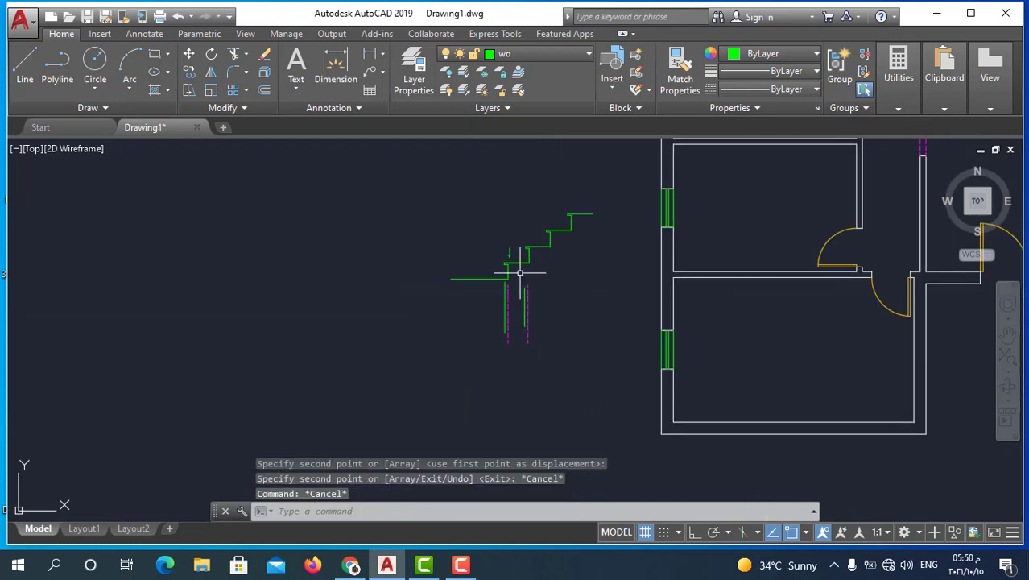
pyautogui.scroll(-3, 515, 286)
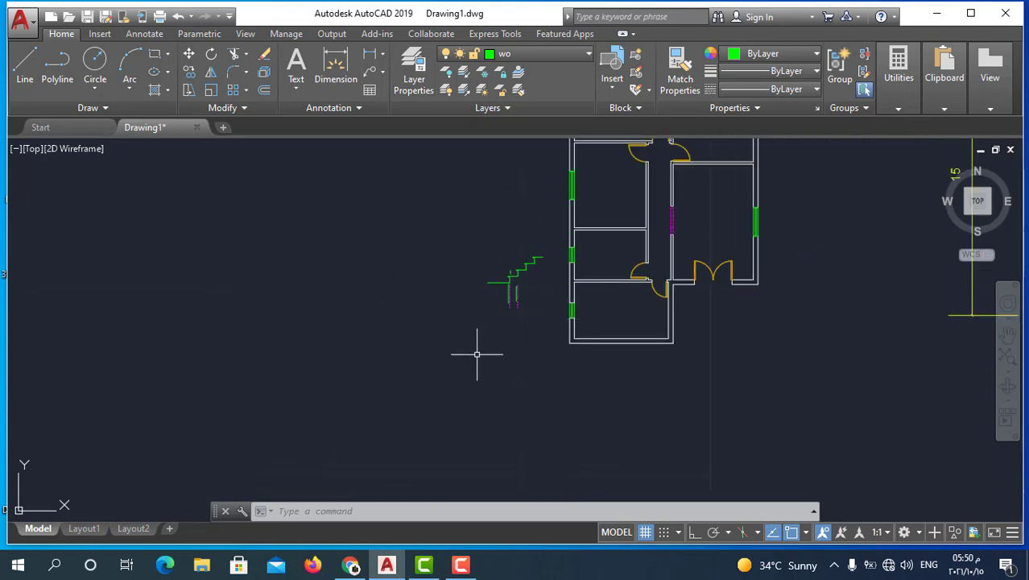
pyautogui.scroll(-2, 475, 366)
pyautogui.scroll(-2, 482, 345)
pyautogui.scroll(5, 528, 299)
pyautogui.scroll(-3, 549, 351)
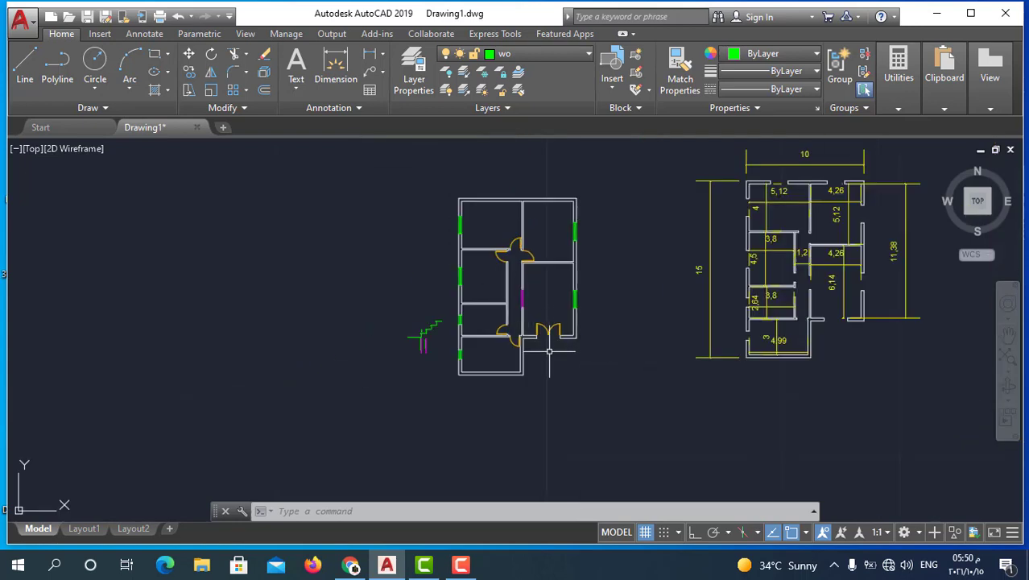
pyautogui.scroll(2, 580, 341)
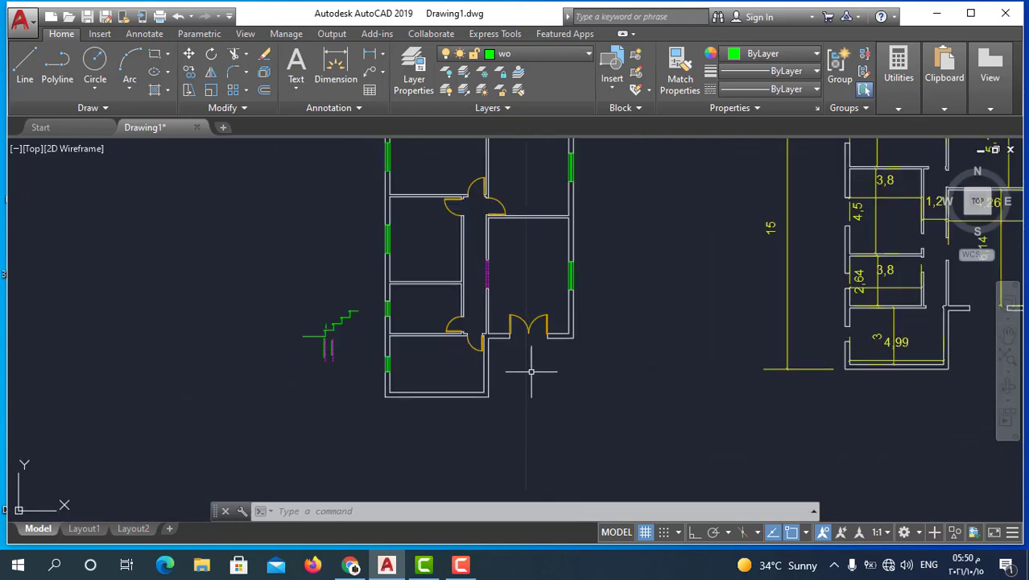
pyautogui.scroll(6, 303, 319)
pyautogui.scroll(-4, 428, 303)
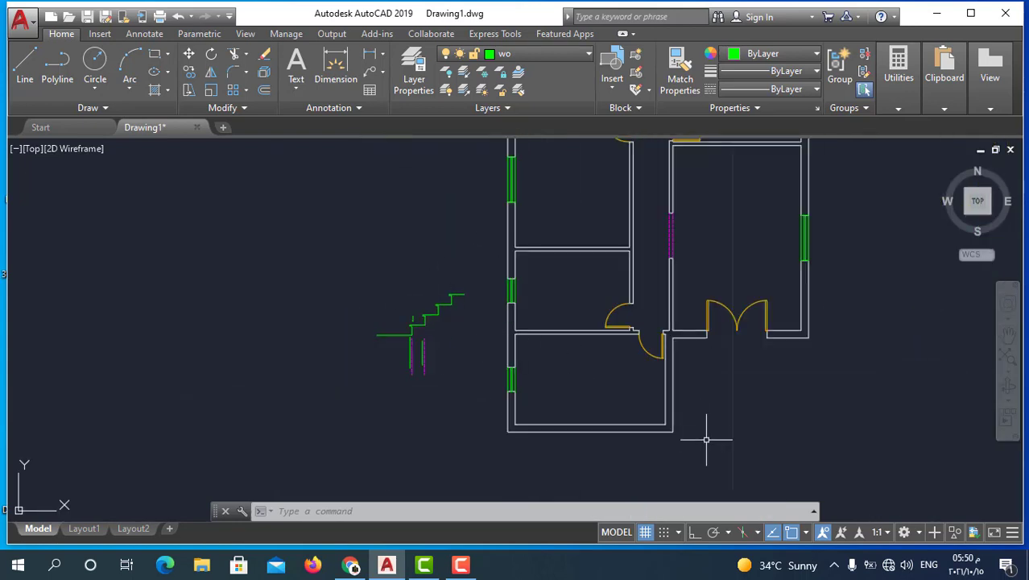
pyautogui.scroll(-2, 716, 314)
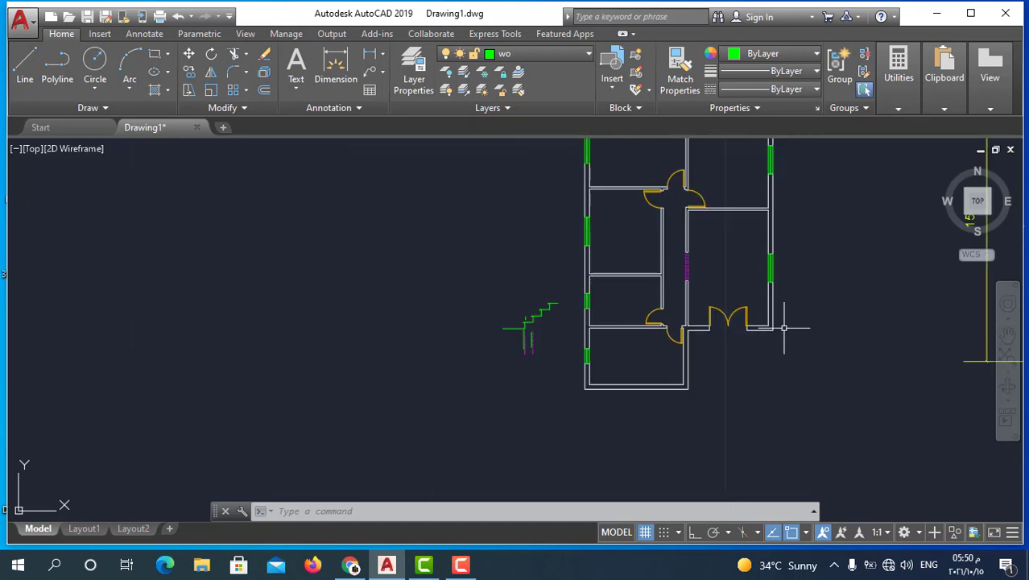
pyautogui.press('Escape')
pyautogui.press('Escape')
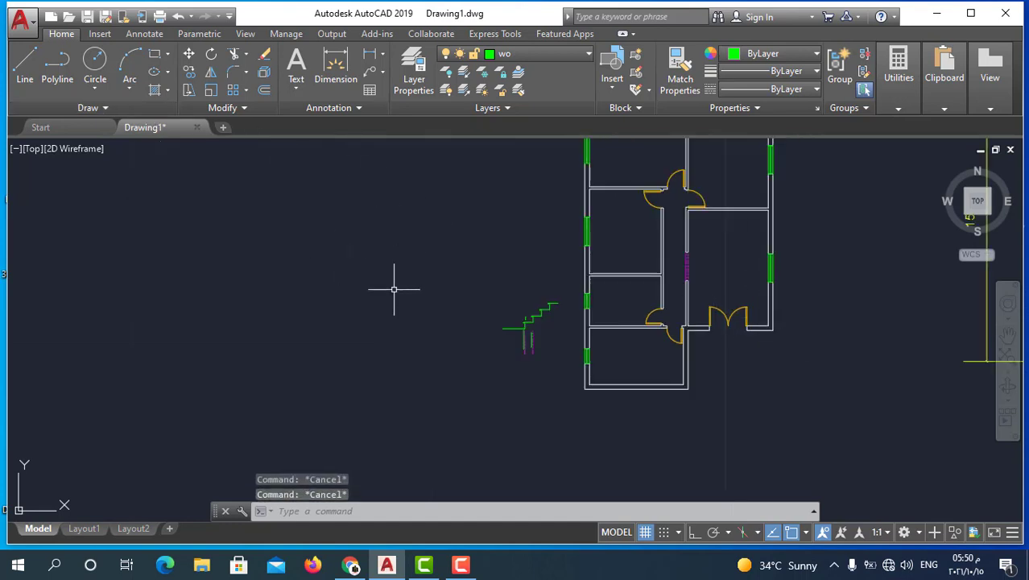
# Create layer shkl with magenta colour 210 in the Layer Properties manager.
pyautogui.click(417, 66)
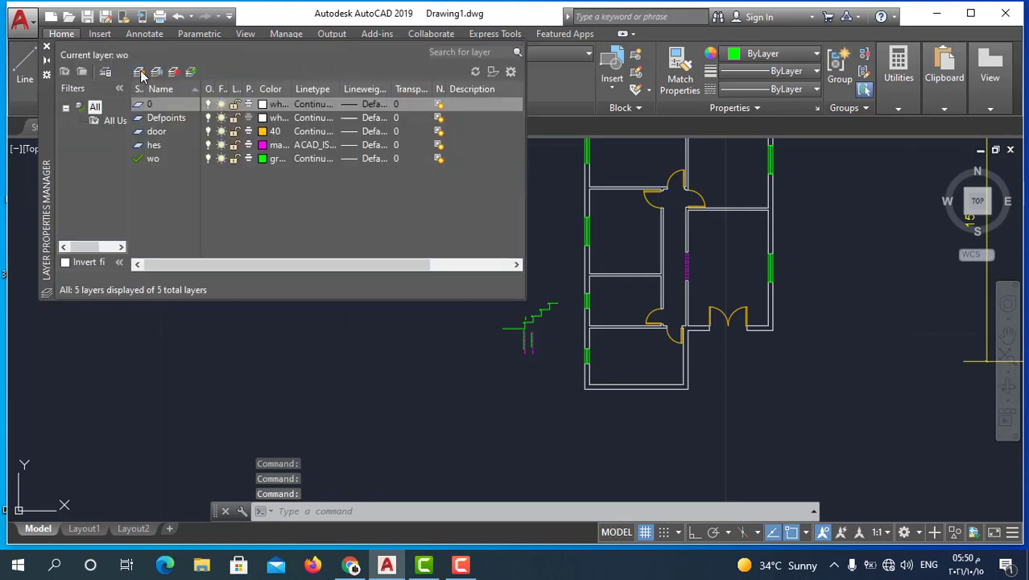
pyautogui.hotkey('alt', 'n')
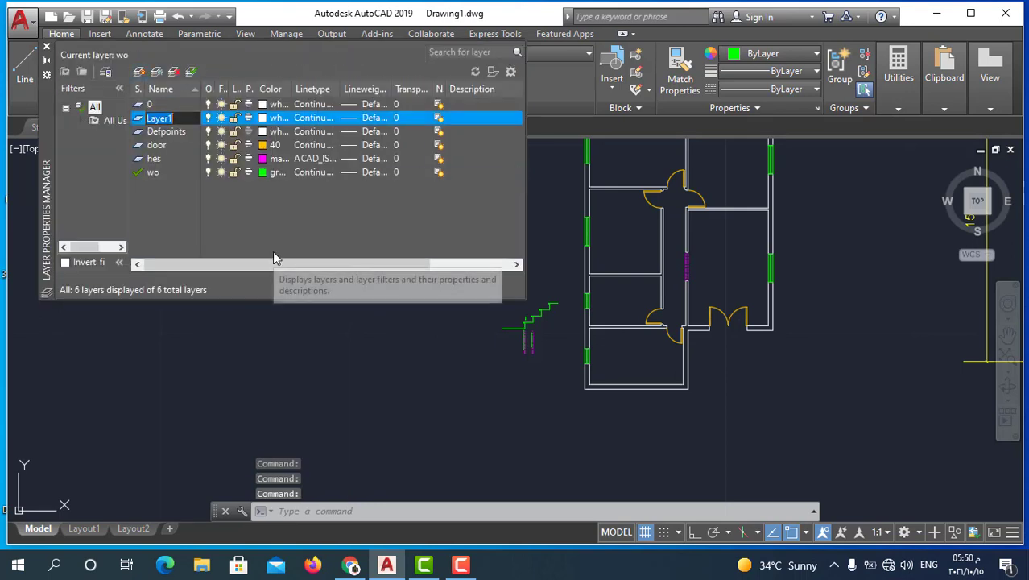
pyautogui.write('shkl')
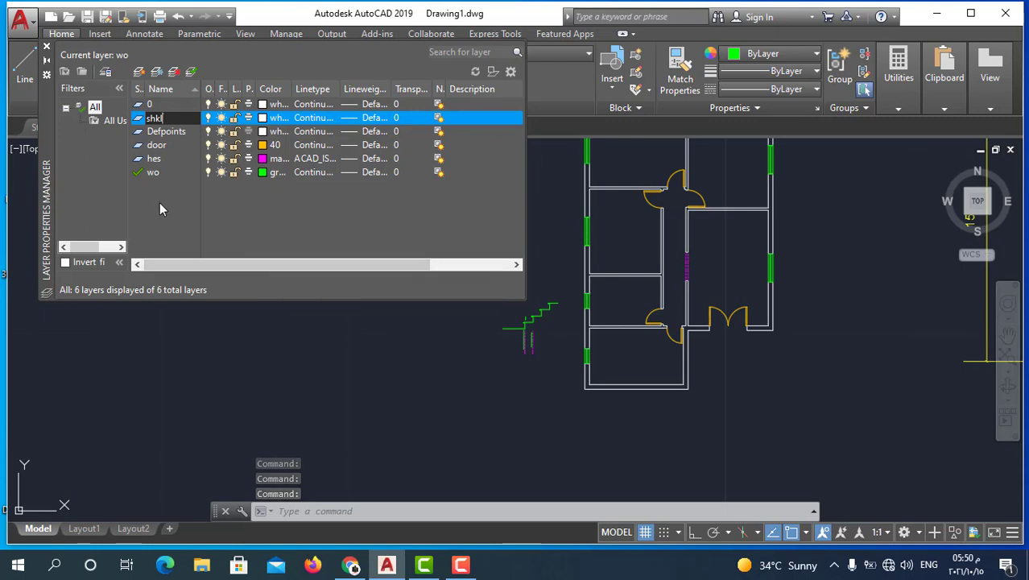
pyautogui.press('Return')
pyautogui.click(263, 118)
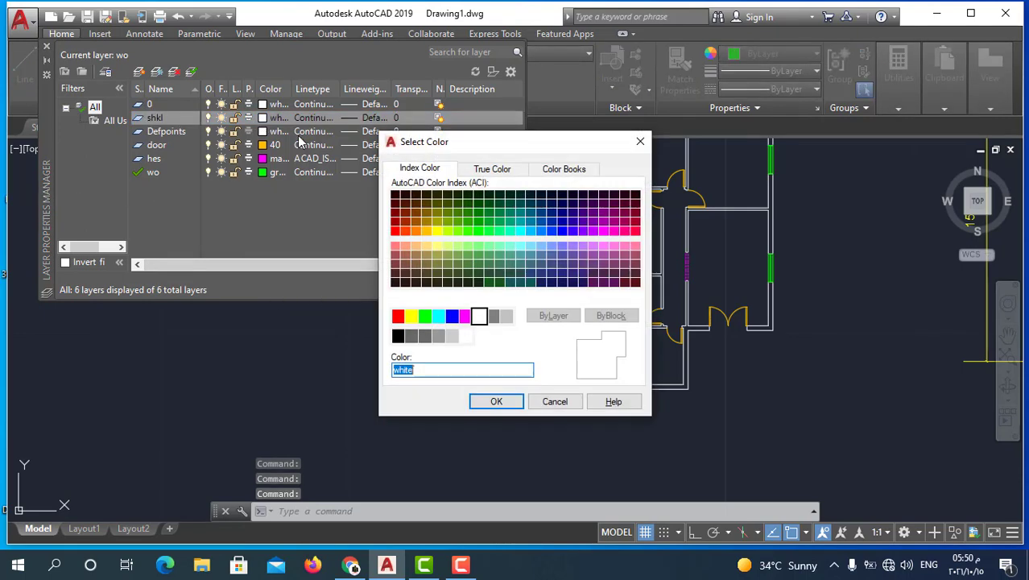
pyautogui.click(477, 224)
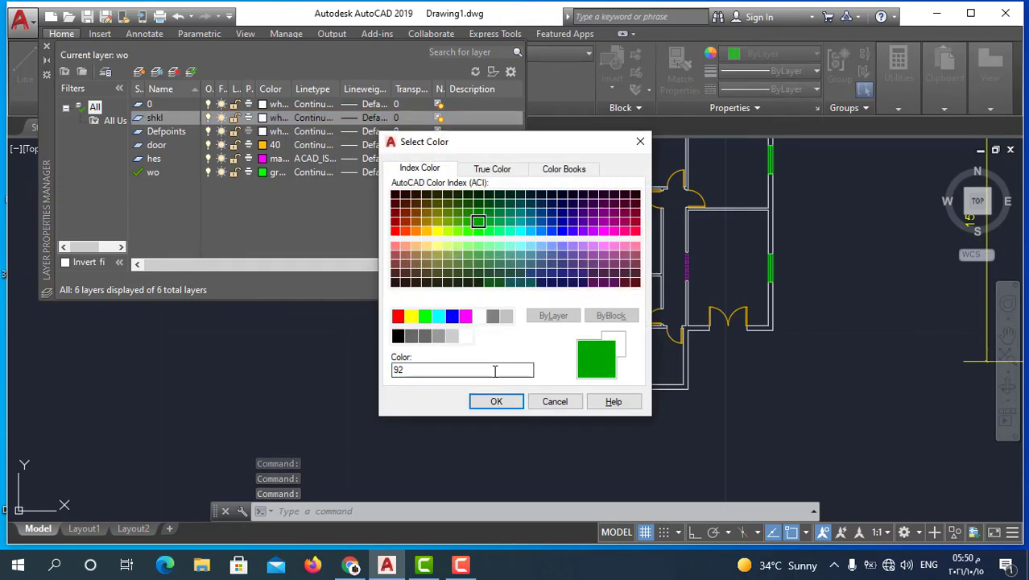
pyautogui.click(604, 231)
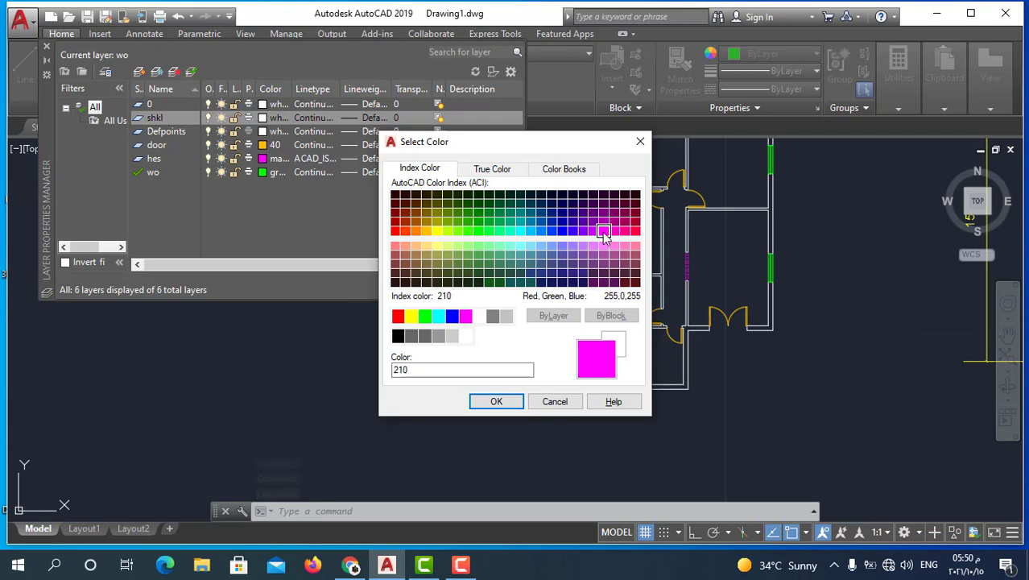
pyautogui.click(496, 401)
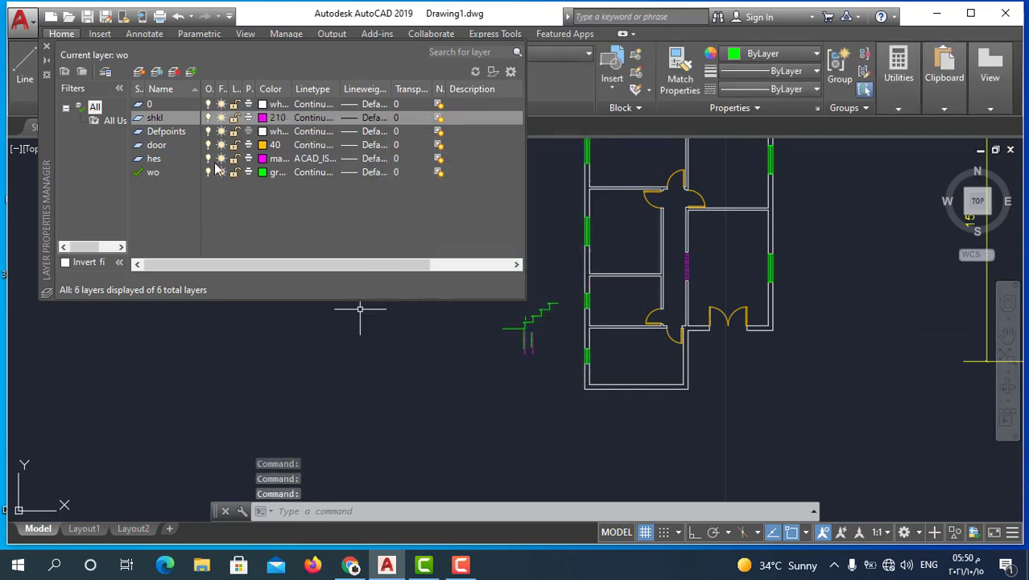
# Add layer fdhdh with pink colour 221, make shkl current, and close the manager.
pyautogui.click(140, 73)
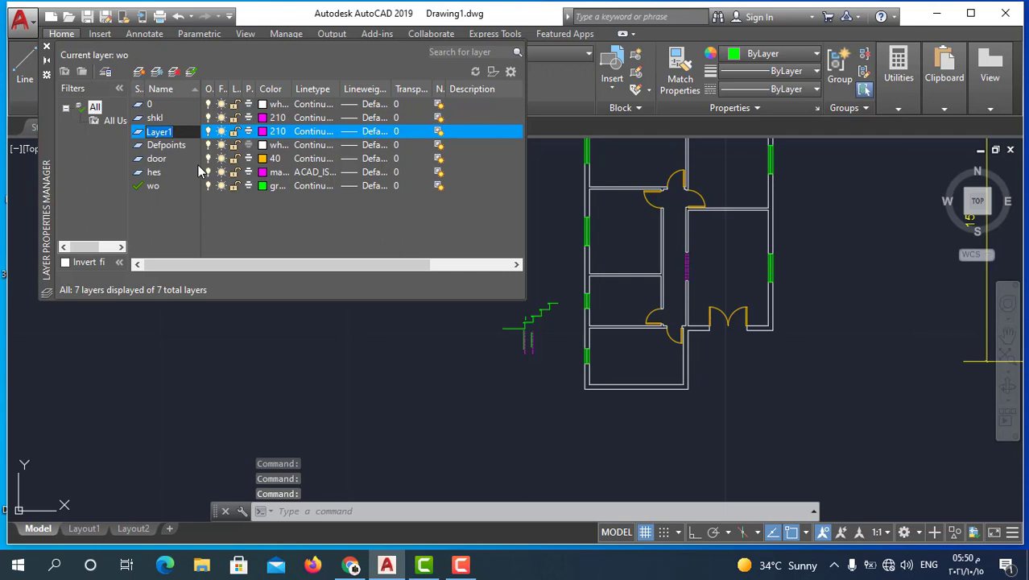
pyautogui.write('fdhdh')
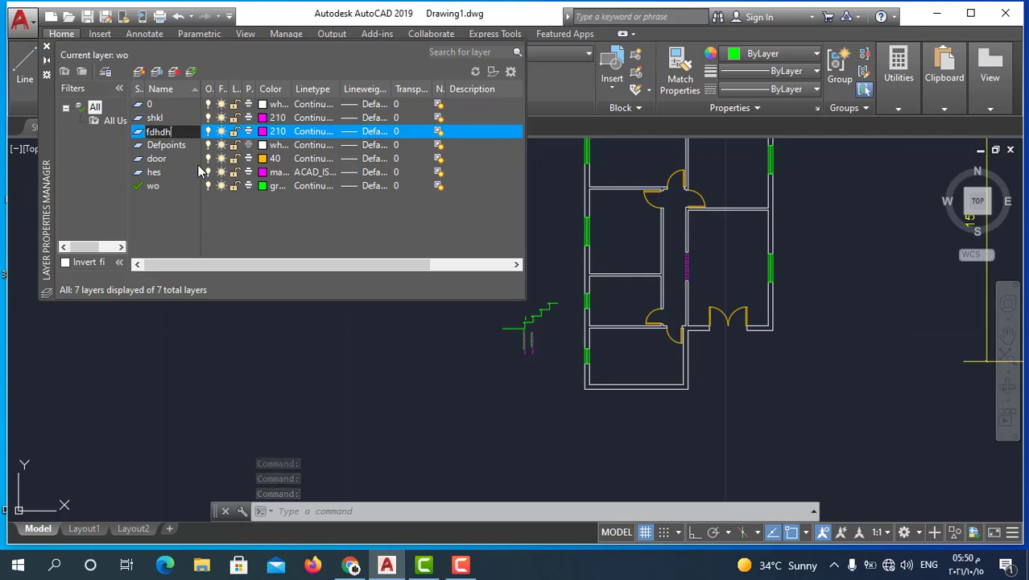
pyautogui.press('Return')
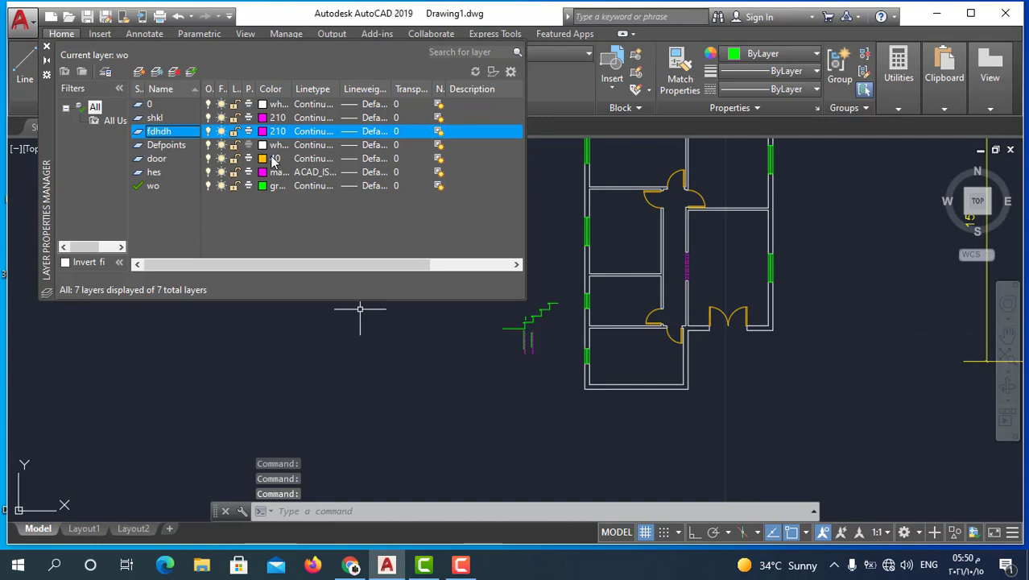
pyautogui.click(273, 131)
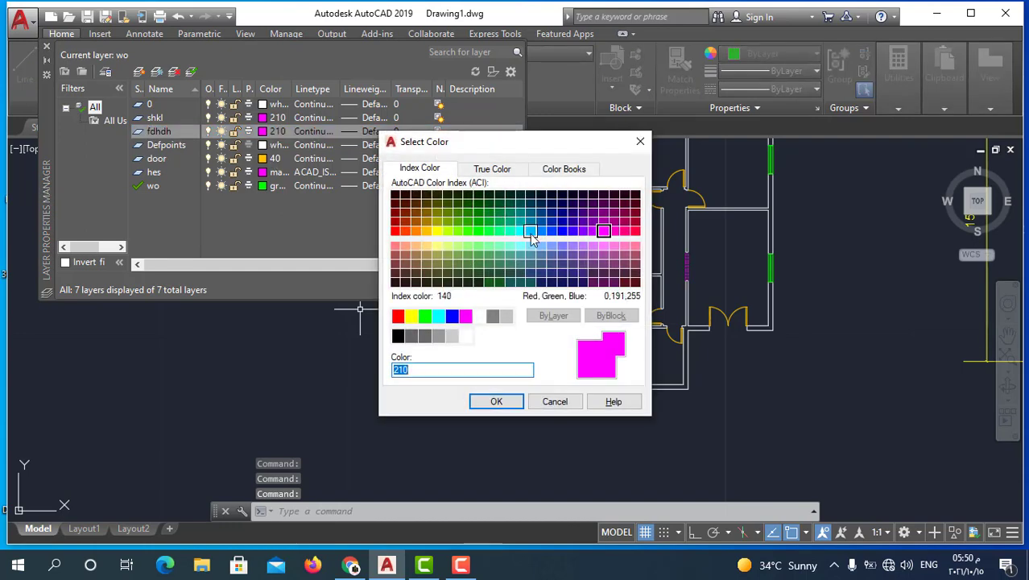
pyautogui.click(613, 245)
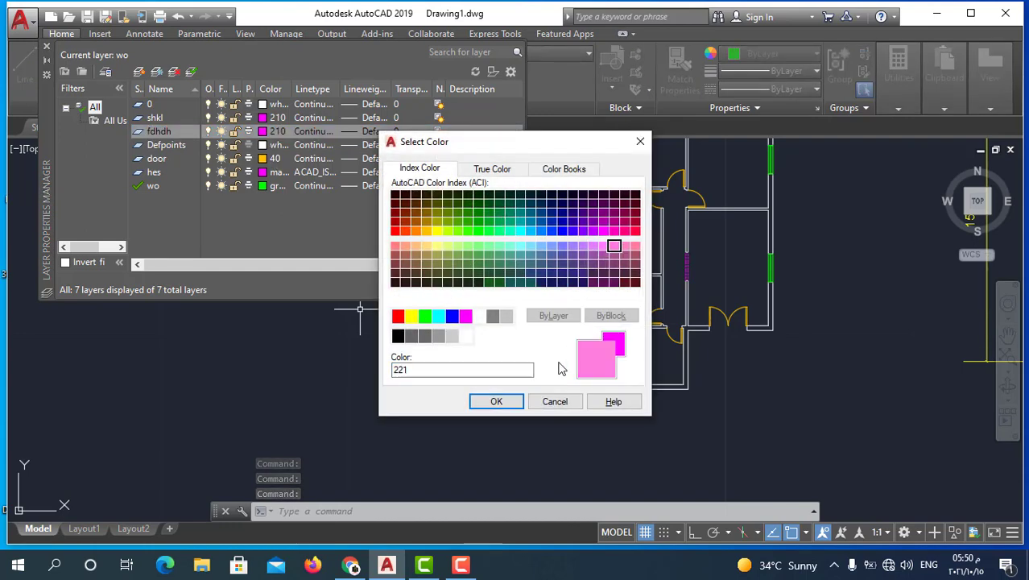
pyautogui.click(502, 405)
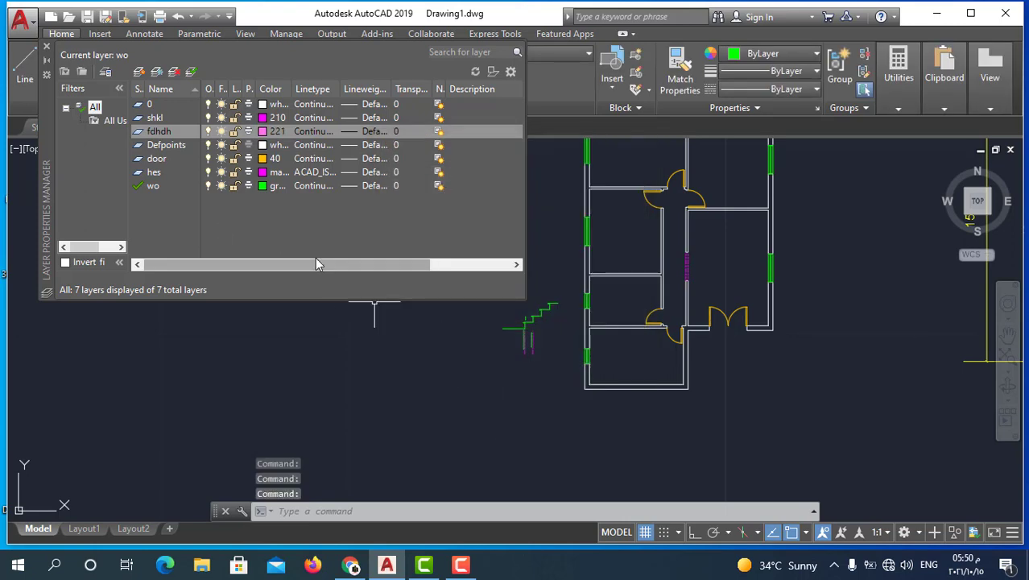
pyautogui.doubleClick(165, 120)
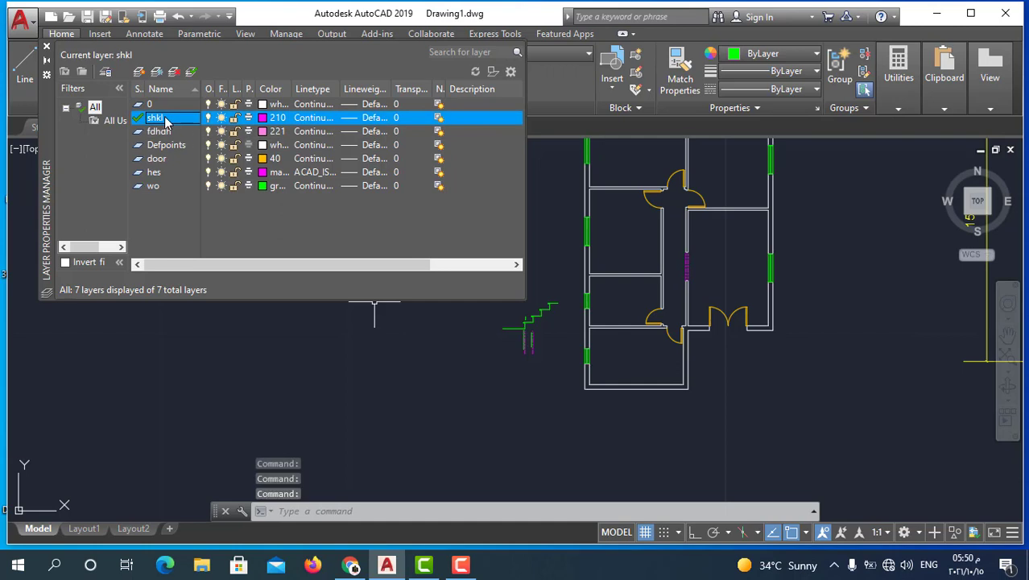
pyautogui.click(45, 48)
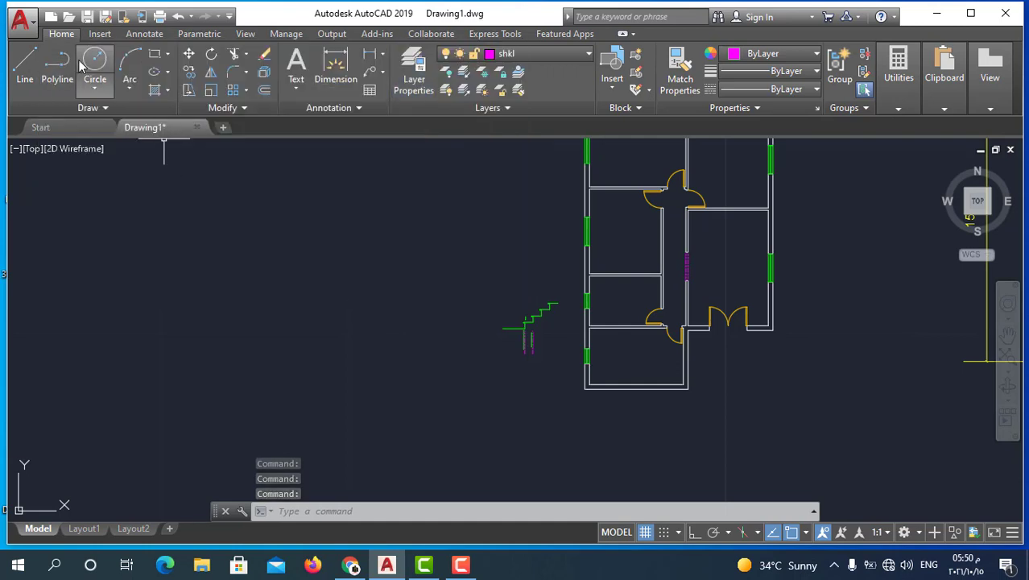
# Draw the bottom magenta line from the room corner to the right with Ortho on.
pyautogui.click(25, 69)
pyautogui.scroll(-3, 344, 286)
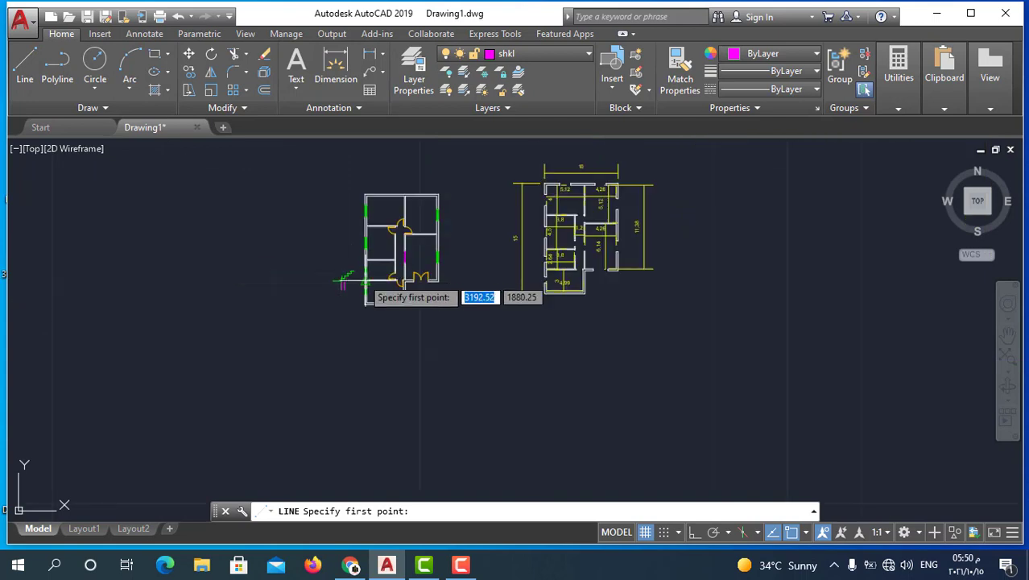
pyautogui.scroll(5, 358, 287)
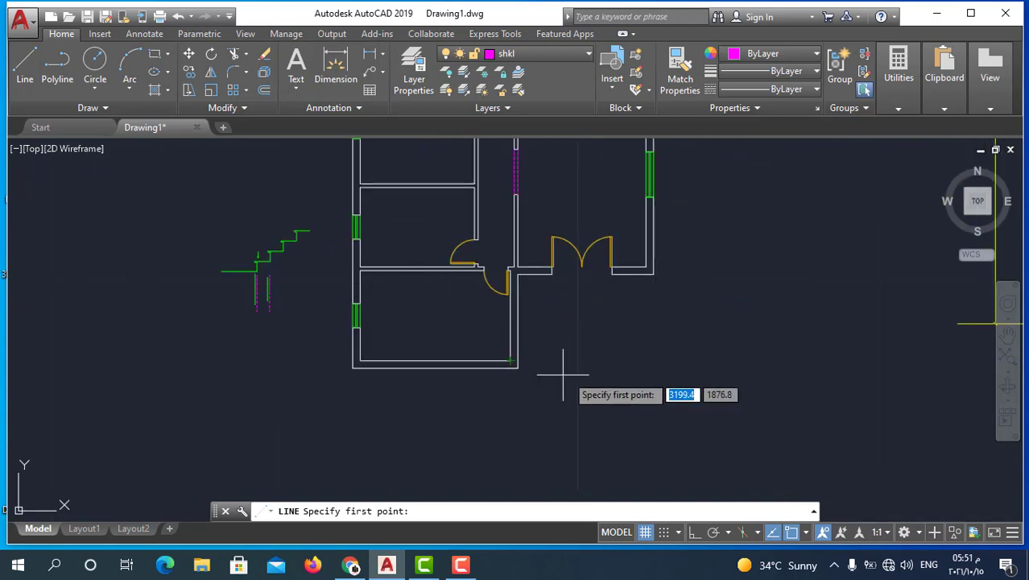
pyautogui.scroll(4, 563, 369)
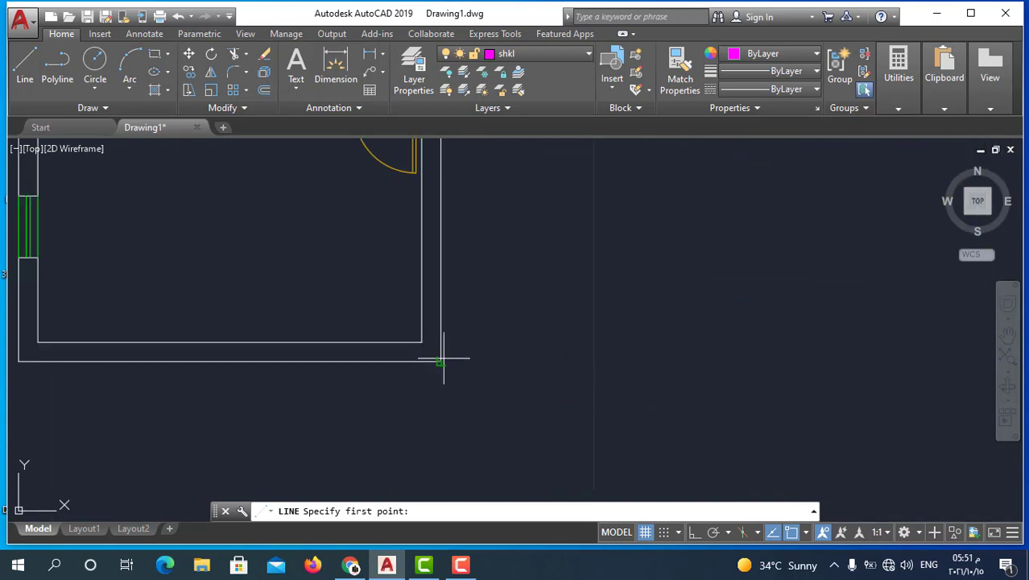
pyautogui.click(443, 359)
pyautogui.scroll(-2, 443, 360)
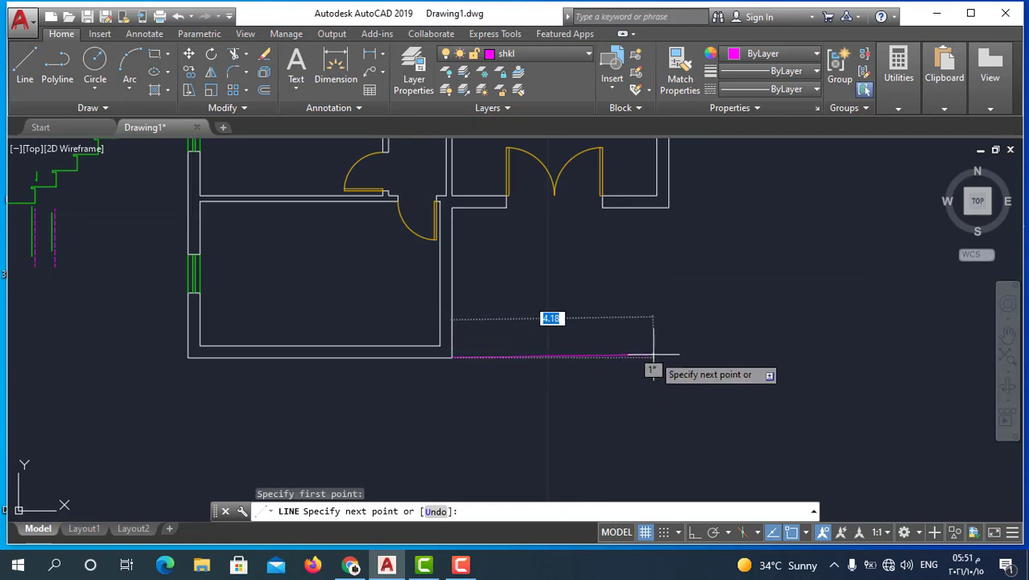
pyautogui.press('F8')
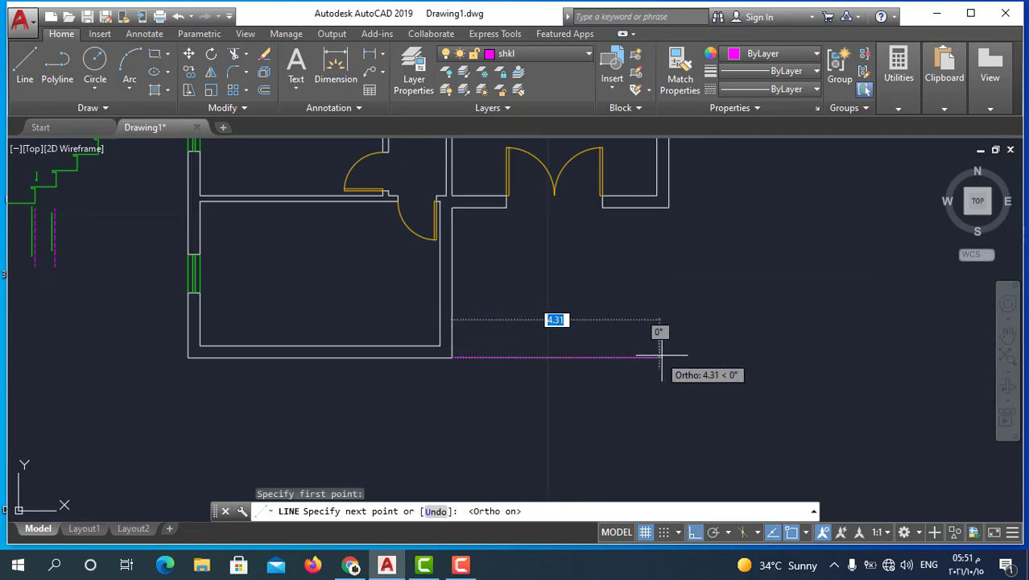
pyautogui.click(662, 337)
pyautogui.press('Escape')
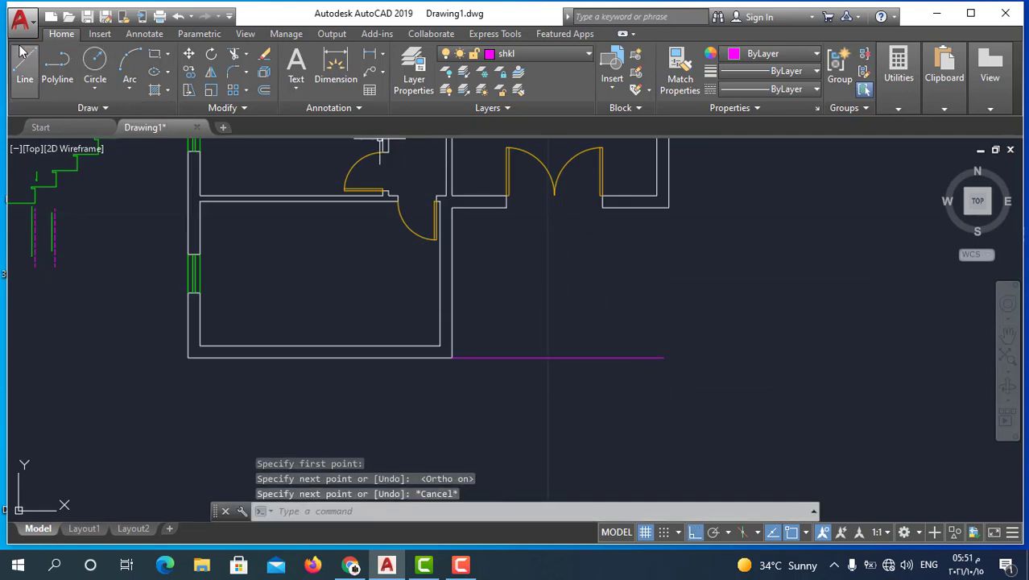
# Draw the right vertical magenta line down from the wall end.
pyautogui.click(25, 64)
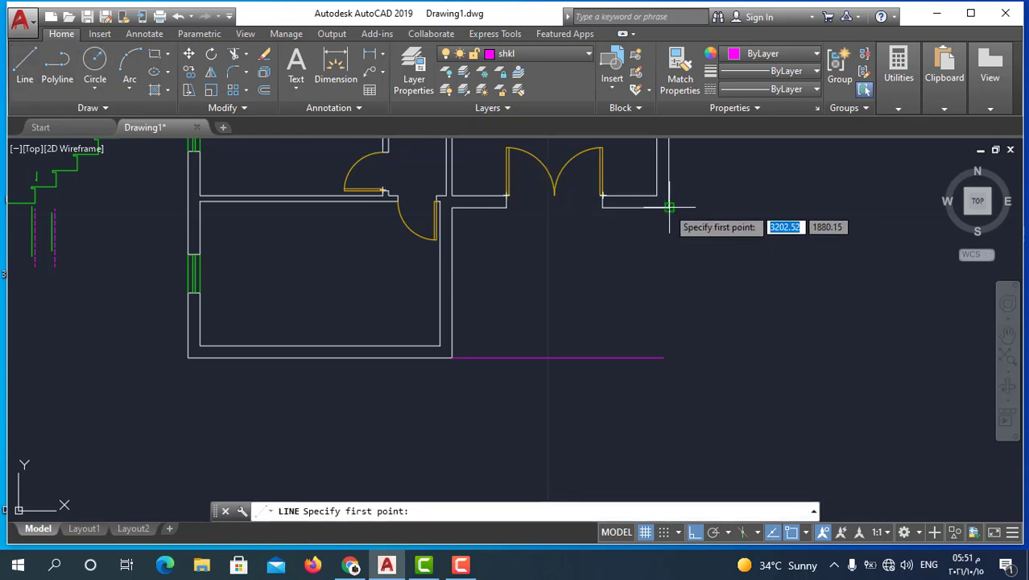
pyautogui.click(668, 206)
pyautogui.click(694, 326)
pyautogui.press('Escape')
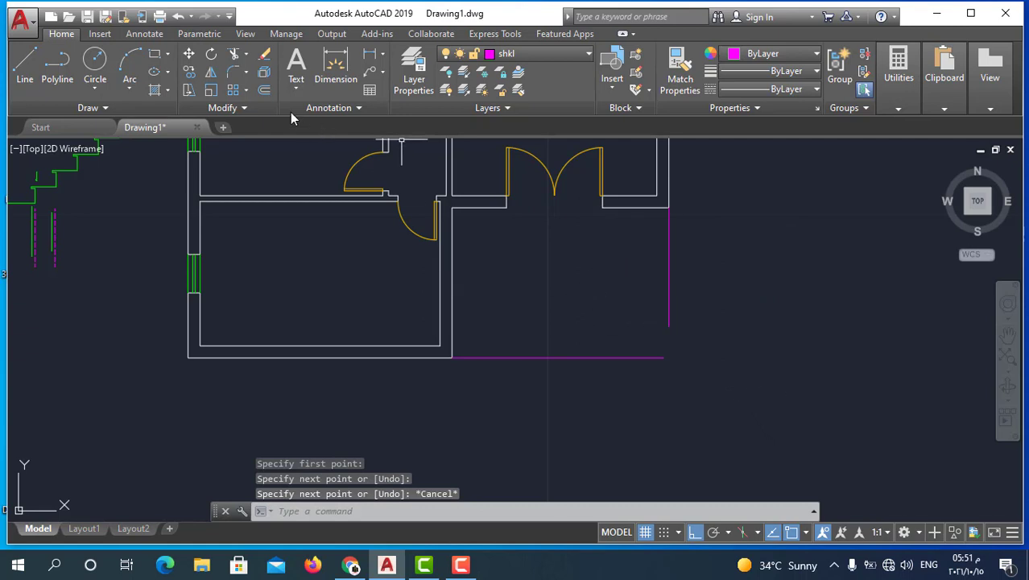
# Fillet the bottom and vertical magenta lines into a sharp corner.
pyautogui.click(232, 76)
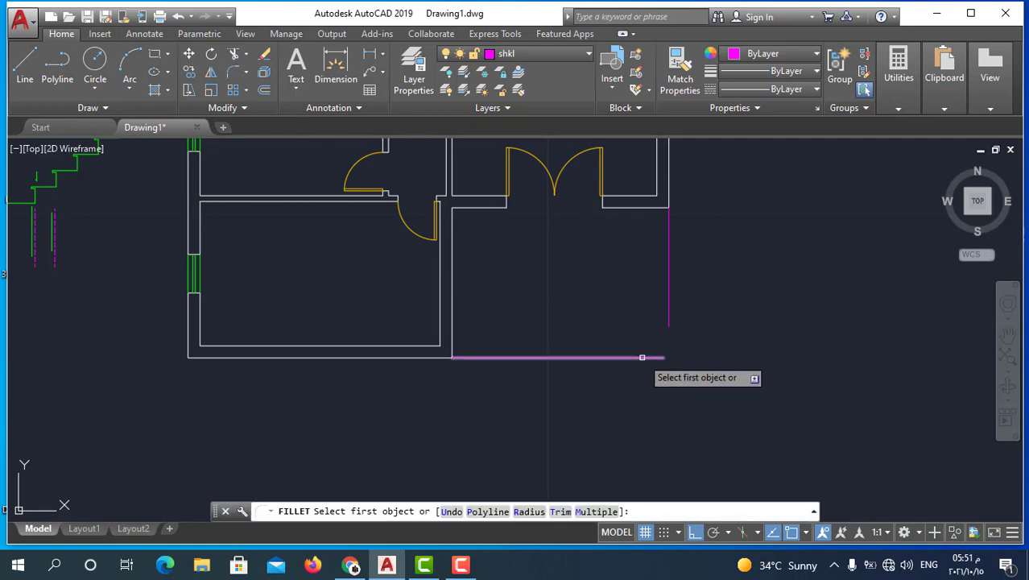
pyautogui.click(649, 355)
pyautogui.click(669, 299)
pyautogui.scroll(-2, 539, 358)
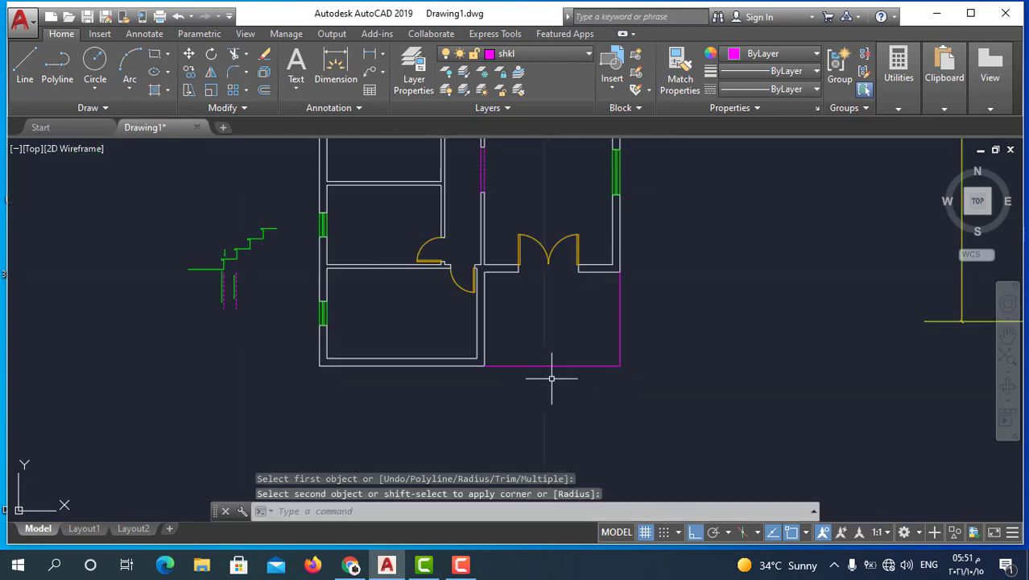
pyautogui.scroll(2, 567, 327)
pyautogui.press('Escape')
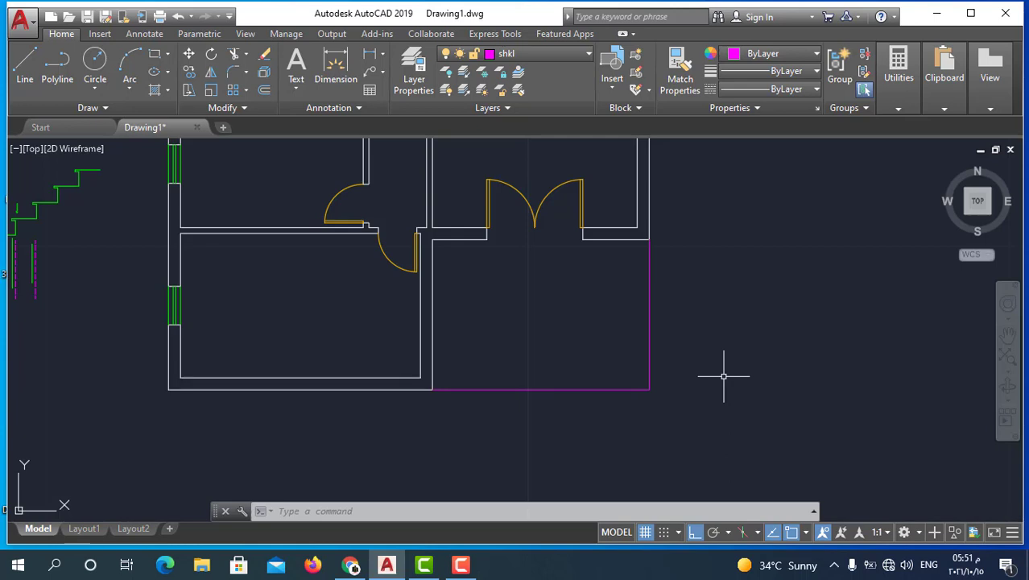
pyautogui.write('o')
# Offset the bottom and right magenta lines 0.30 inward.
pyautogui.press('Return')
pyautogui.write('.3')
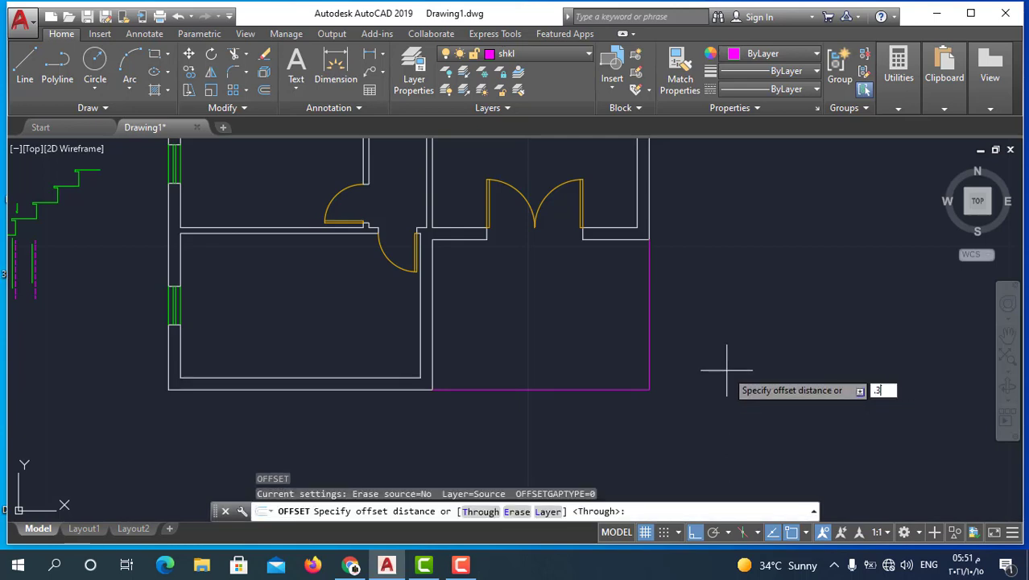
pyautogui.press('Return')
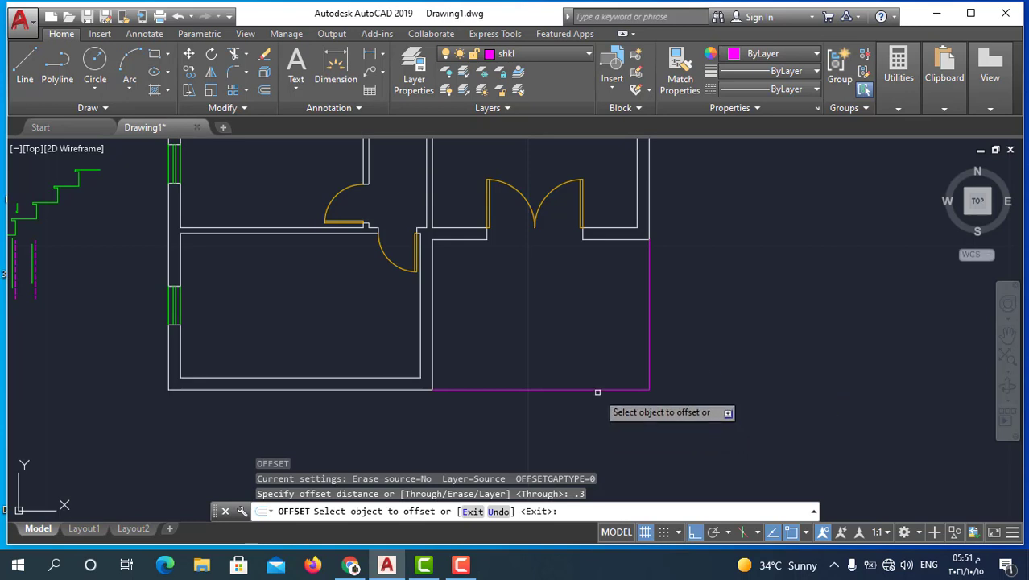
pyautogui.click(597, 390)
pyautogui.click(602, 338)
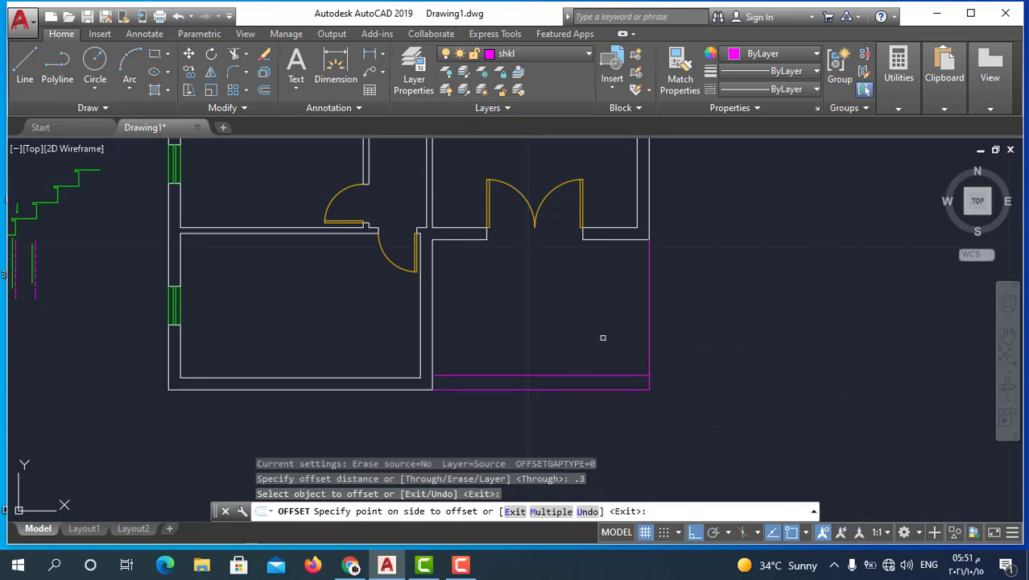
pyautogui.click(649, 341)
pyautogui.click(565, 343)
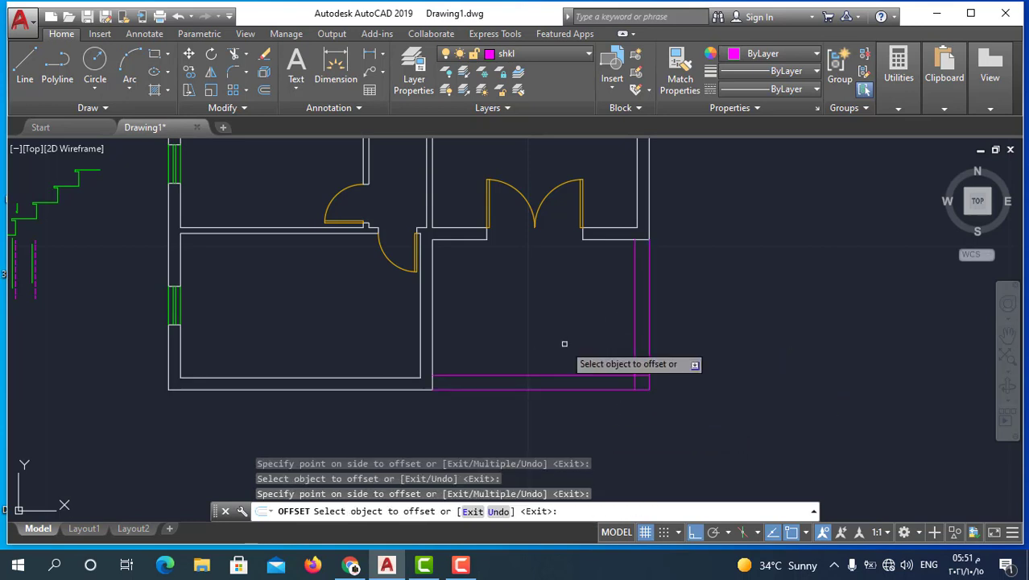
pyautogui.press('Escape')
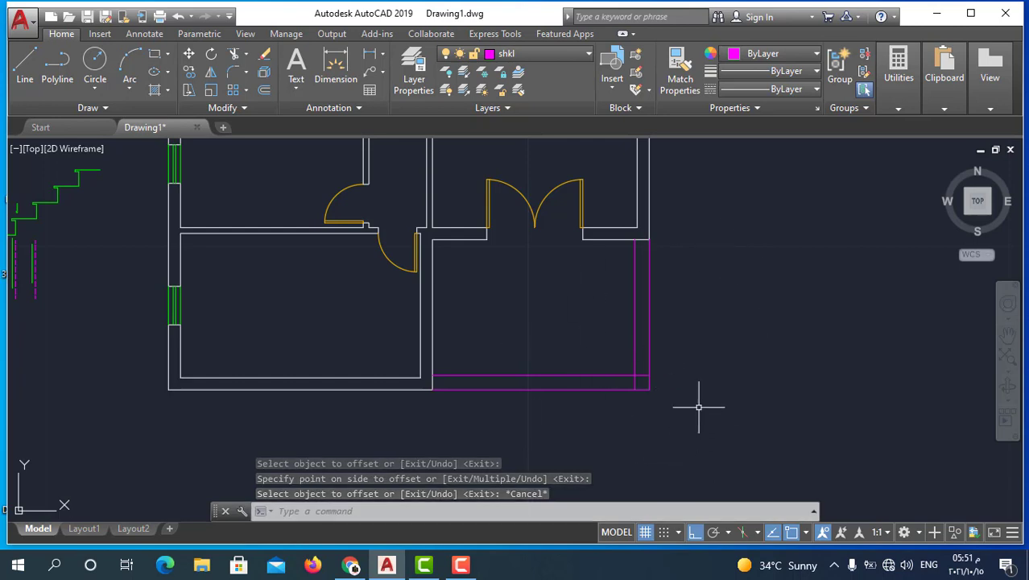
# Offset the new bottom and right copies another 0.30 inward with O.
pyautogui.write('o')
pyautogui.press('Return')
pyautogui.press('Return')
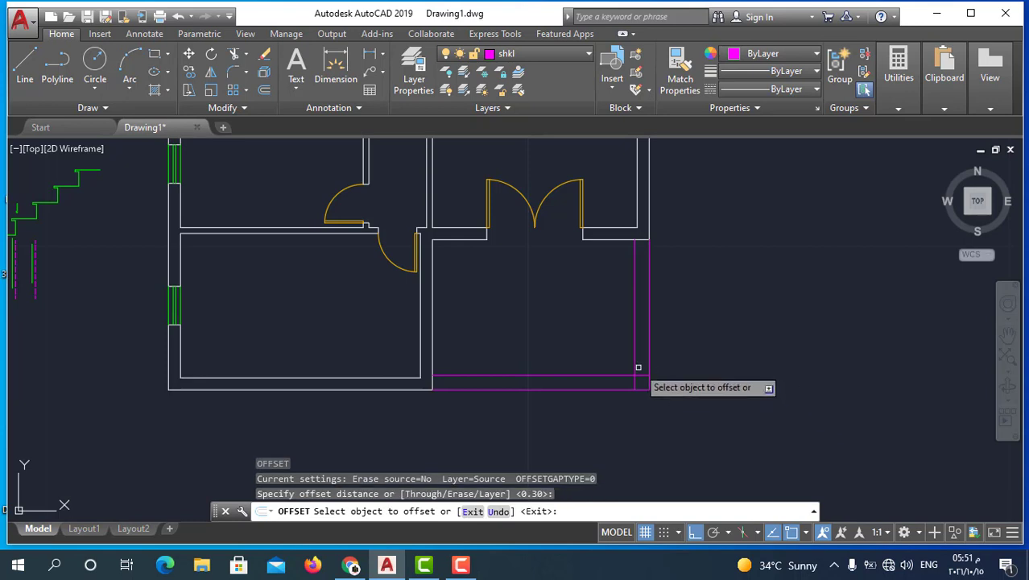
pyautogui.click(597, 374)
pyautogui.click(602, 306)
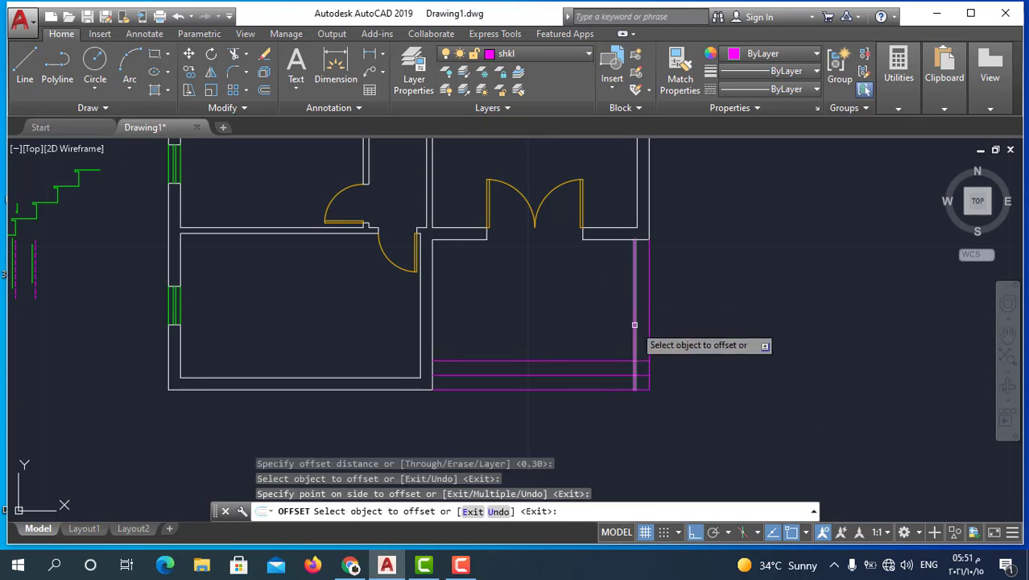
pyautogui.click(635, 322)
pyautogui.click(619, 323)
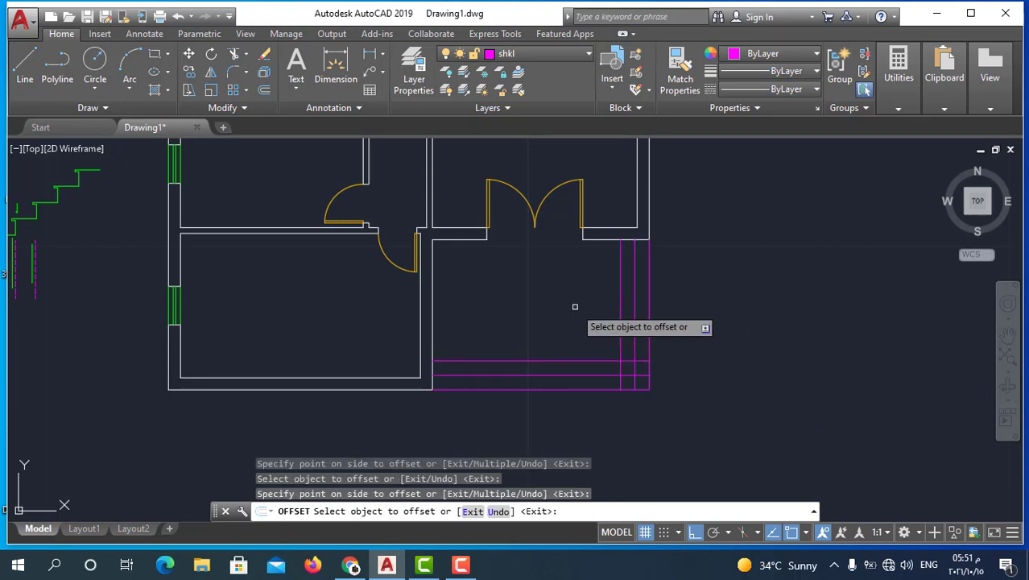
# Offset the innermost horizontal and vertical lines 0.30 once more for a third copy.
pyautogui.click(585, 356)
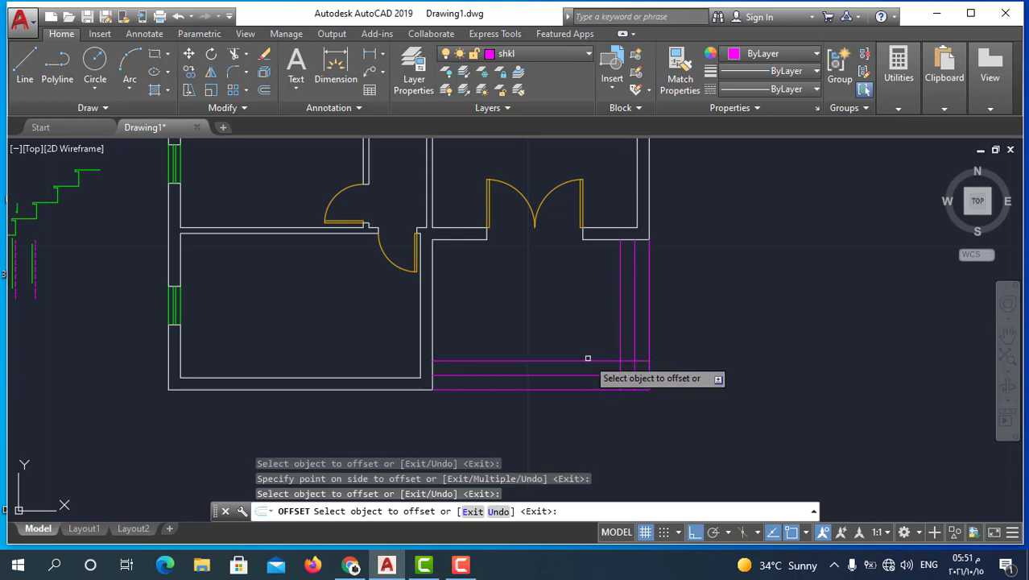
pyautogui.click(584, 361)
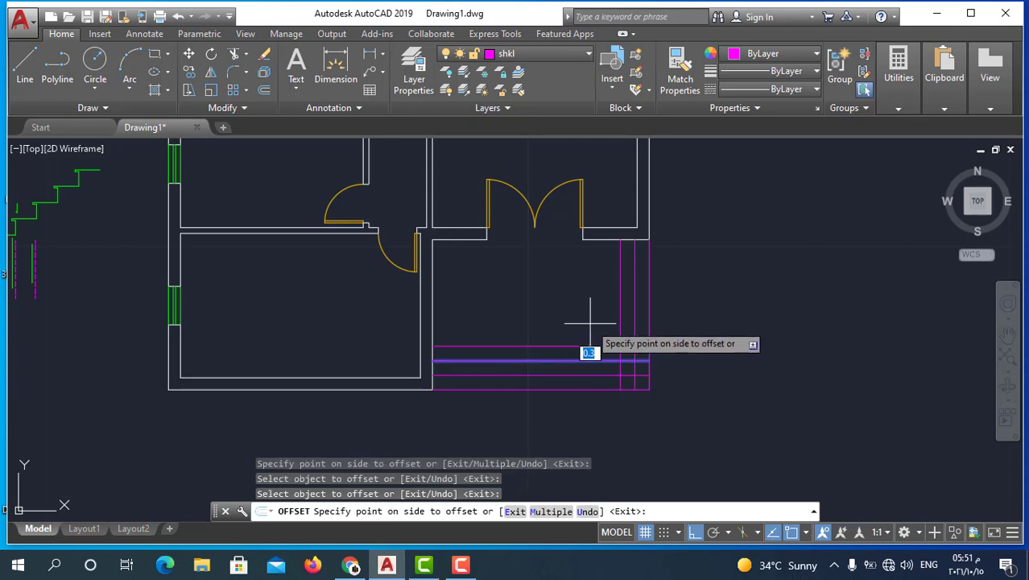
pyautogui.click(614, 321)
pyautogui.click(622, 334)
pyautogui.click(555, 303)
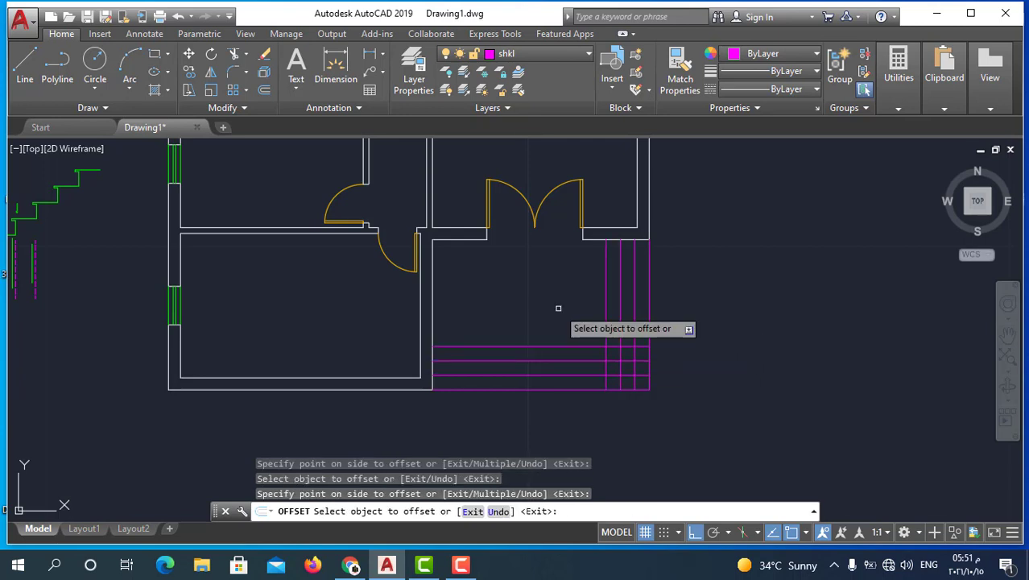
pyautogui.press('Escape')
# Fillet the lower two horizontal magenta lines with their matching vertical lines into corners.
pyautogui.click(236, 76)
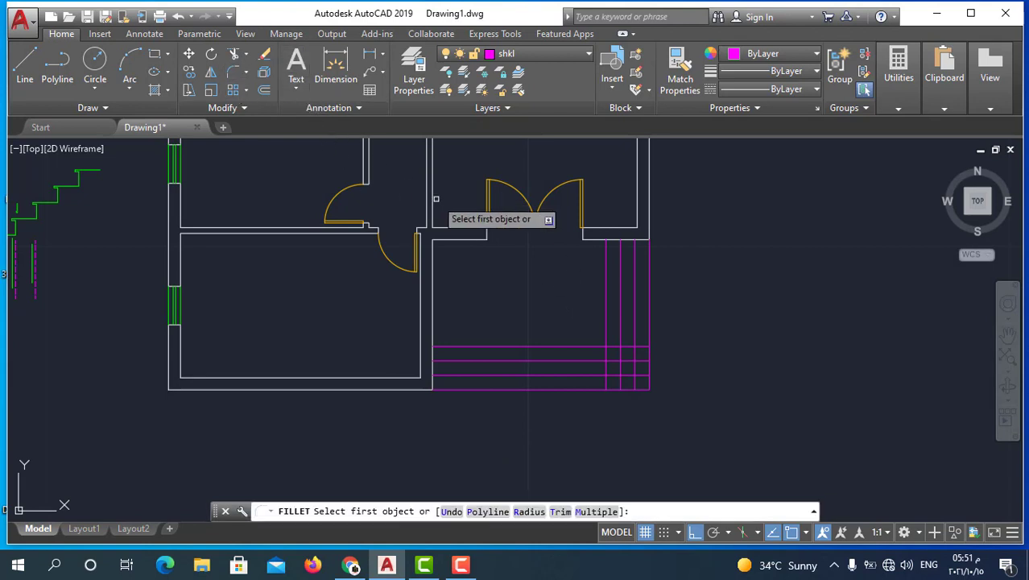
pyautogui.click(578, 376)
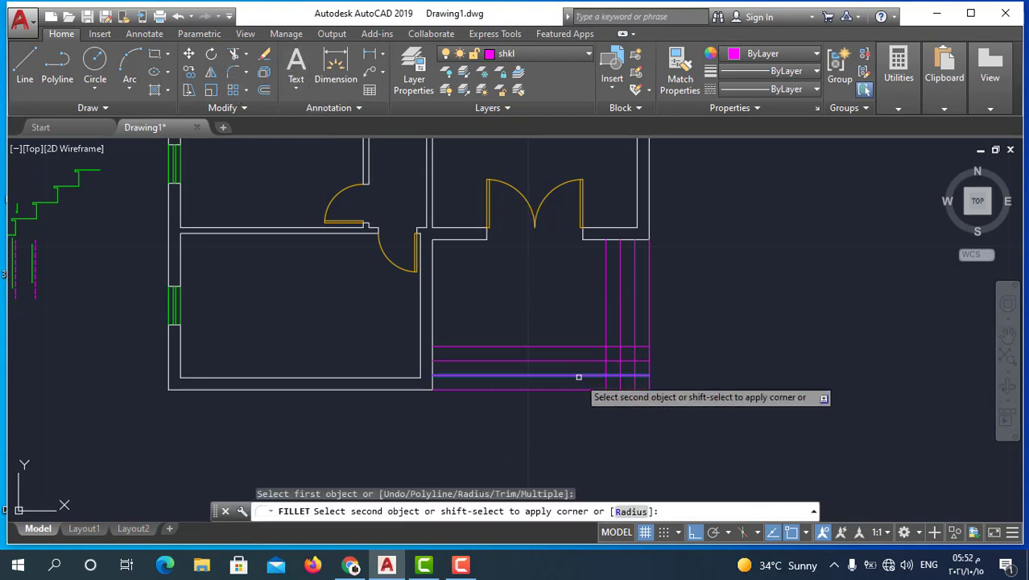
pyautogui.click(635, 330)
pyautogui.press('Return')
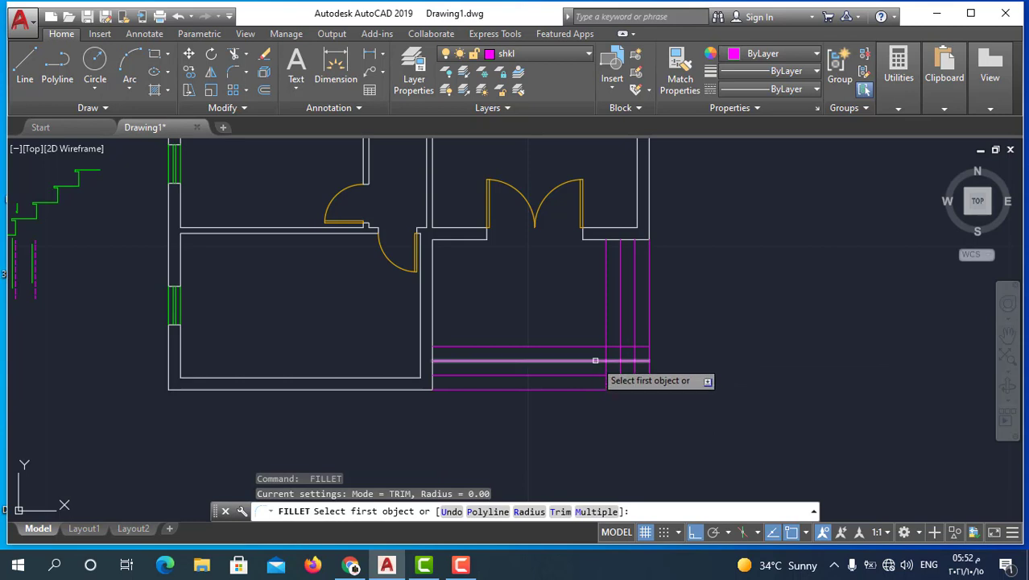
pyautogui.click(596, 361)
pyautogui.click(620, 333)
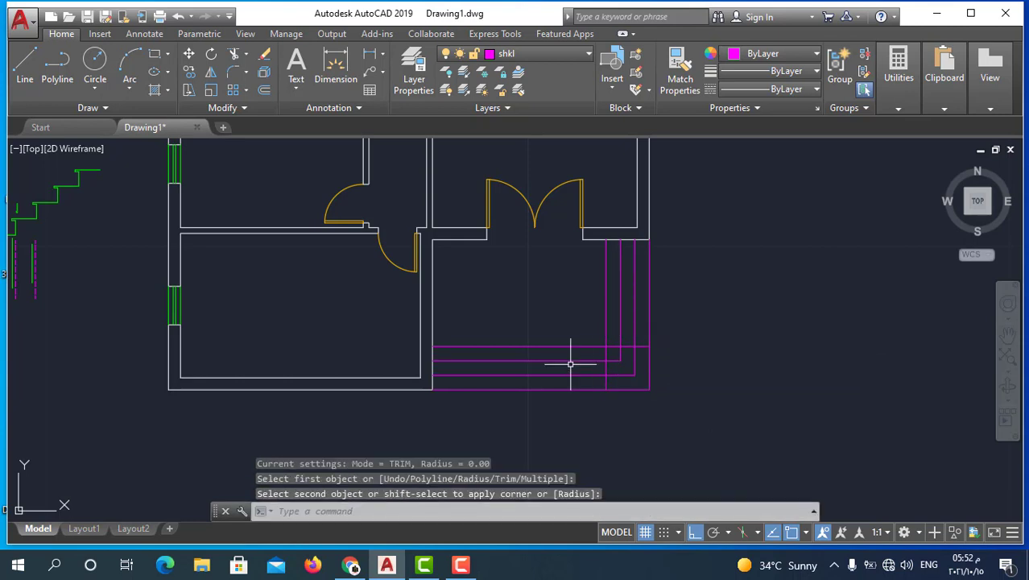
# Fillet the top horizontal magenta line with the innermost vertical line into a corner.
pyautogui.press('Return')
pyautogui.click(581, 346)
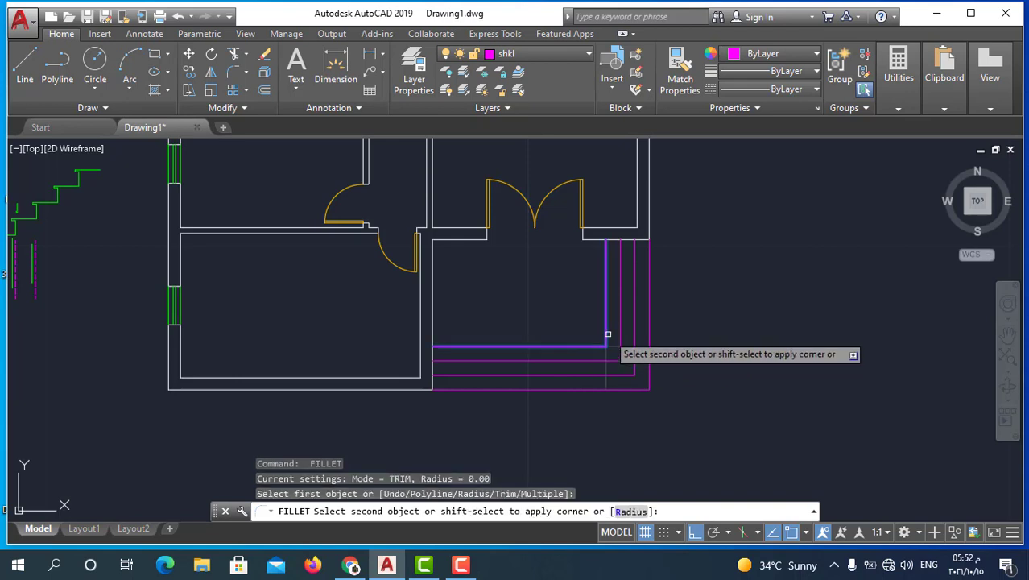
pyautogui.click(605, 335)
pyautogui.scroll(-2, 617, 399)
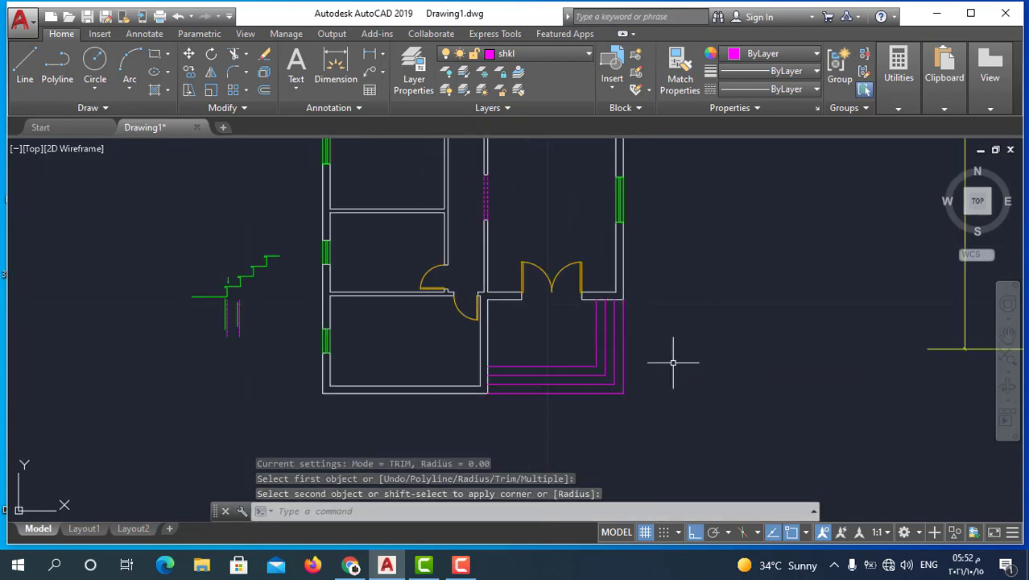
pyautogui.scroll(5, 197, 299)
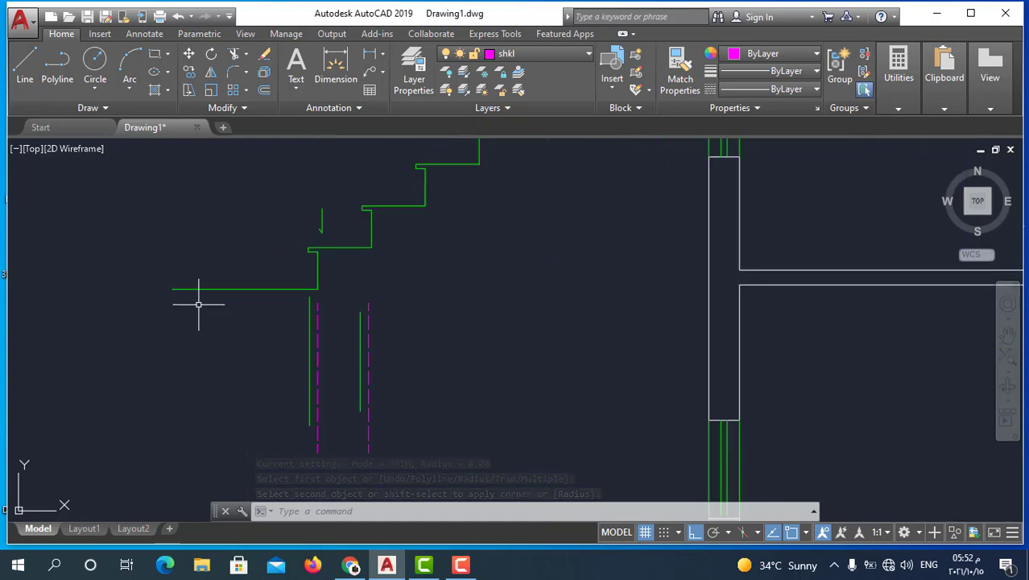
pyautogui.scroll(4, 322, 340)
pyautogui.scroll(-4, 319, 279)
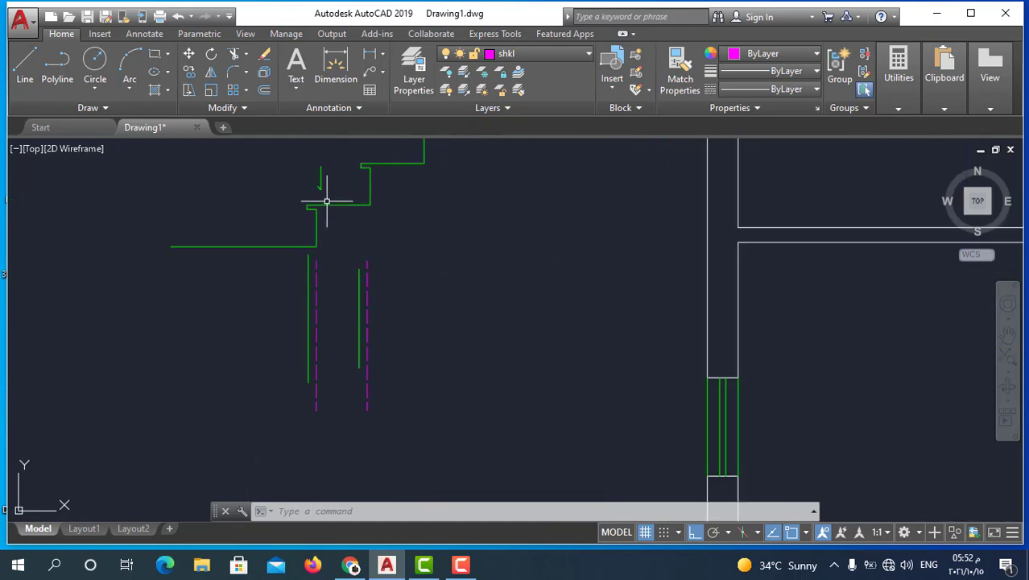
pyautogui.scroll(-4, 311, 259)
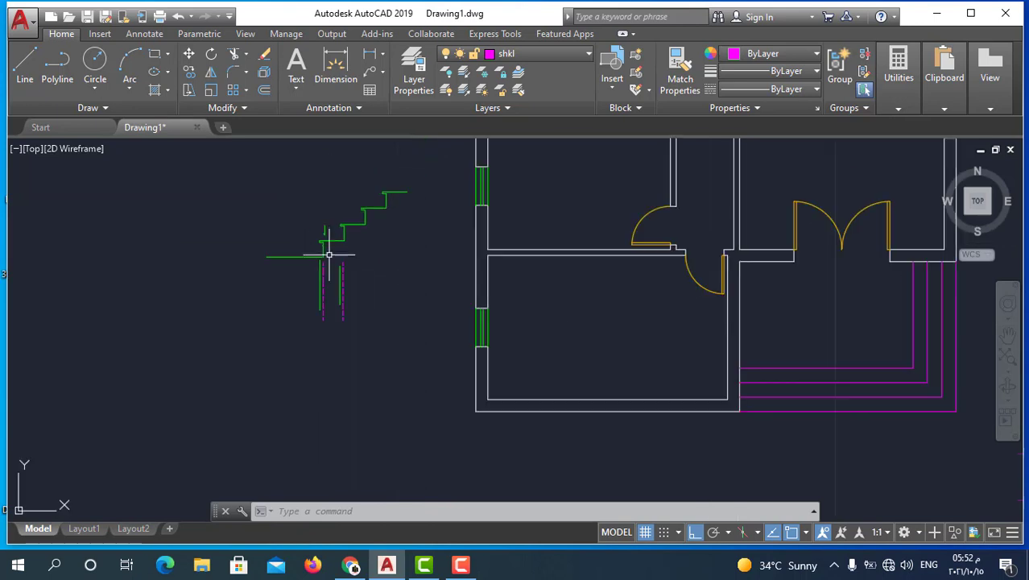
pyautogui.scroll(6, 326, 233)
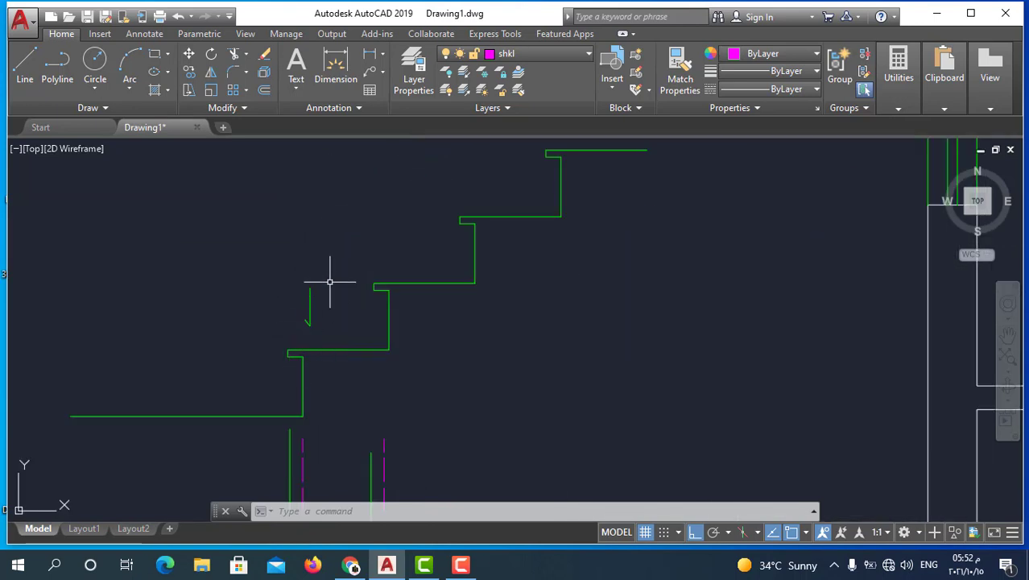
pyautogui.scroll(-5, 329, 282)
pyautogui.scroll(-2, 417, 305)
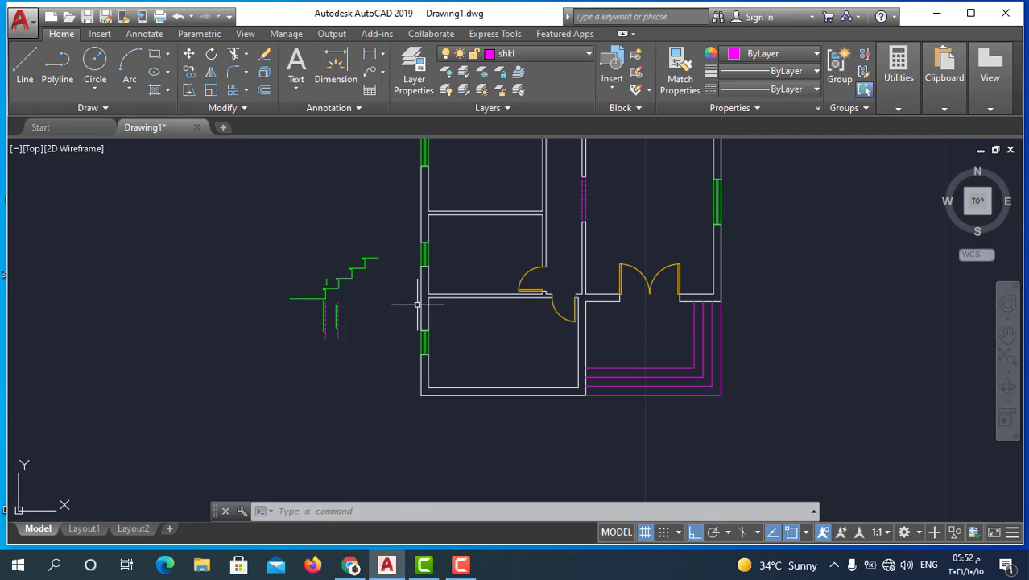
# Make fdhdh the current layer and offset the outer bottom and right lines 0.04 inward.
pyautogui.click(589, 54)
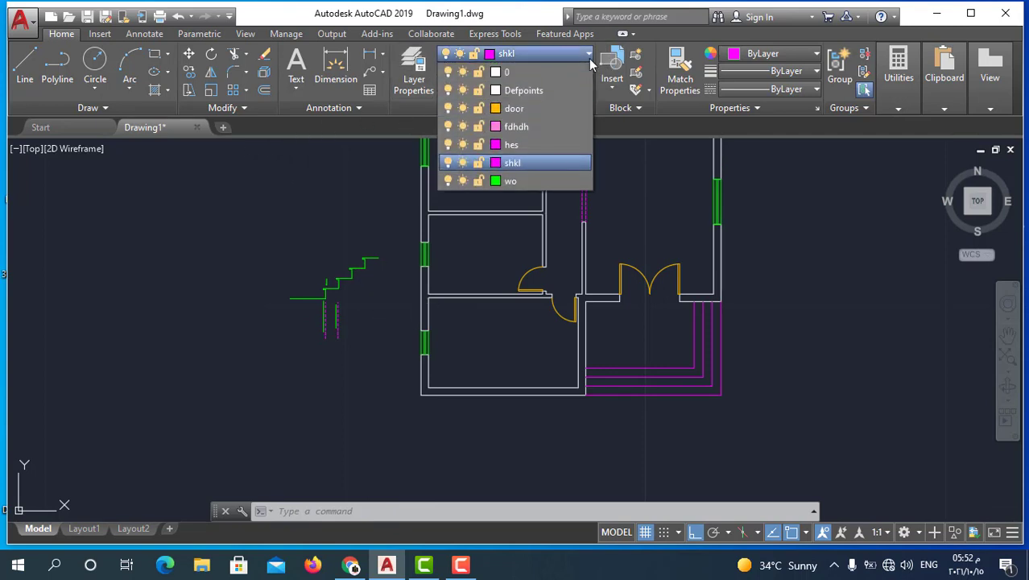
pyautogui.click(516, 126)
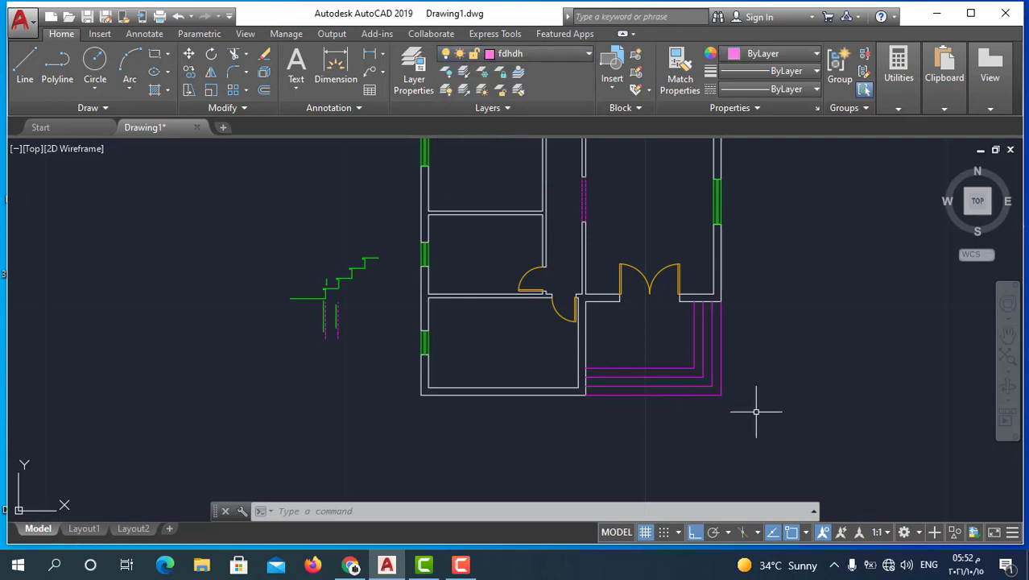
pyautogui.write('O')
pyautogui.press('Return')
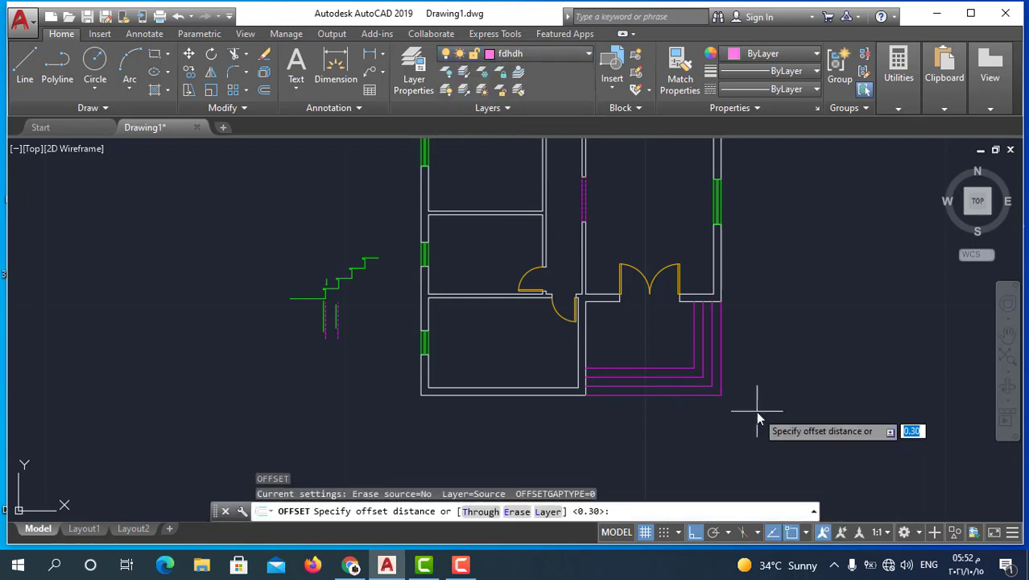
pyautogui.write('.04')
pyautogui.press('Return')
pyautogui.scroll(3, 684, 374)
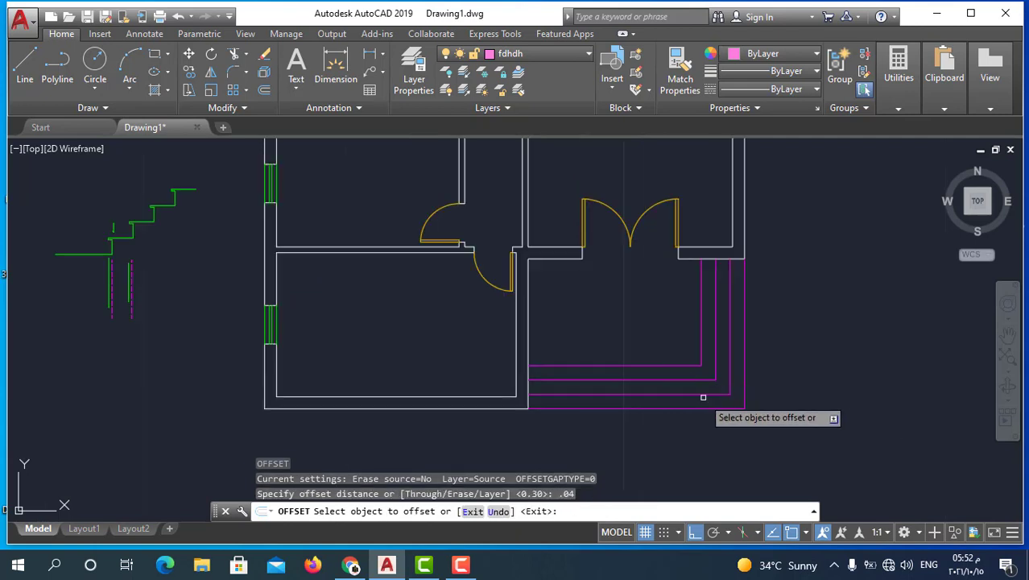
pyautogui.scroll(4, 707, 411)
pyautogui.click(697, 373)
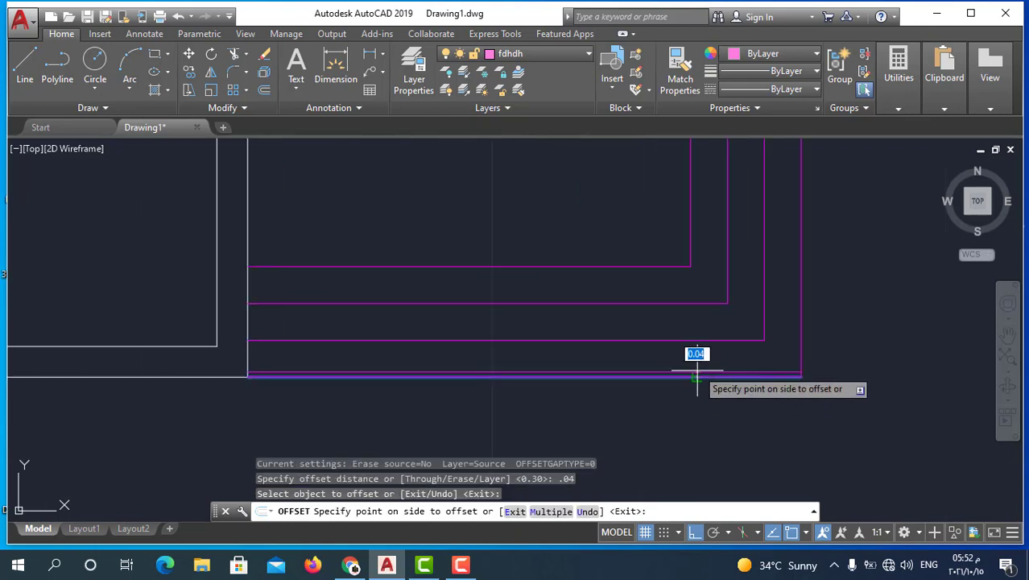
pyautogui.click(696, 352)
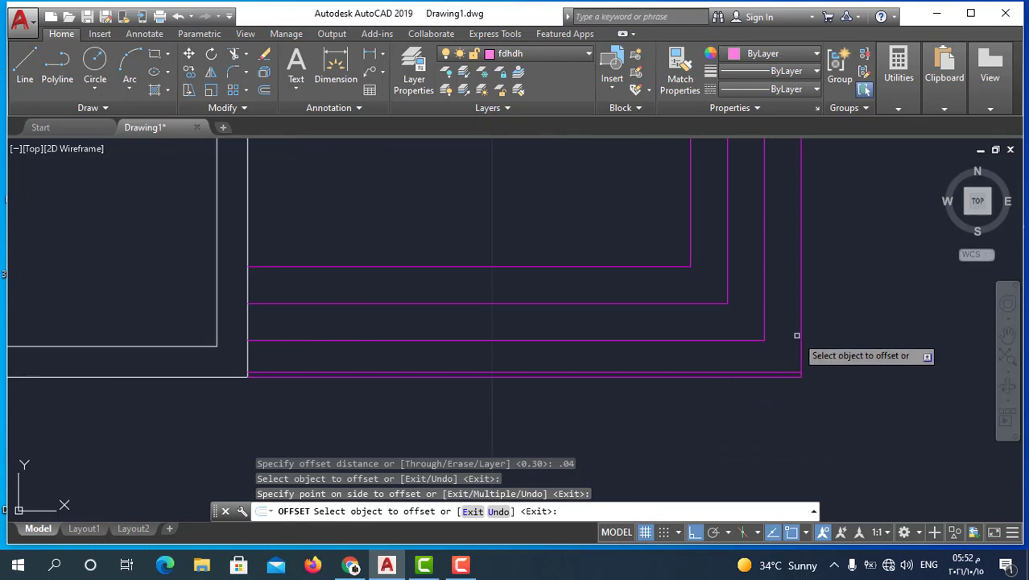
pyautogui.click(801, 342)
pyautogui.click(734, 317)
pyautogui.press('Escape')
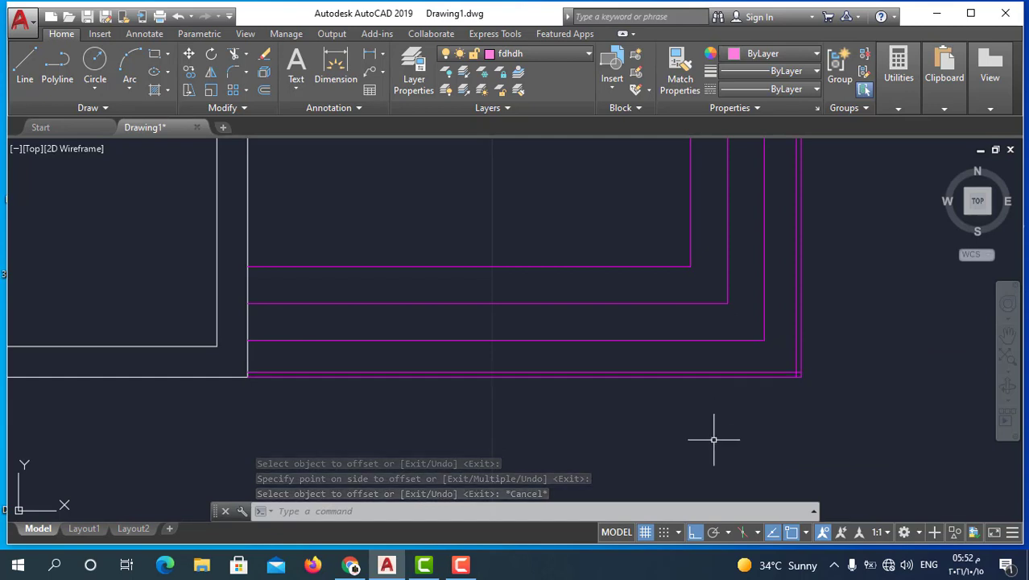
# Start a fillet on the new inner horizontal line, then cancel it.
pyautogui.scroll(2, 792, 368)
pyautogui.scroll(-2, 756, 391)
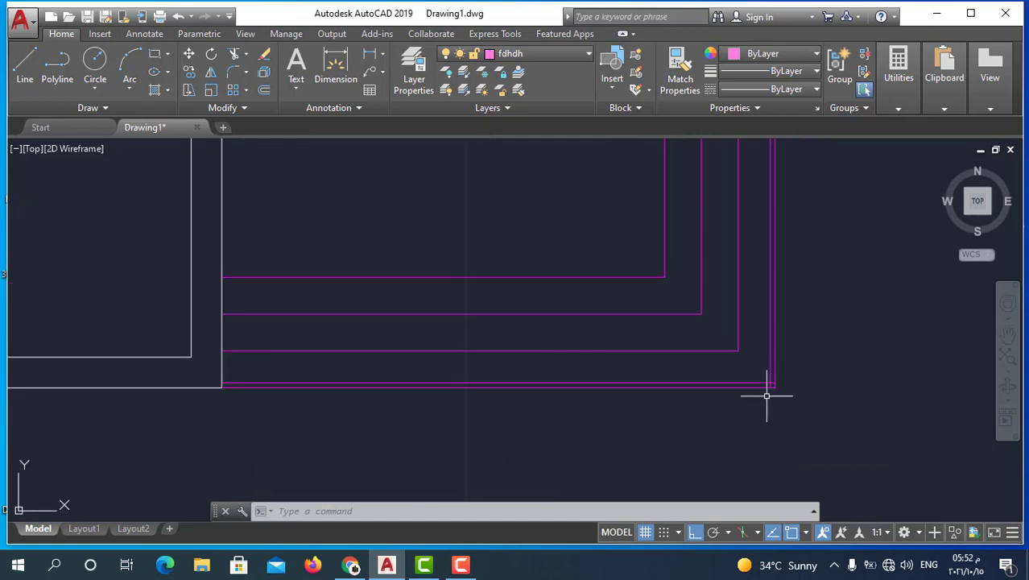
pyautogui.click(234, 71)
pyautogui.scroll(2, 771, 398)
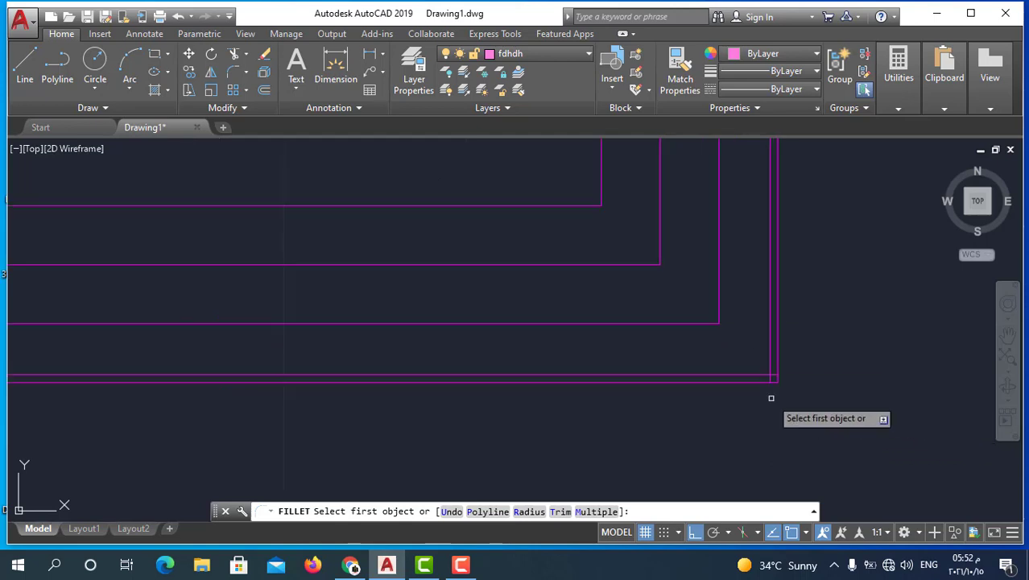
pyautogui.scroll(2, 770, 398)
pyautogui.click(761, 340)
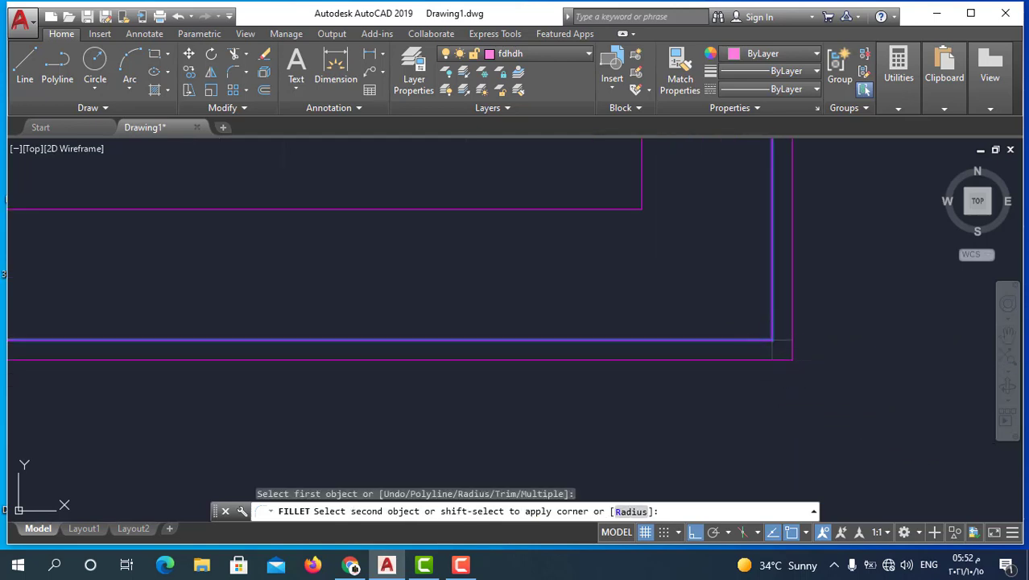
pyautogui.scroll(-1, 748, 405)
pyautogui.press('Escape')
pyautogui.scroll(1, 763, 363)
# Window-select the two new 0.04 offset lines and move them onto layer fdhdh.
pyautogui.click(758, 360)
pyautogui.click(670, 427)
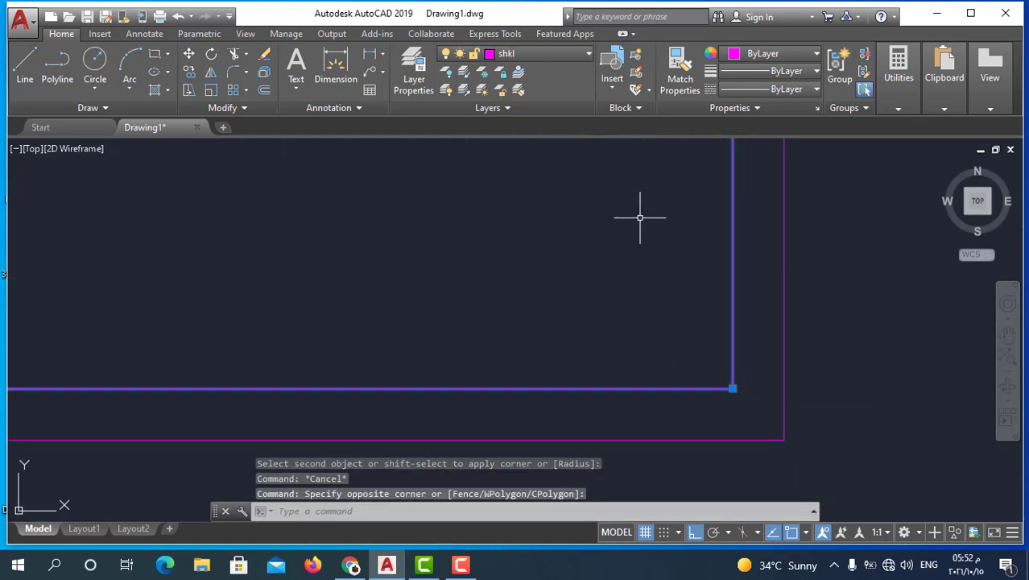
pyautogui.scroll(-4, 641, 217)
pyautogui.scroll(-4, 595, 221)
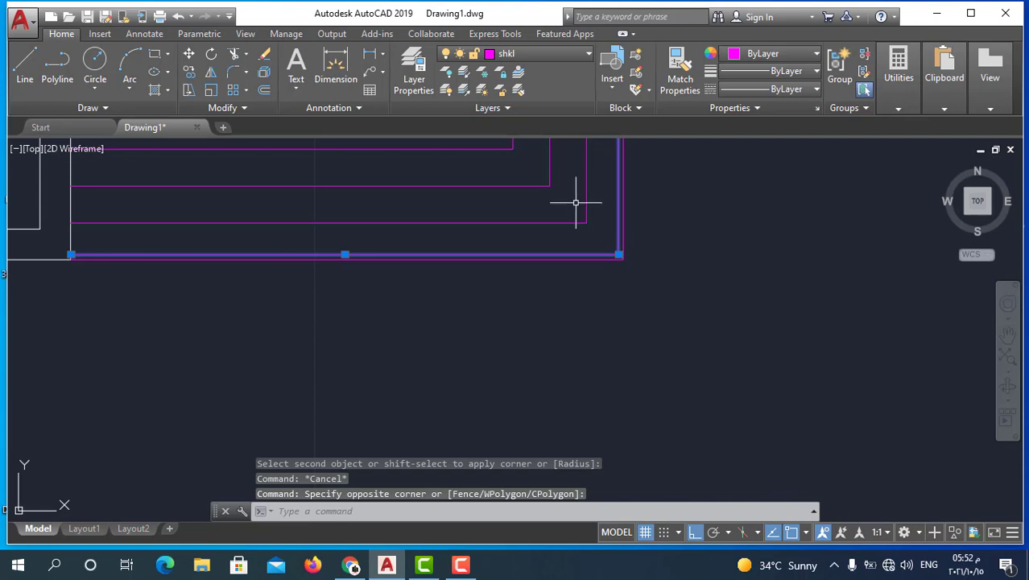
pyautogui.click(587, 56)
pyautogui.click(525, 127)
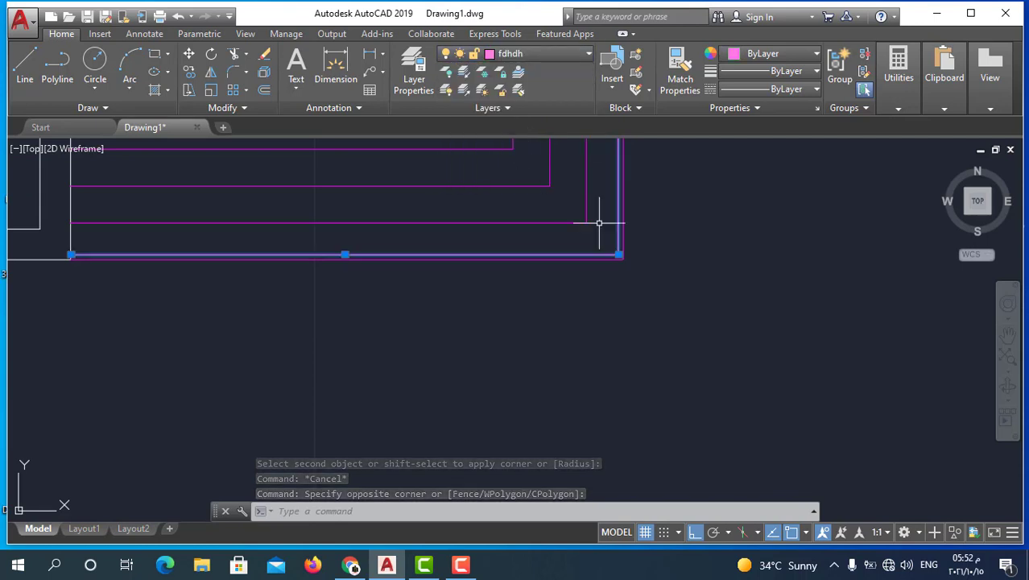
pyautogui.press('Escape')
pyautogui.scroll(-3, 585, 195)
pyautogui.scroll(1, 719, 411)
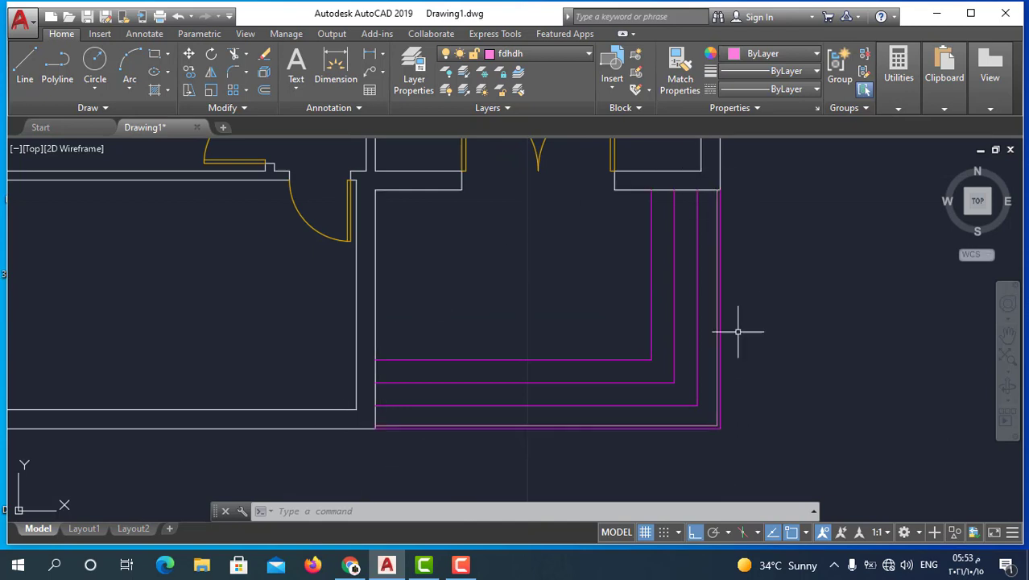
# Give layer fdhdh the ACAD_ISO02W100 linetype in Layer Properties and close the palette.
pyautogui.click(413, 77)
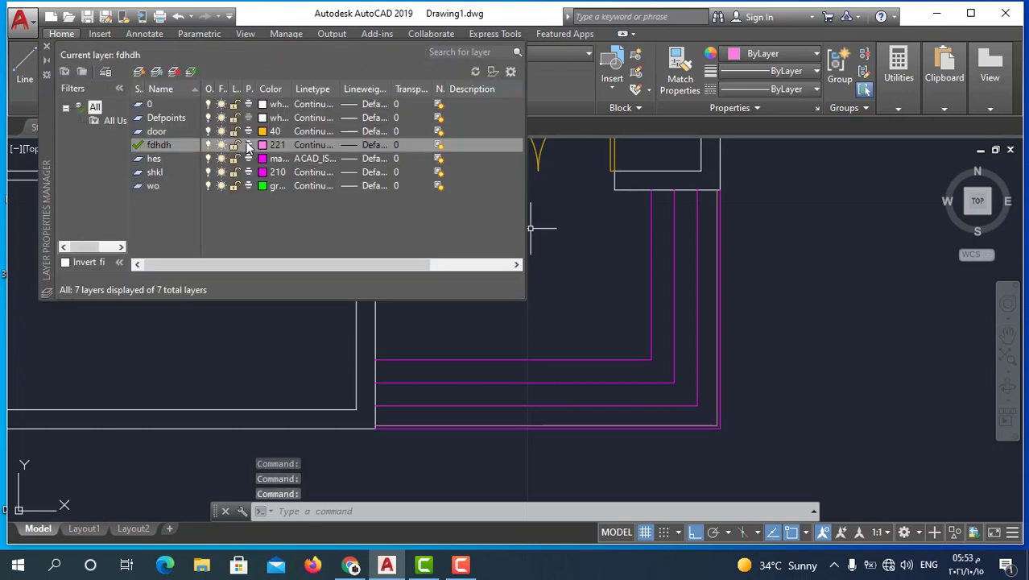
pyautogui.click(314, 146)
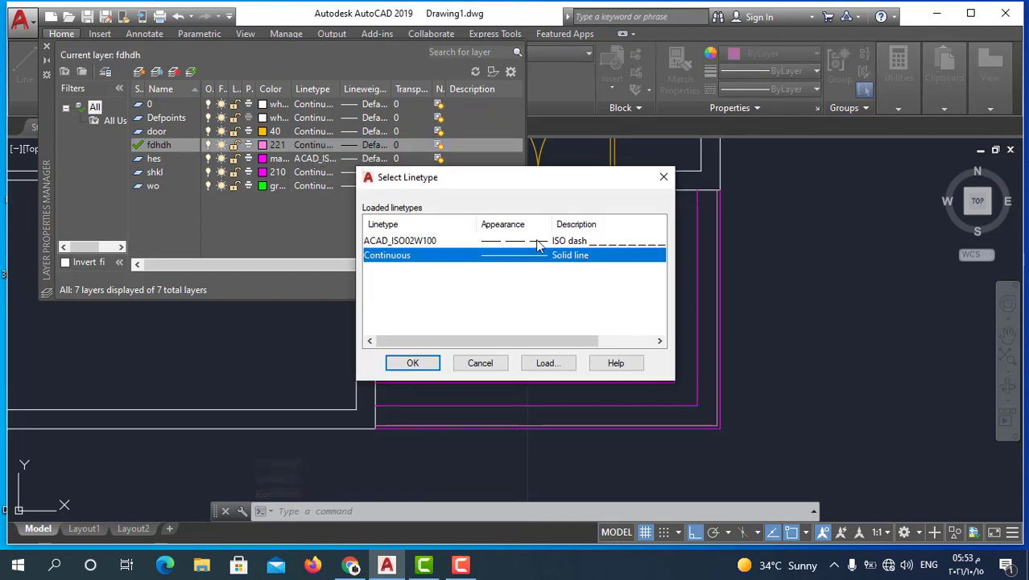
pyautogui.click(538, 242)
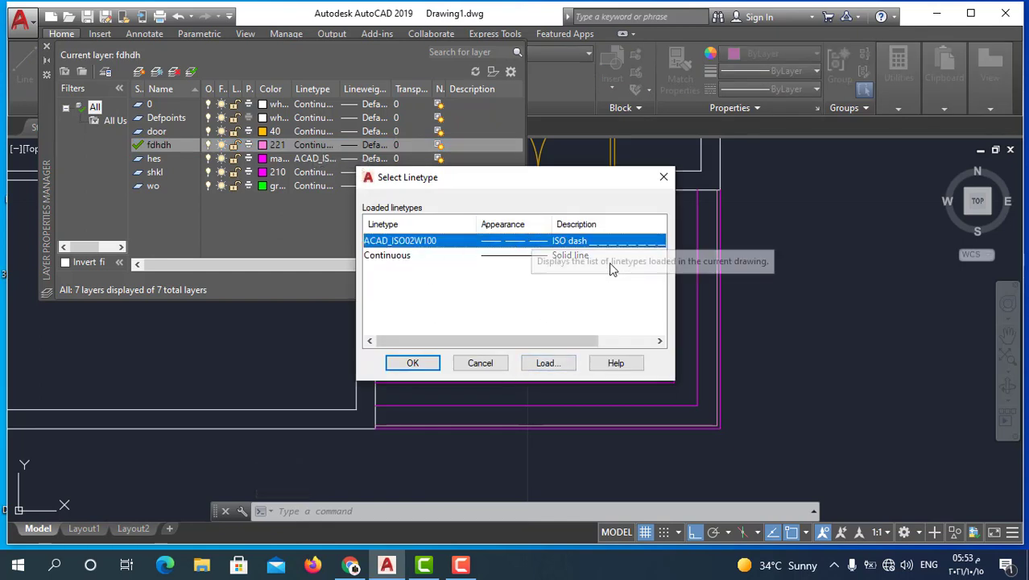
pyautogui.click(412, 363)
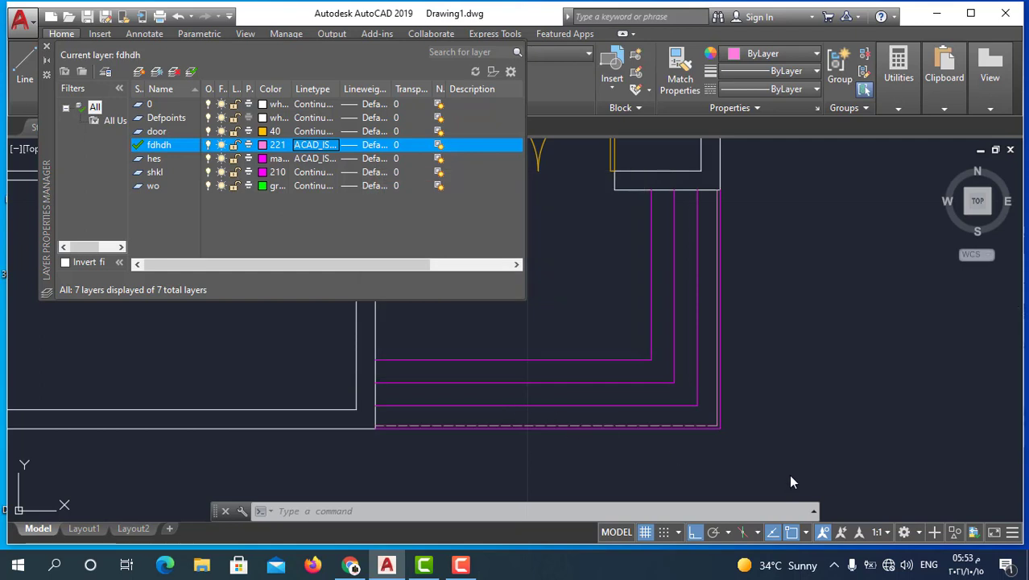
pyautogui.click(46, 48)
pyautogui.scroll(5, 730, 447)
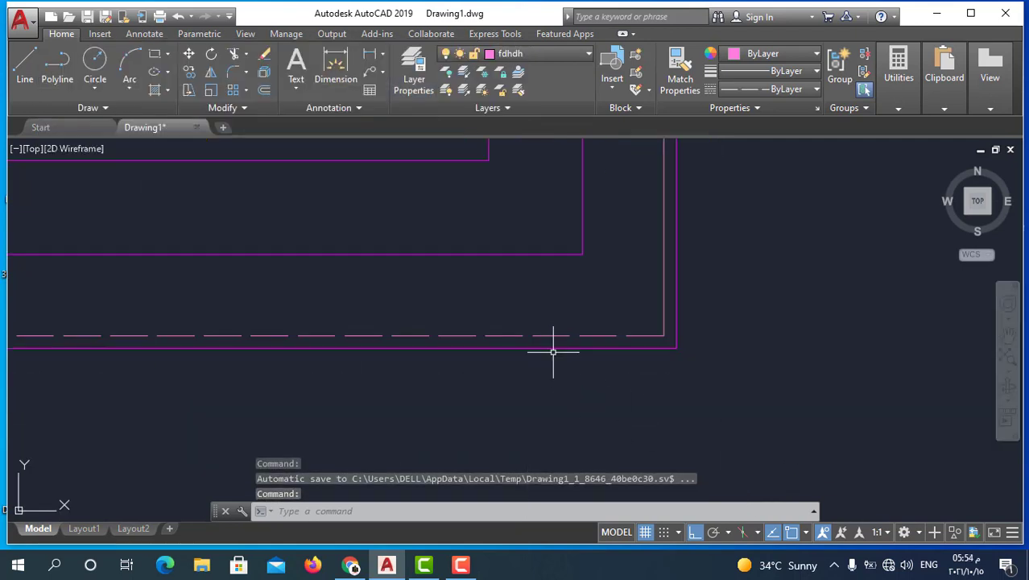
# Match properties from the dashed bottom line onto the outer right vertical line.
pyautogui.scroll(-1, 564, 338)
pyautogui.scroll(-3, 662, 386)
pyautogui.press('Escape')
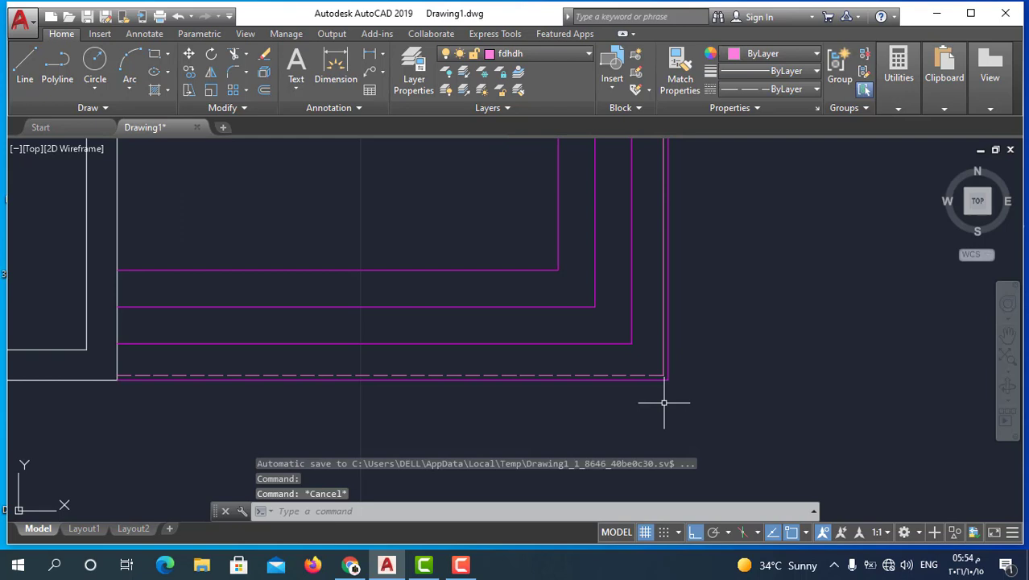
pyautogui.write('ma')
pyautogui.press('Return')
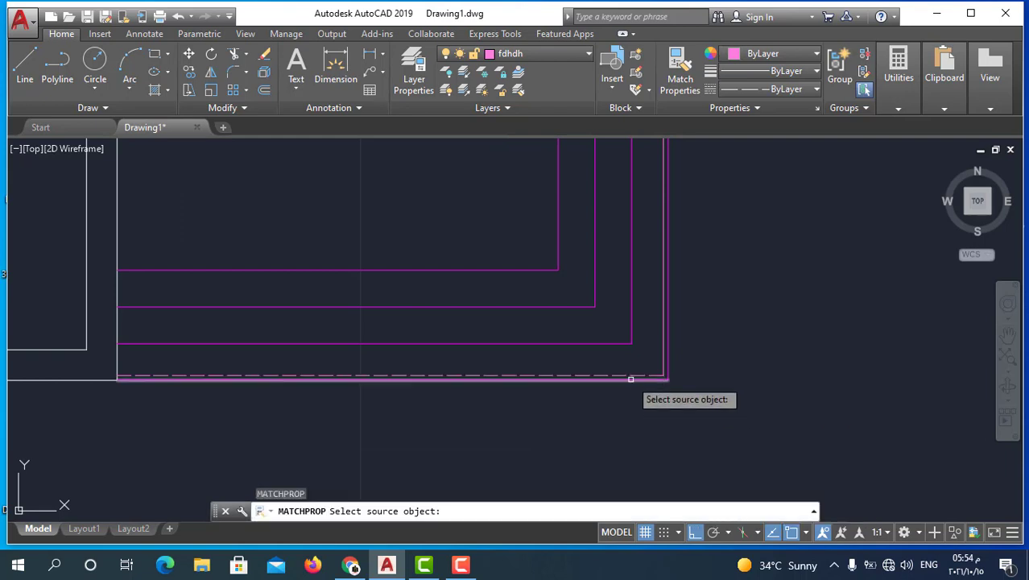
pyautogui.click(632, 376)
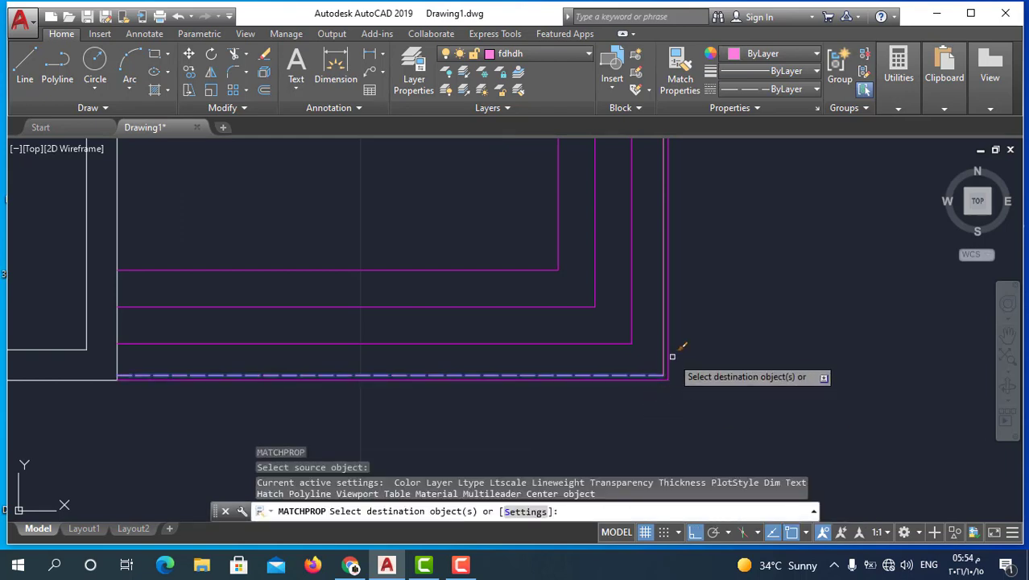
pyautogui.click(662, 350)
pyautogui.press('Escape')
pyautogui.scroll(-2, 689, 408)
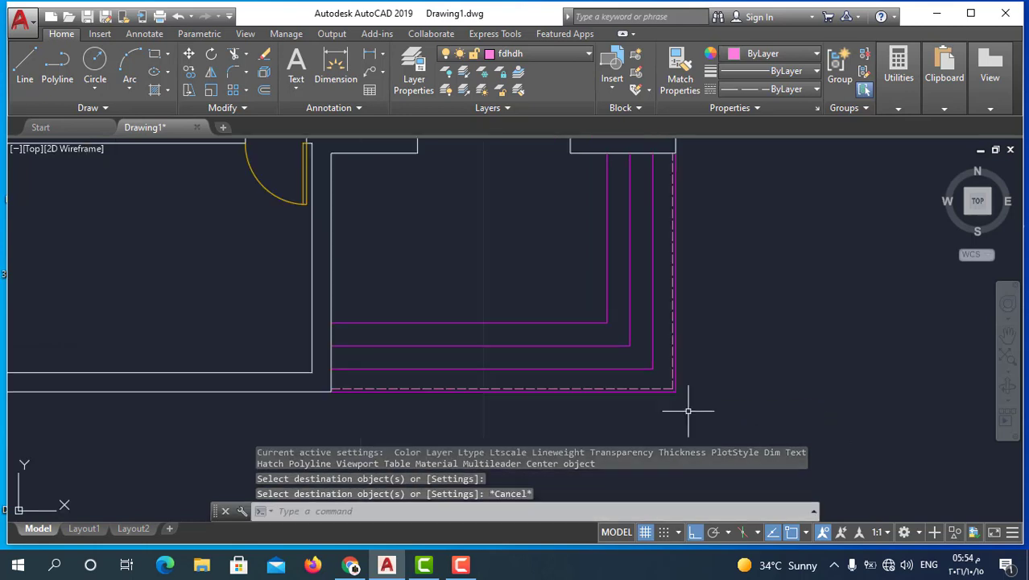
pyautogui.scroll(-2, 677, 381)
pyautogui.scroll(4, 699, 321)
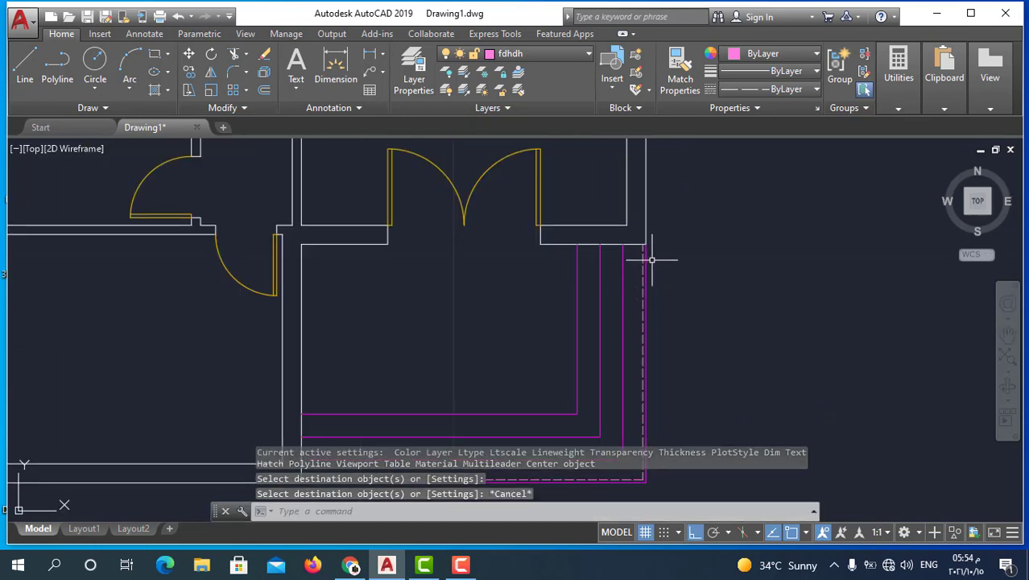
pyautogui.scroll(-3, 659, 278)
pyautogui.press('Escape')
pyautogui.scroll(5, 632, 378)
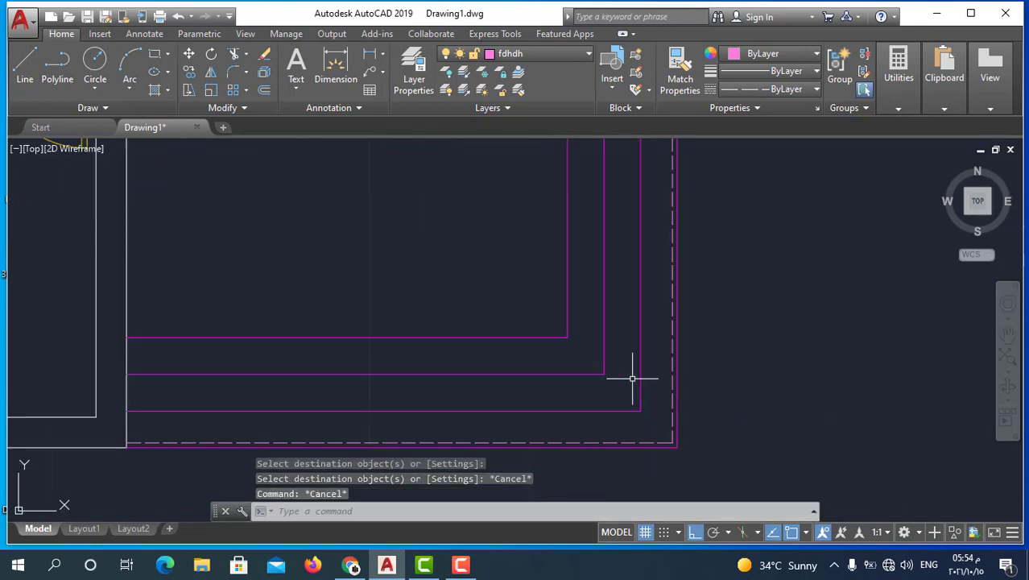
pyautogui.scroll(-2, 611, 400)
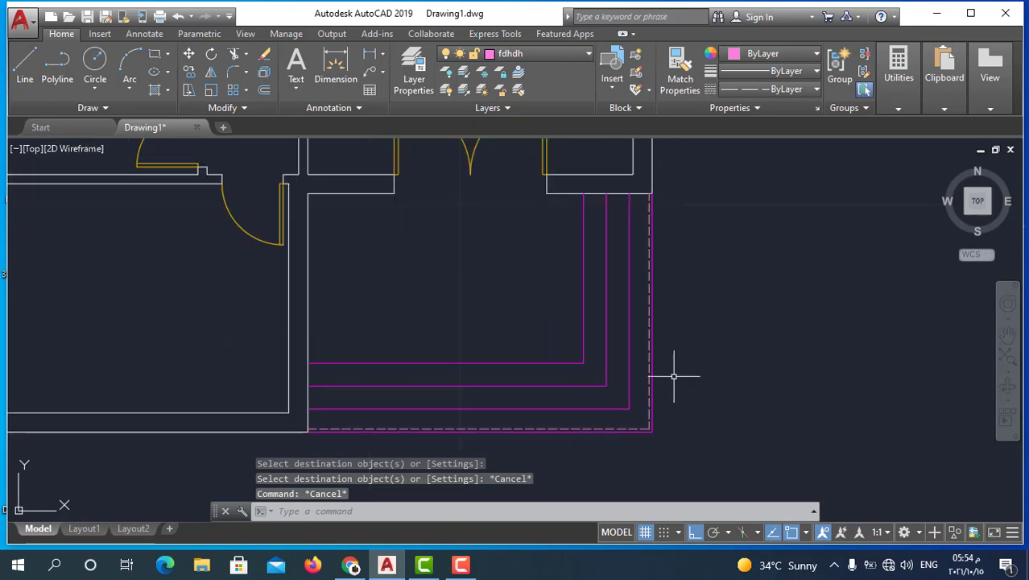
pyautogui.press('Escape')
pyautogui.write('o')
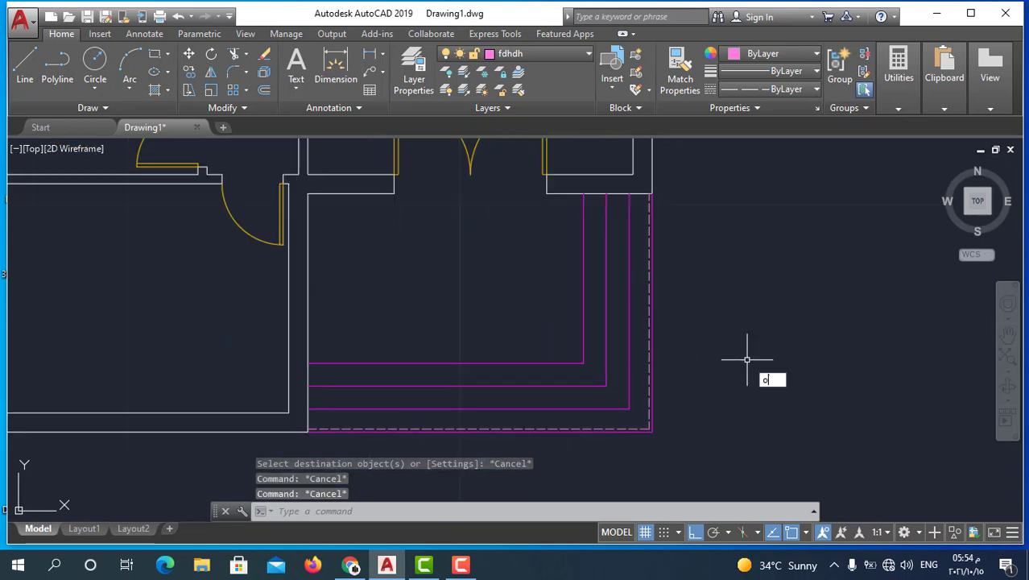
# Offset the bottom and next nested magenta lines 0.04 inward to create their twins.
pyautogui.press('Return')
pyautogui.write('.04')
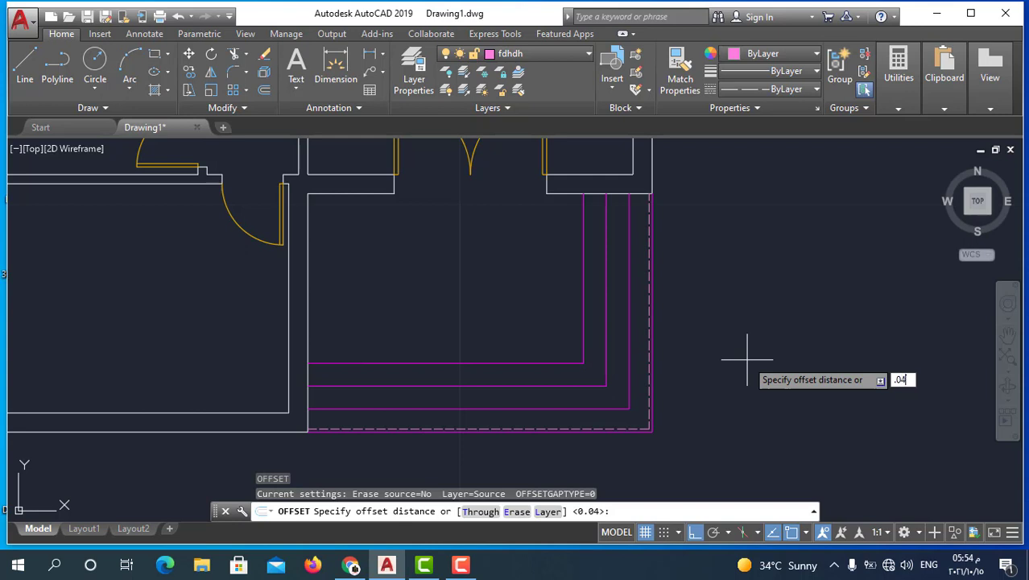
pyautogui.press('Return')
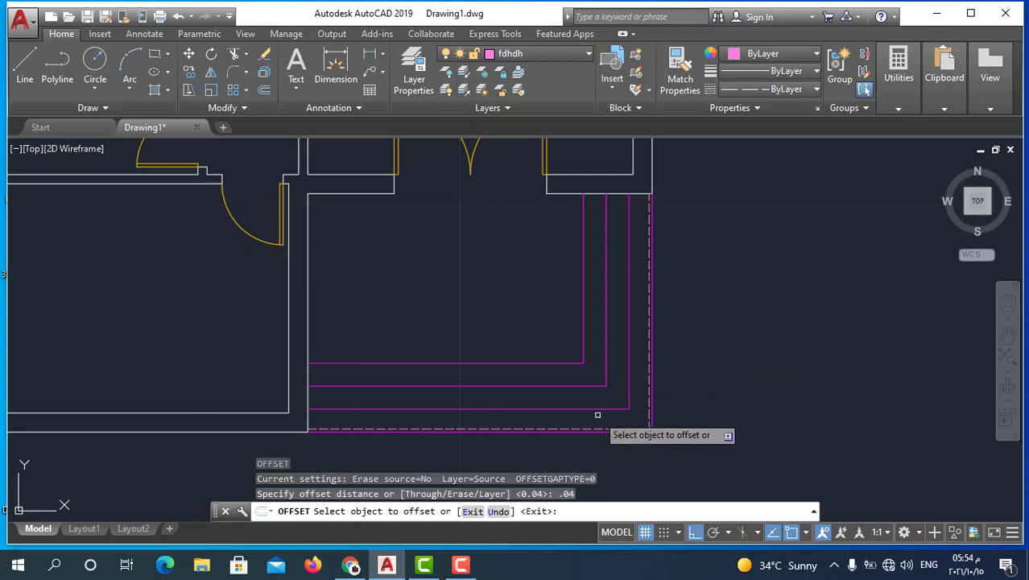
pyautogui.click(605, 408)
pyautogui.click(626, 389)
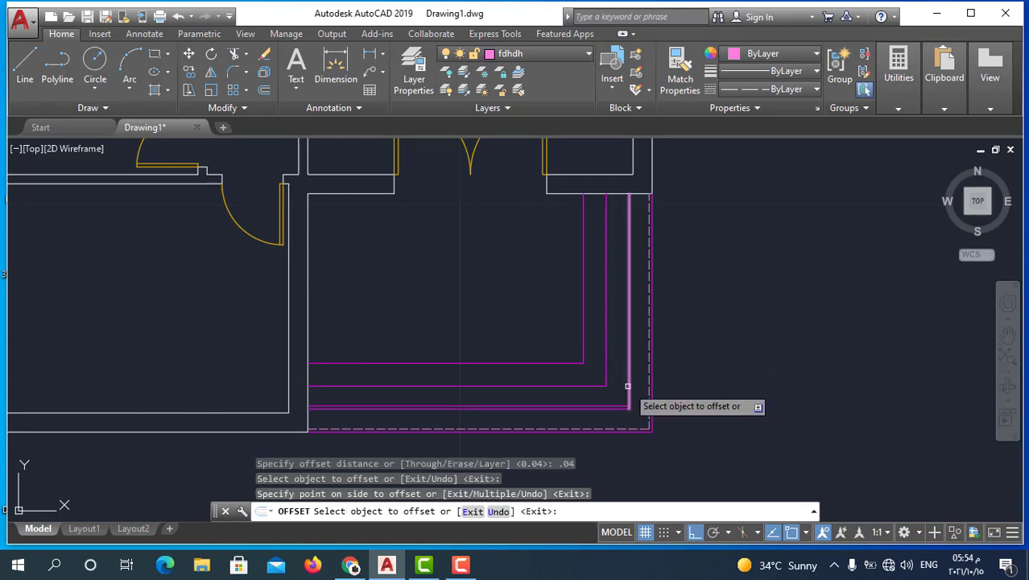
pyautogui.click(629, 384)
pyautogui.click(604, 378)
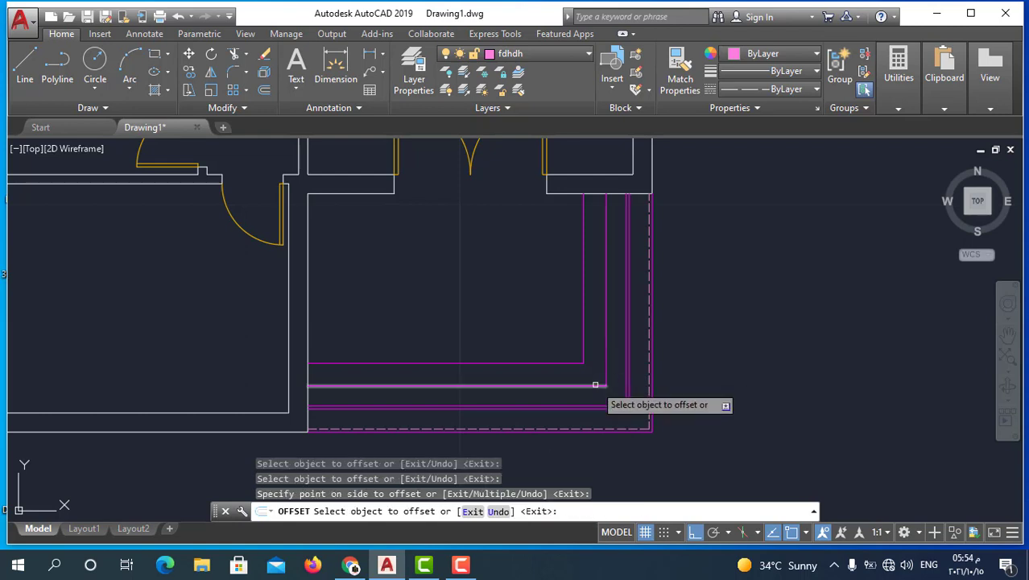
pyautogui.click(593, 385)
pyautogui.click(600, 364)
pyautogui.click(602, 359)
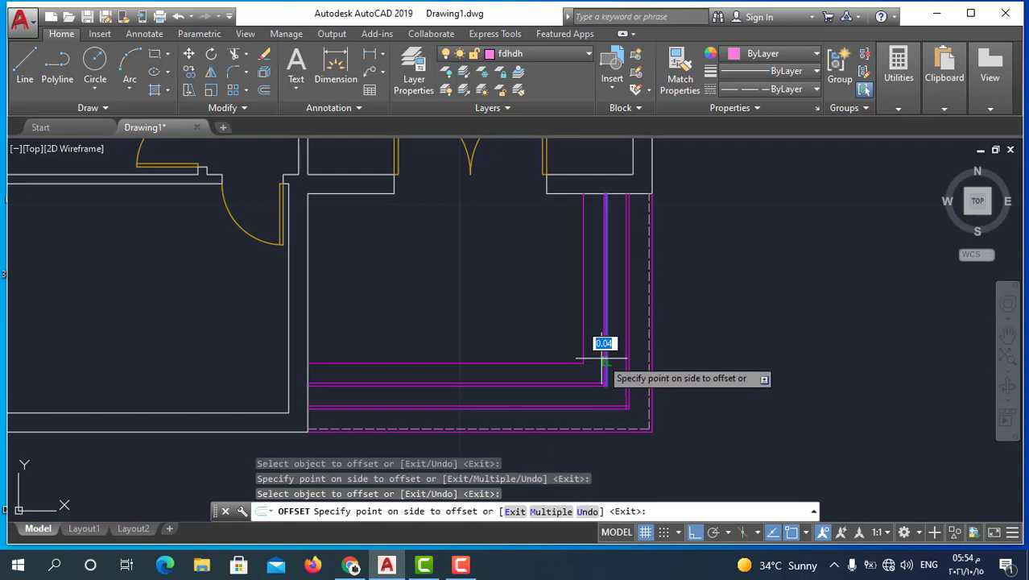
pyautogui.click(597, 355)
# Undo the misplaced copy and offset the remaining vertical and innermost lines 0.04 inward.
pyautogui.hotkey('ctrl', 'z')
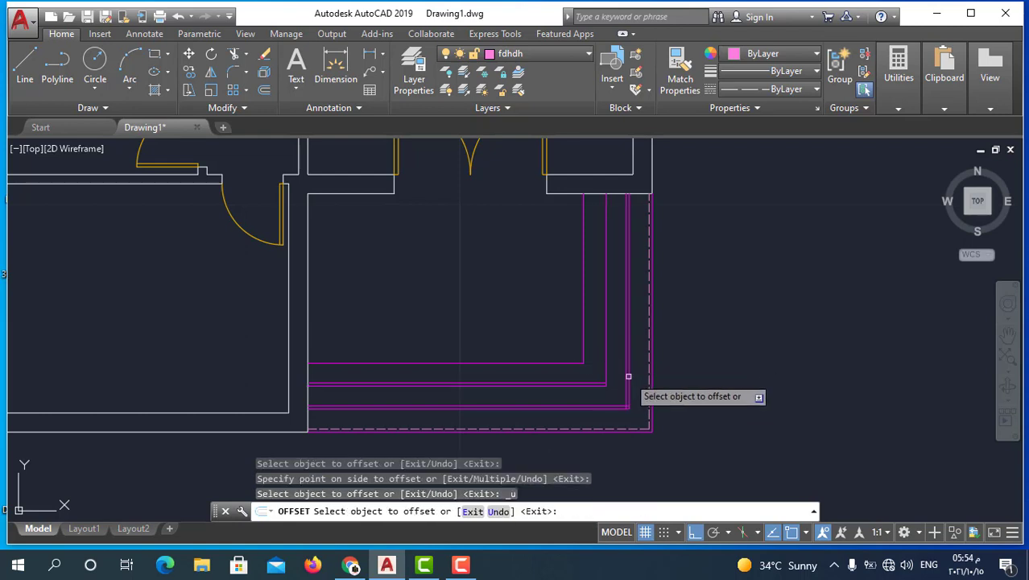
pyautogui.click(607, 367)
pyautogui.click(592, 354)
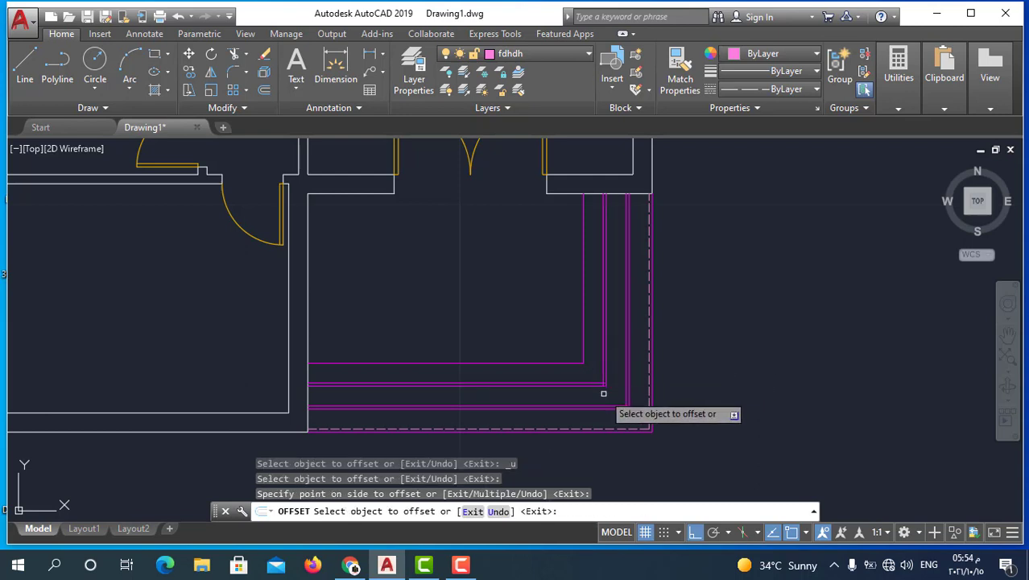
pyautogui.click(570, 365)
pyautogui.click(555, 336)
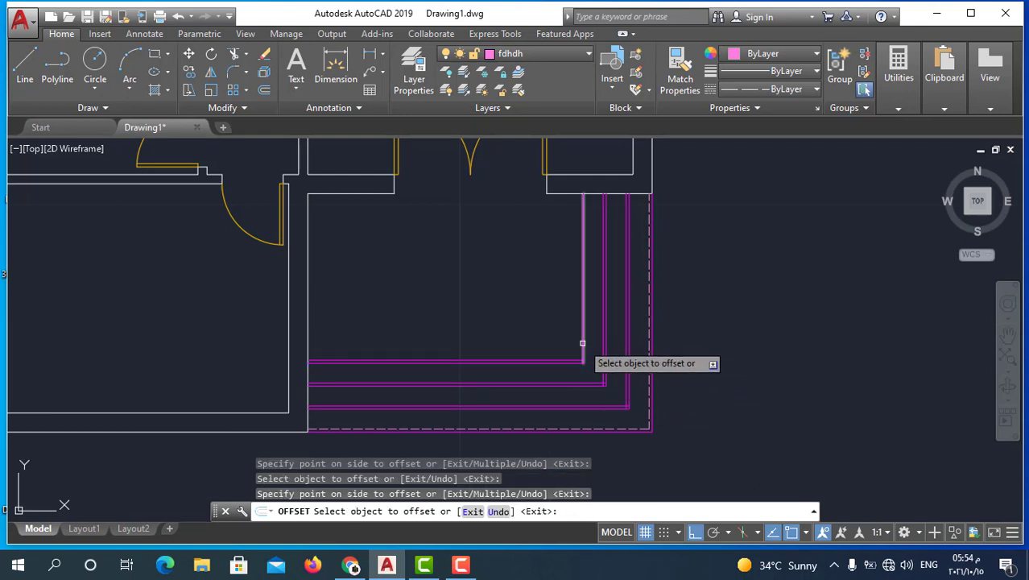
pyautogui.click(581, 339)
pyautogui.click(556, 332)
pyautogui.press('Escape')
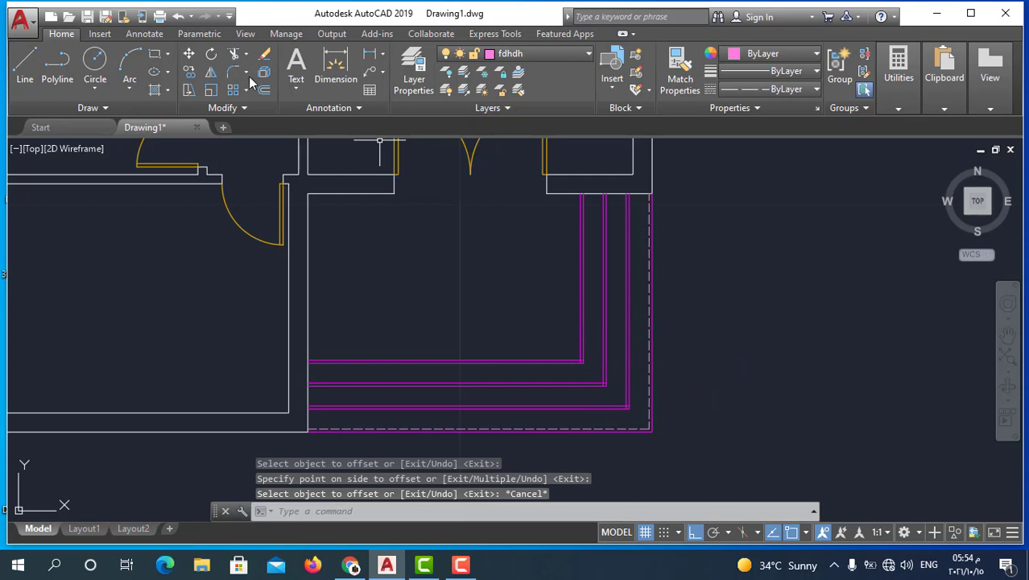
# Fillet the new 0.04 twin lines into clean corners.
pyautogui.scroll(4, 574, 423)
pyautogui.click(653, 380)
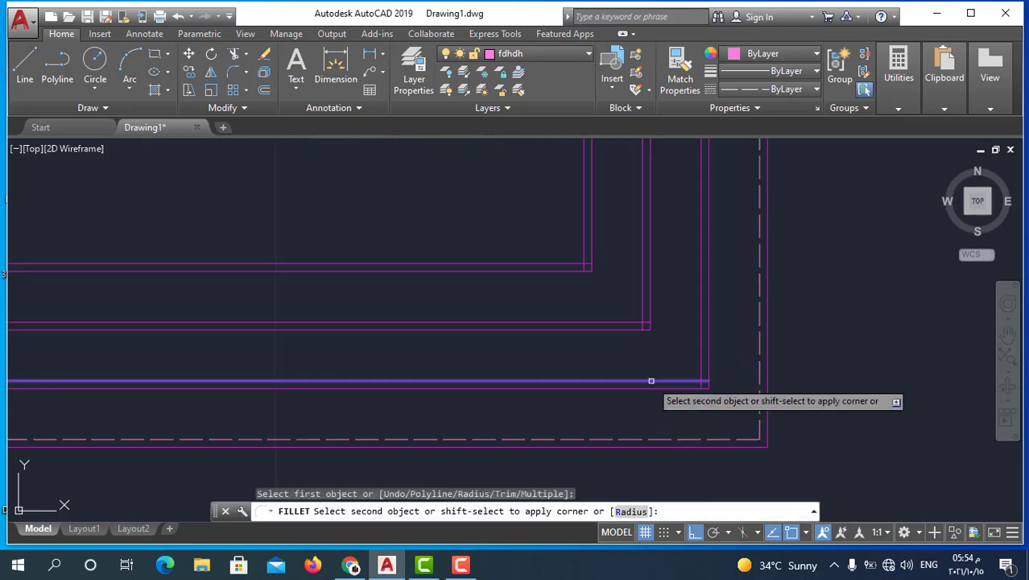
pyautogui.click(700, 362)
pyautogui.press('Return')
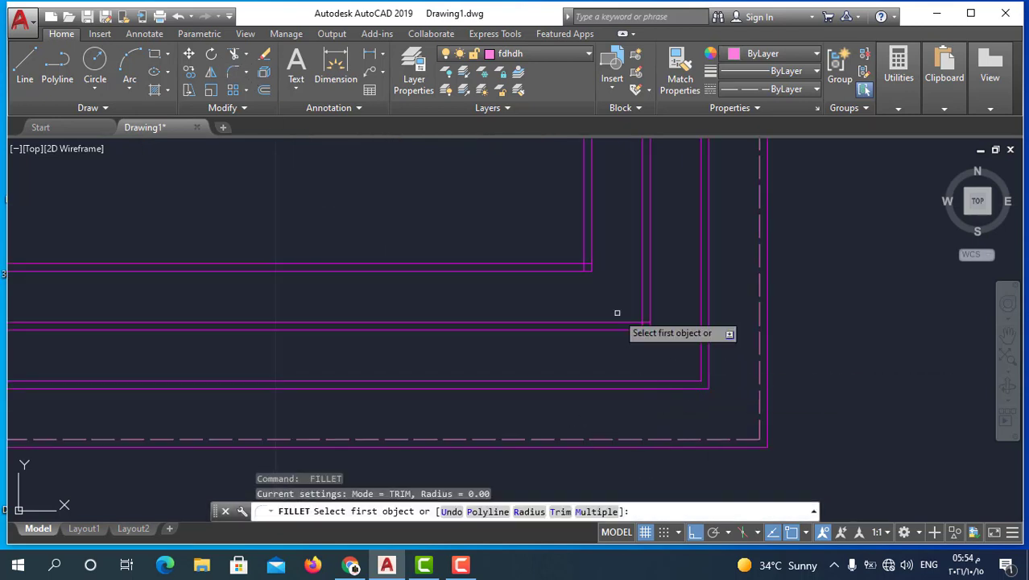
pyautogui.click(619, 321)
pyautogui.click(642, 306)
pyautogui.press('Return')
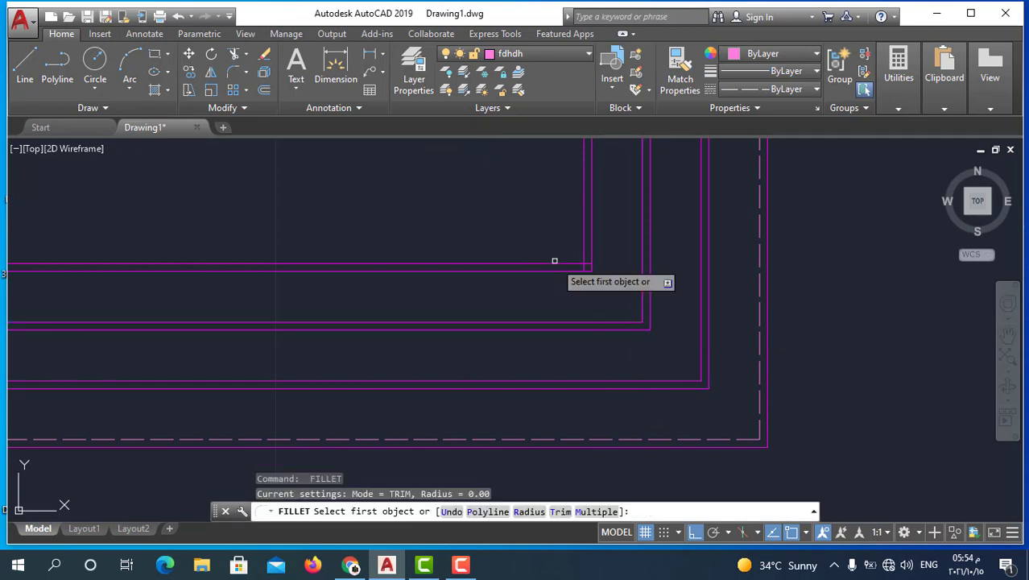
pyautogui.click(556, 262)
pyautogui.scroll(-2, 620, 420)
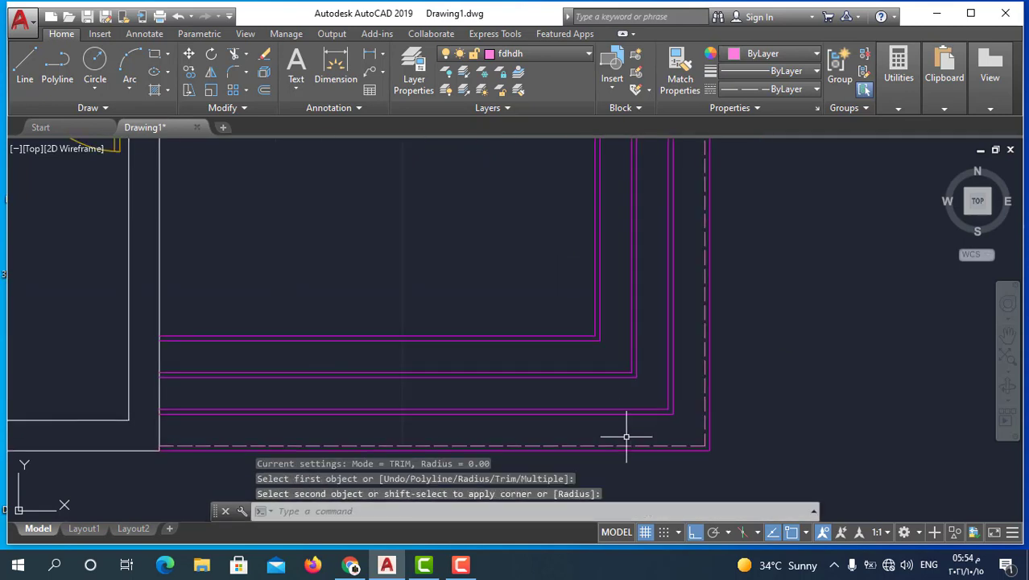
pyautogui.press('Escape')
pyautogui.scroll(-3, 649, 398)
pyautogui.scroll(5, 649, 398)
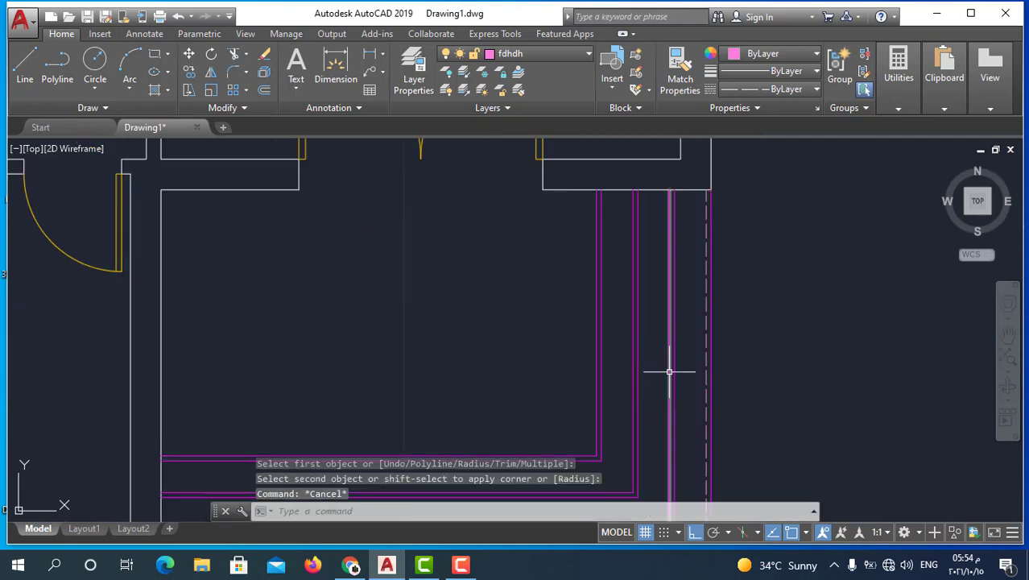
pyautogui.scroll(1, 670, 319)
pyautogui.scroll(2, 665, 321)
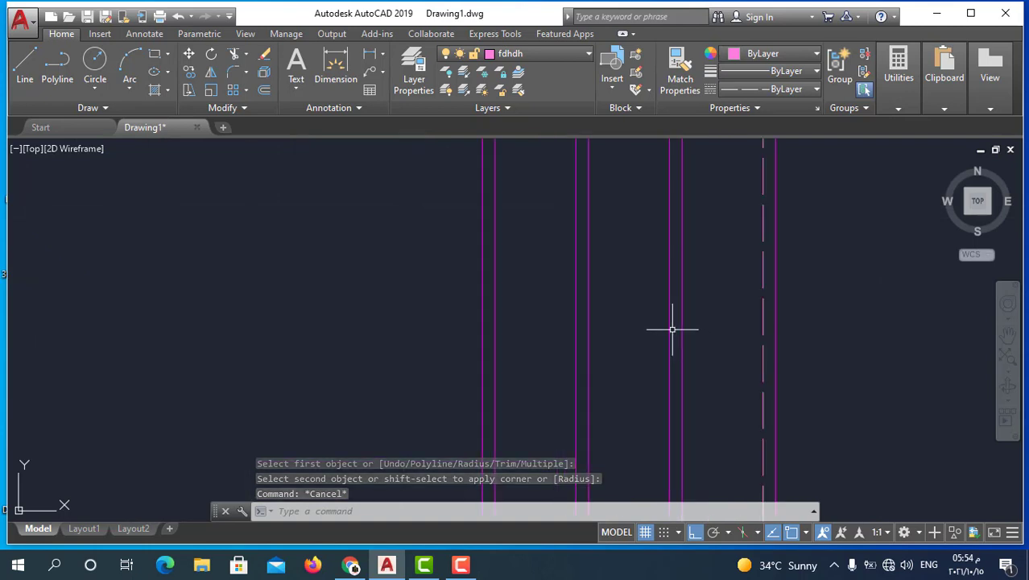
# Select the inner vertical and horizontal magenta lines at the lower-right corner.
pyautogui.click(670, 410)
pyautogui.click(575, 320)
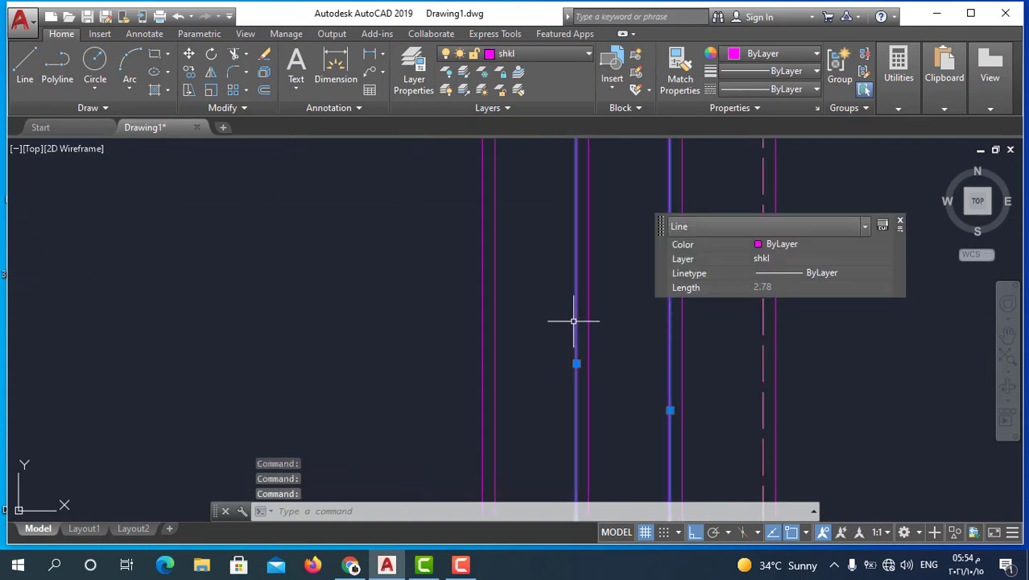
pyautogui.scroll(-3, 592, 303)
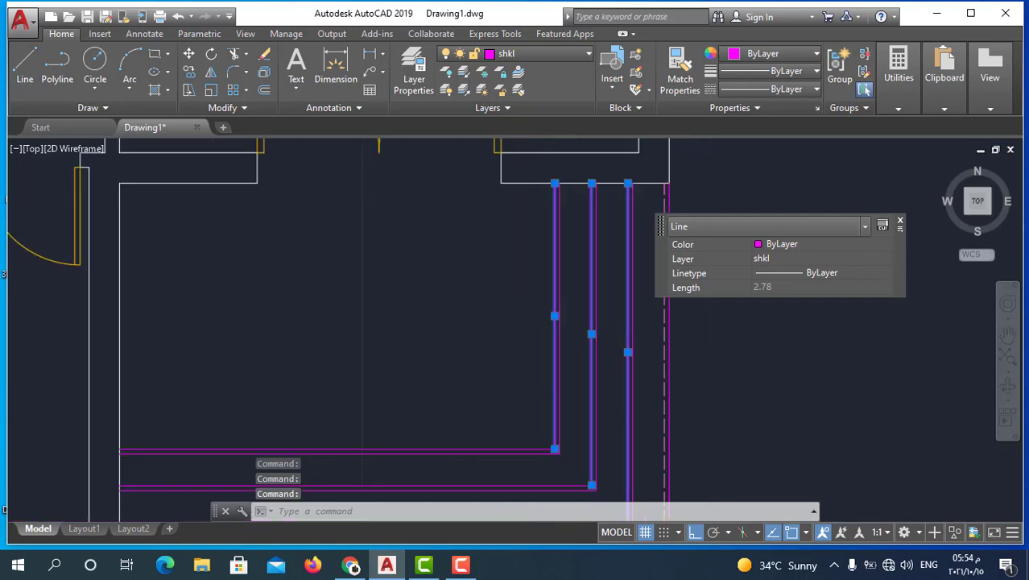
pyautogui.scroll(4, 574, 449)
pyautogui.click(574, 448)
pyautogui.click(564, 422)
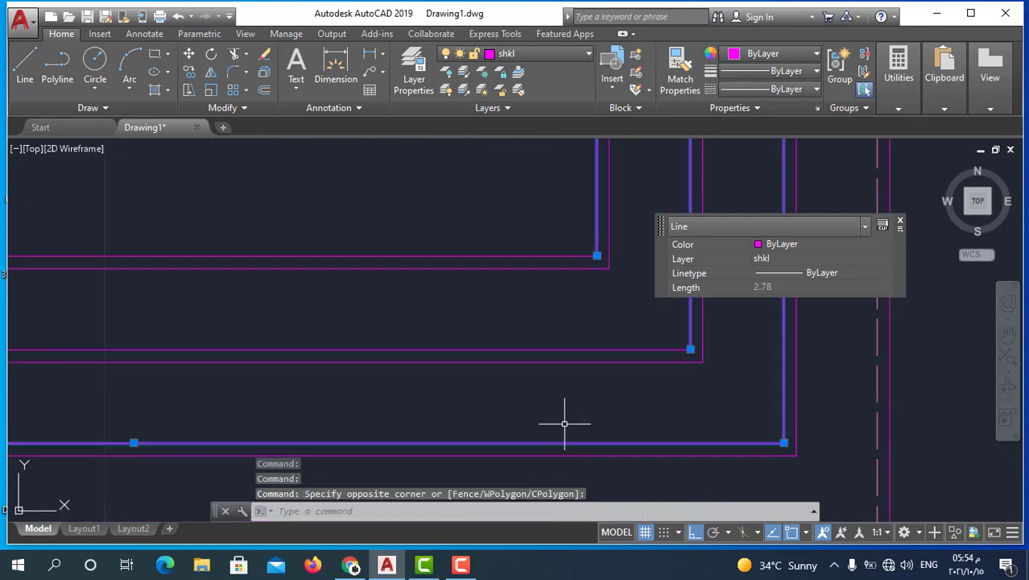
pyautogui.click(596, 353)
pyautogui.click(563, 280)
pyautogui.click(562, 259)
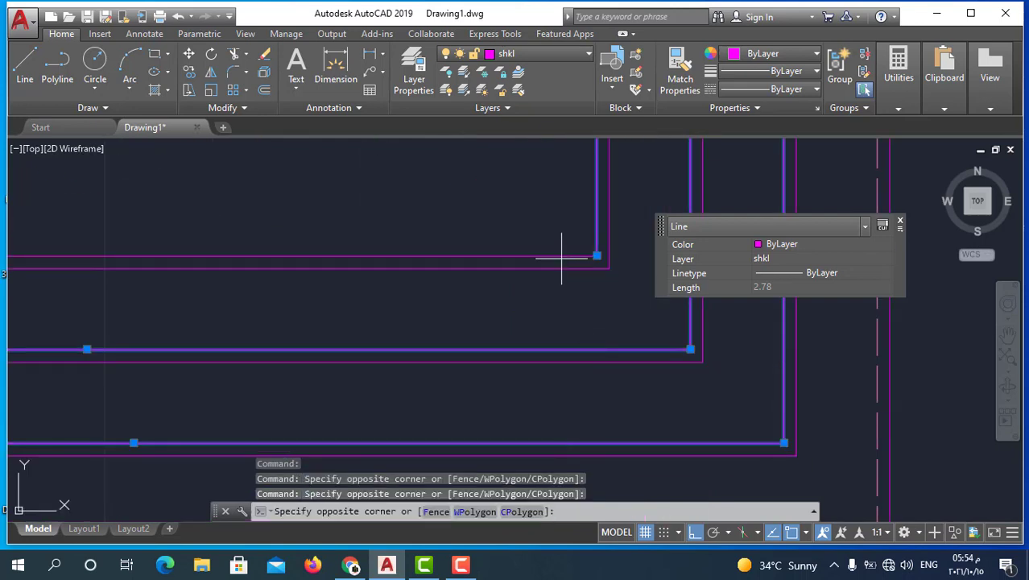
pyautogui.click(550, 232)
# Move the selected lines onto layer fdhdh and clear the selection.
pyautogui.click(536, 54)
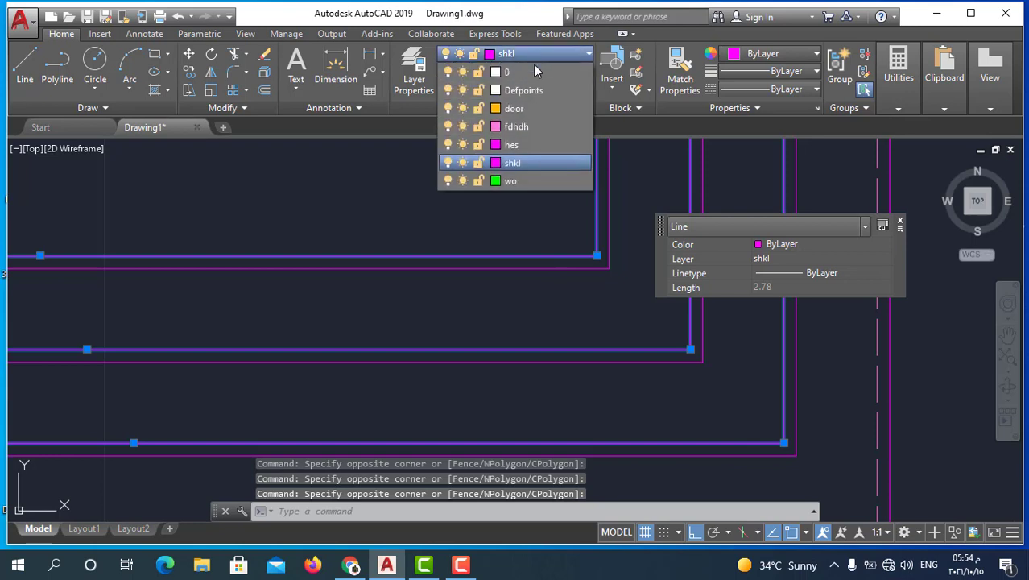
pyautogui.click(518, 129)
pyautogui.scroll(-2, 654, 432)
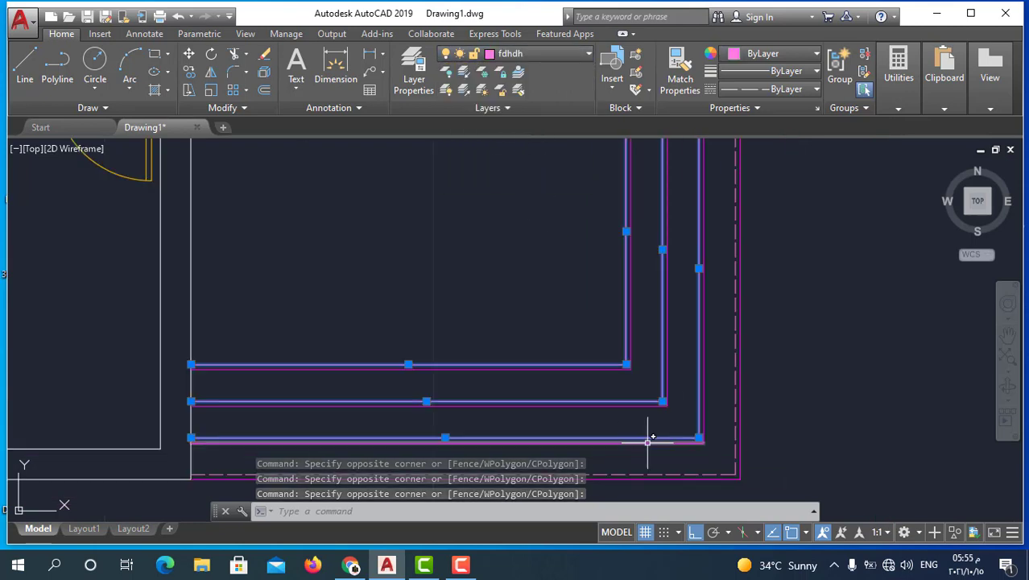
pyautogui.press('Escape')
pyautogui.scroll(1, 617, 326)
pyautogui.scroll(2, 626, 389)
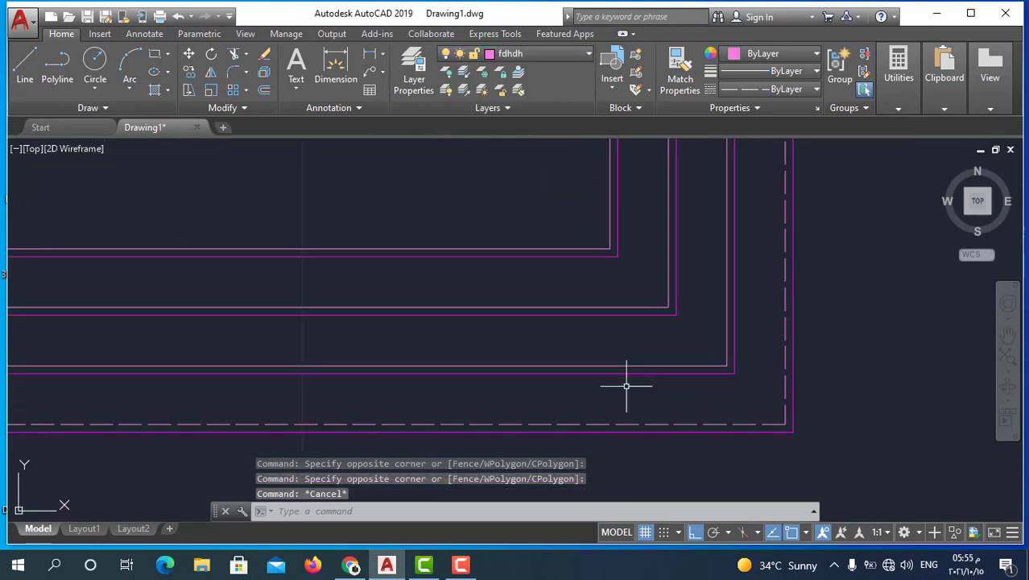
pyautogui.scroll(-1, 630, 390)
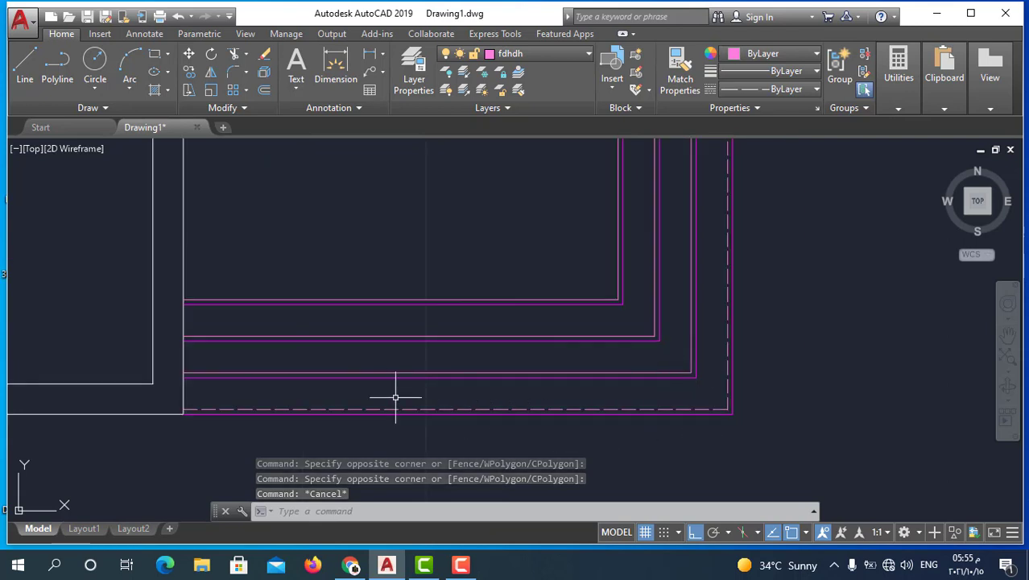
# Use MATCHPROP to copy the dashed line's style onto the two lowest inner magenta lines.
pyautogui.write('ma')
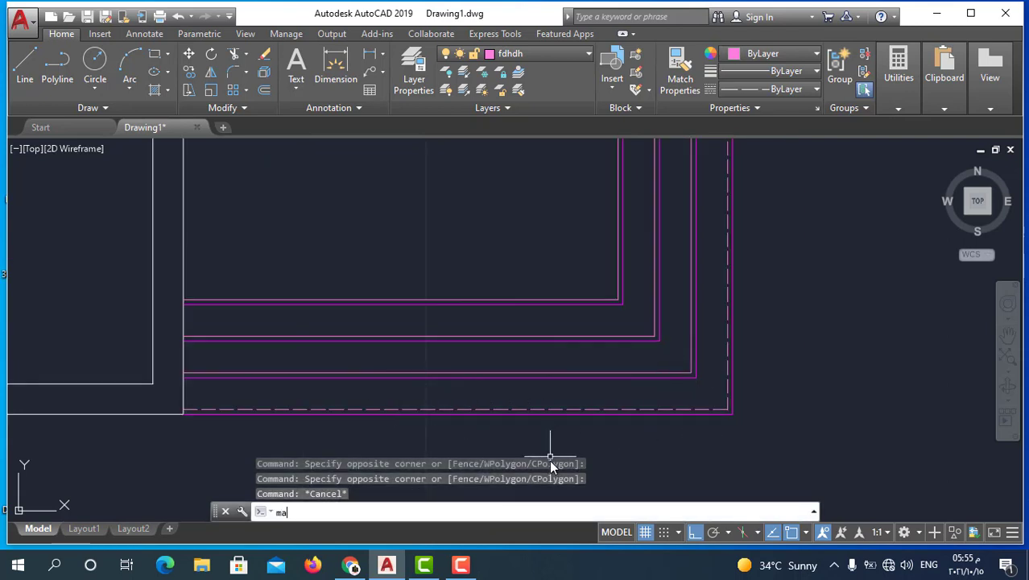
pyautogui.press('Return')
pyautogui.scroll(2, 573, 411)
pyautogui.click(578, 405)
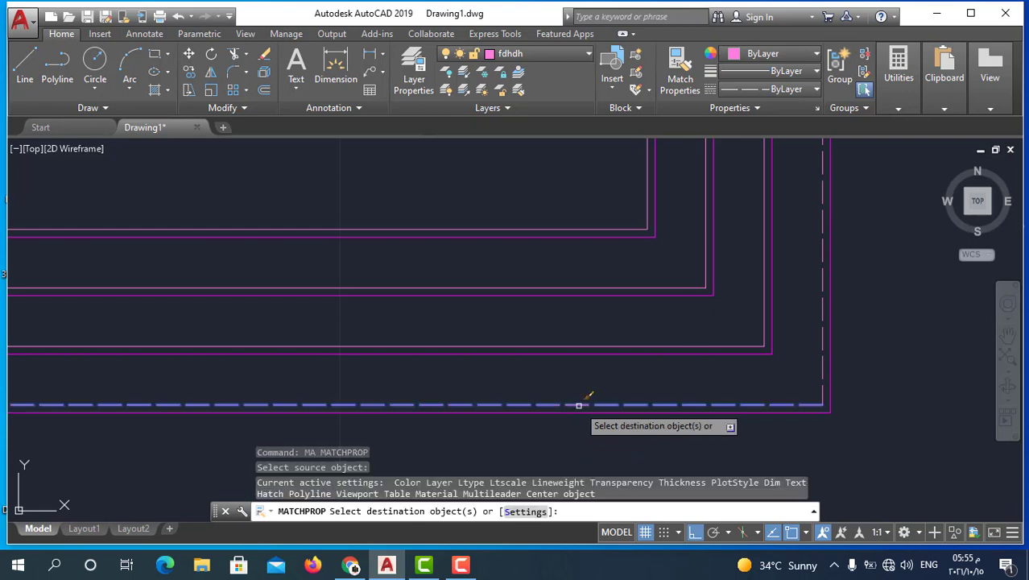
pyautogui.click(593, 347)
pyautogui.click(588, 287)
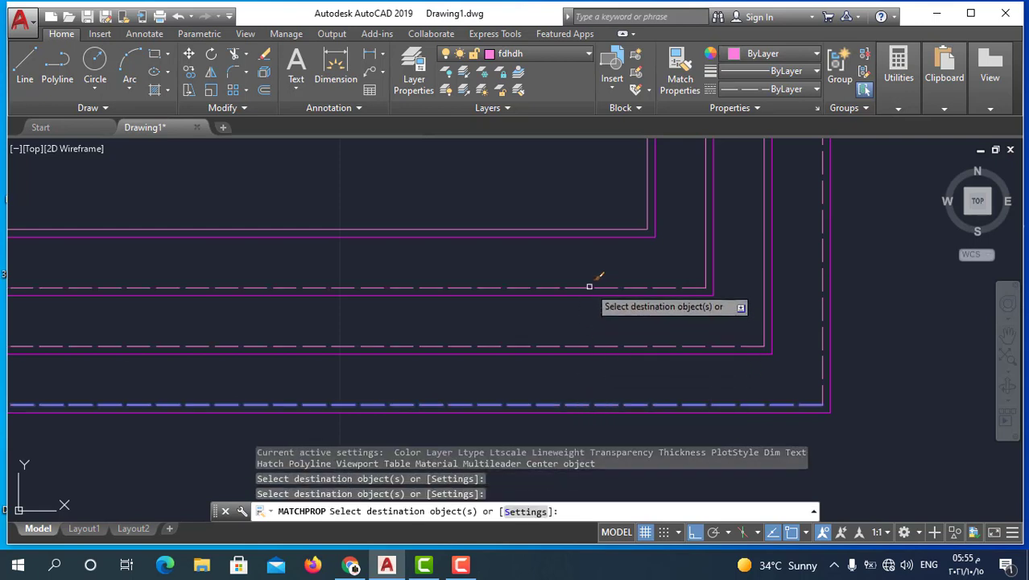
# Make the upper magenta line and a vertical magenta line dashed as well.
pyautogui.click(592, 223)
pyautogui.click(567, 240)
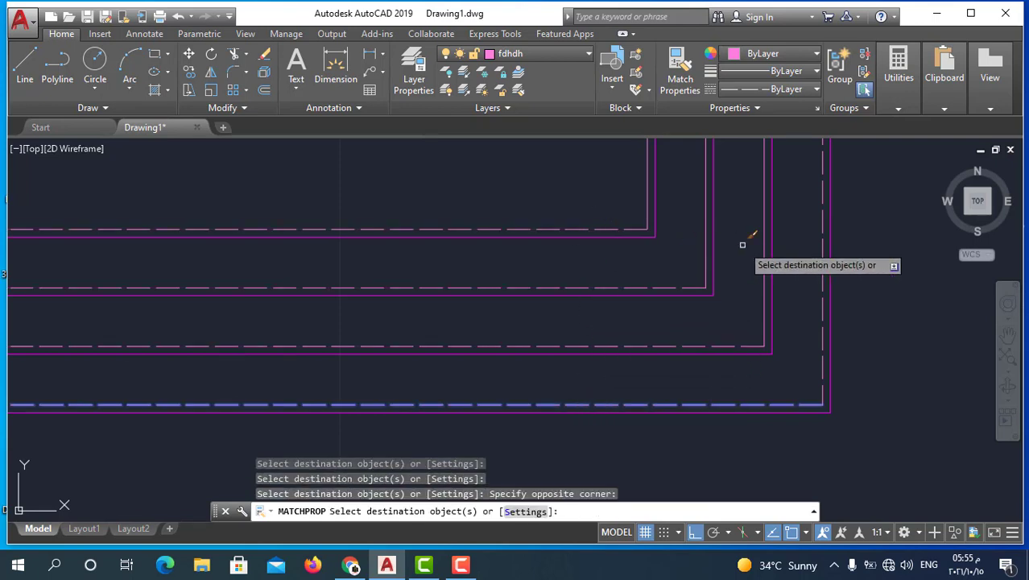
pyautogui.click(705, 244)
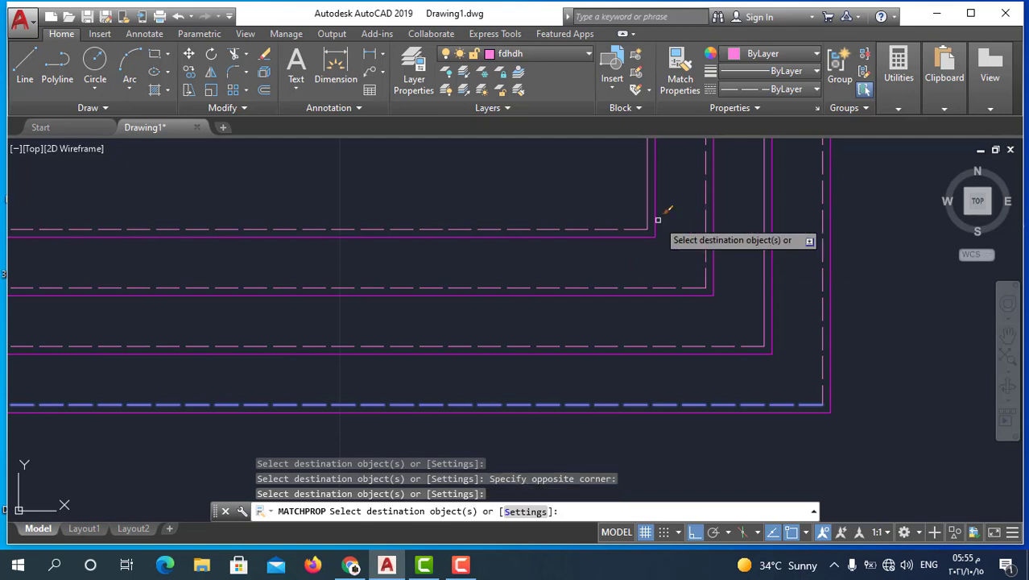
pyautogui.click(769, 273)
pyautogui.scroll(-2, 665, 444)
pyautogui.scroll(-2, 657, 379)
pyautogui.scroll(2, 640, 370)
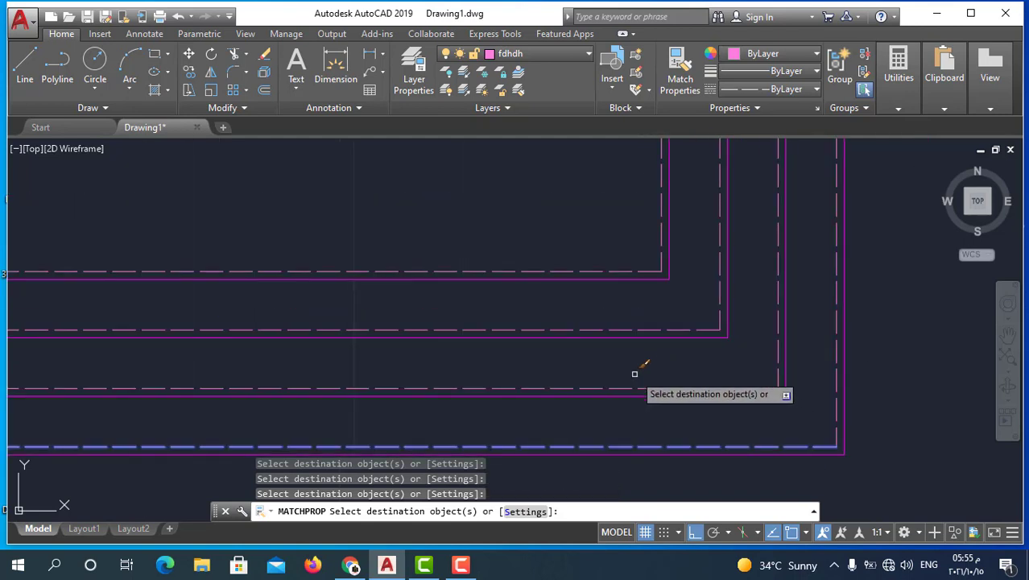
pyautogui.scroll(-2, 638, 375)
pyautogui.press('Escape')
pyautogui.scroll(-3, 676, 393)
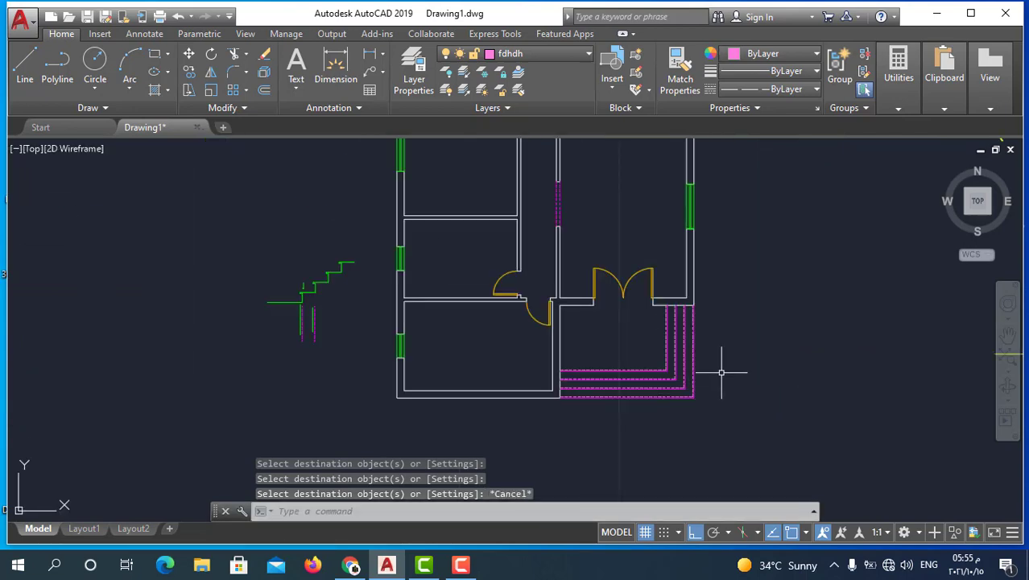
# Draw a vertical line from below the walls up across the magenta lines.
pyautogui.scroll(4, 722, 372)
pyautogui.scroll(-2, 730, 340)
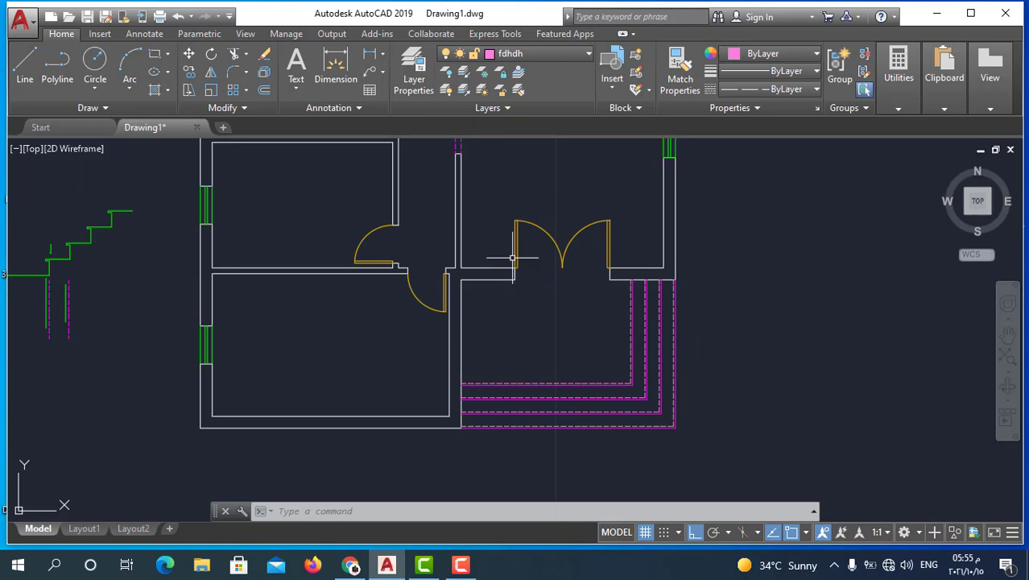
pyautogui.click(25, 66)
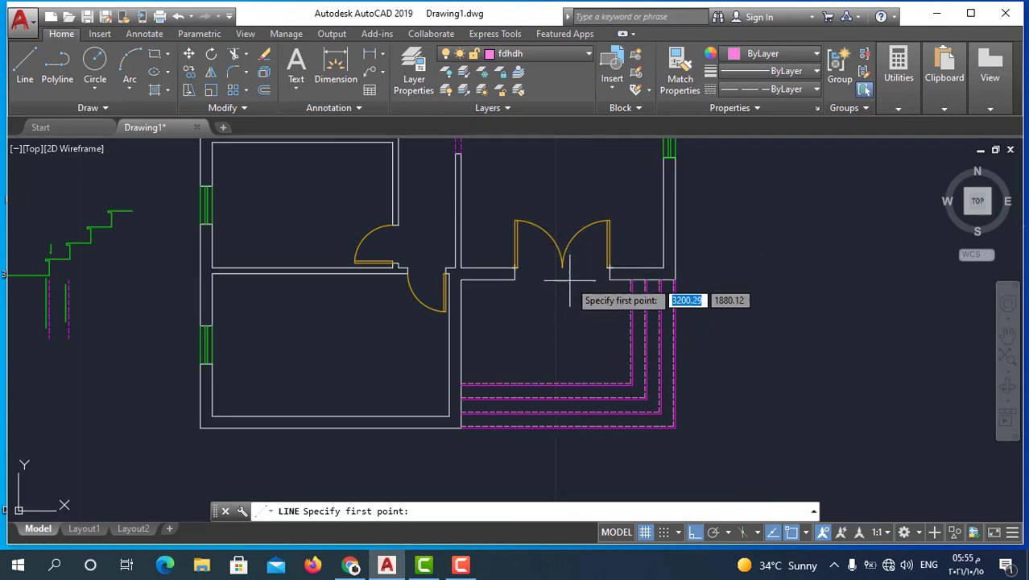
pyautogui.scroll(4, 558, 443)
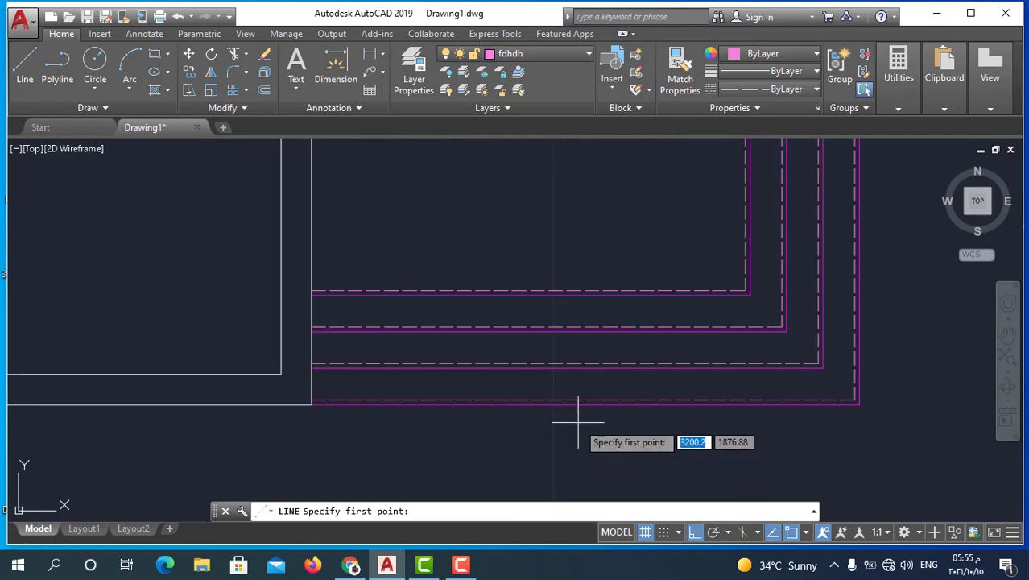
pyautogui.click(578, 420)
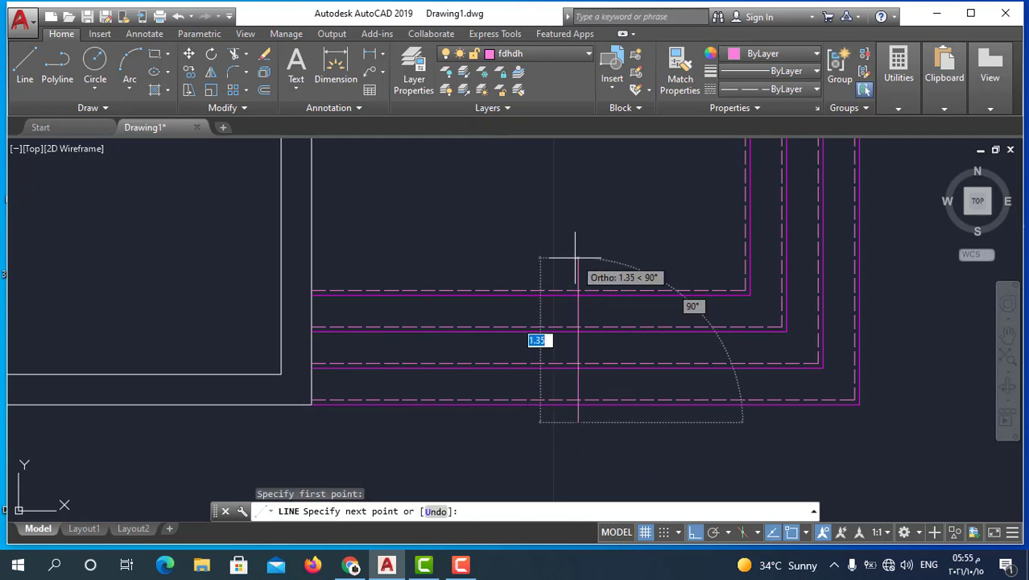
pyautogui.click(576, 244)
pyautogui.press('Escape')
pyautogui.scroll(-6, 687, 414)
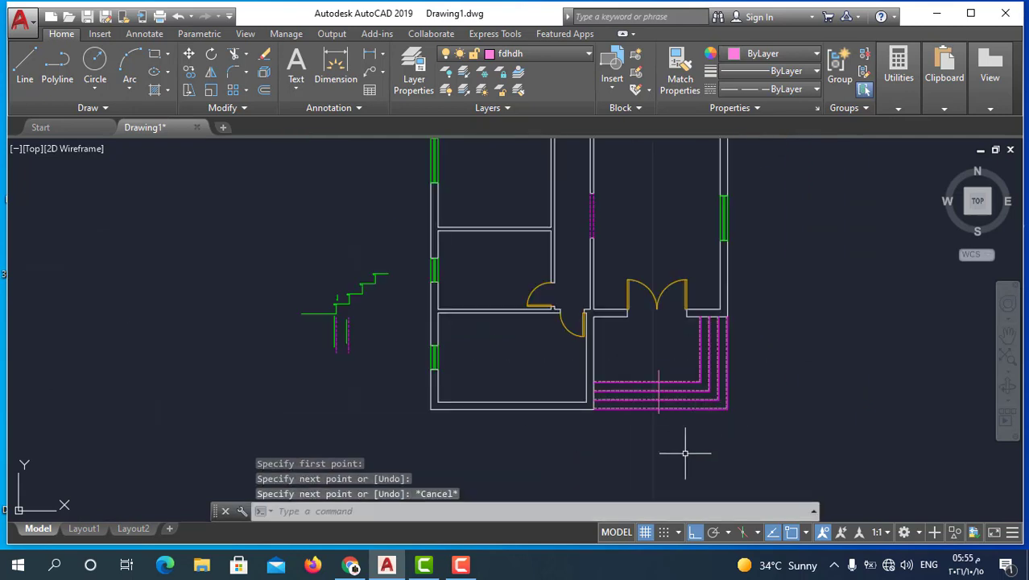
pyautogui.scroll(2, 672, 421)
# Draw a short vertical line below the magenta walls.
pyautogui.click(25, 68)
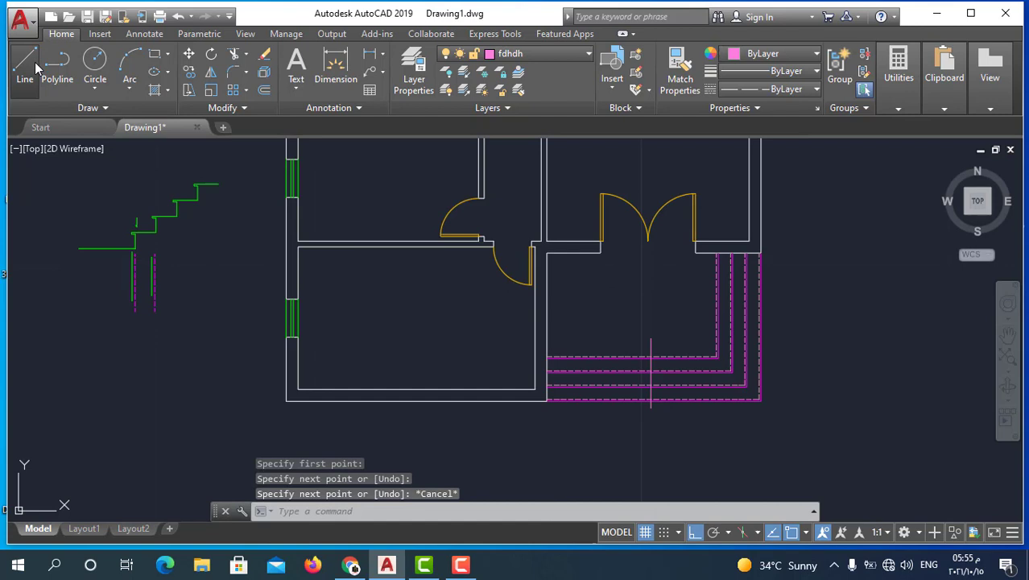
pyautogui.scroll(4, 748, 445)
pyautogui.scroll(-1, 636, 403)
pyautogui.click(758, 459)
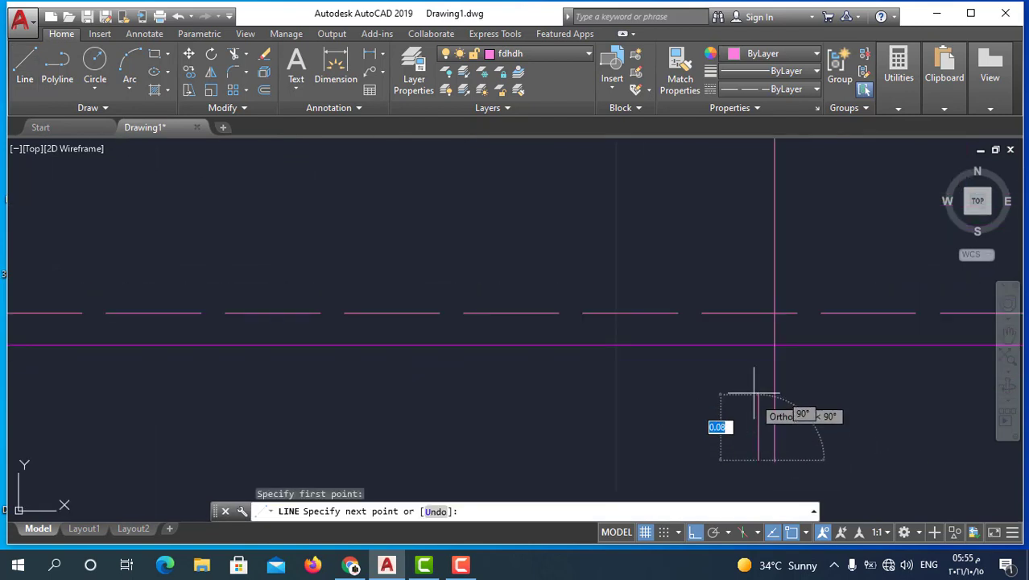
pyautogui.click(758, 384)
pyautogui.press('Escape')
# Mirror the short vertical line to make a close parallel pair, keeping the original.
pyautogui.click(757, 395)
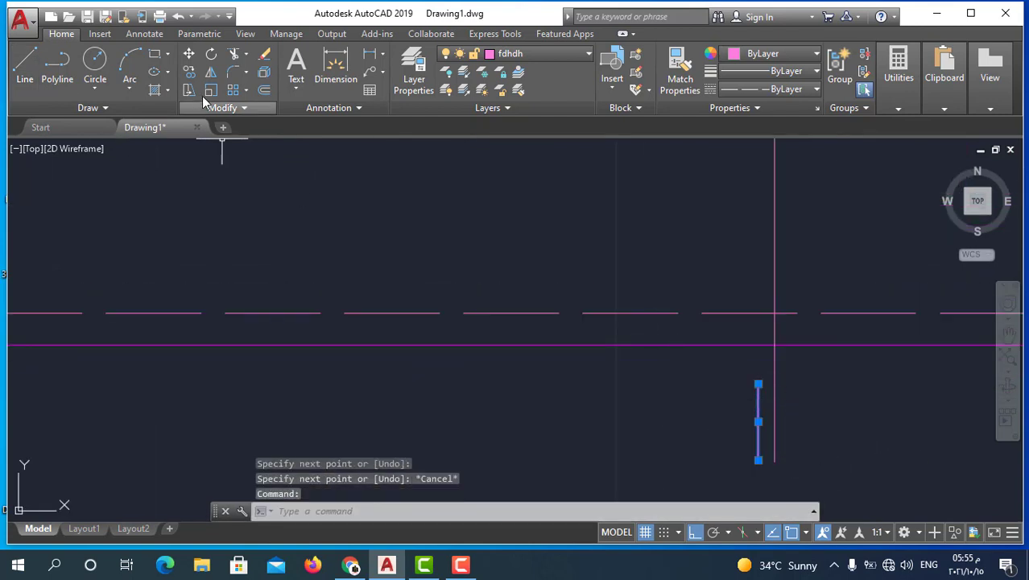
pyautogui.click(212, 73)
pyautogui.scroll(-1, 817, 399)
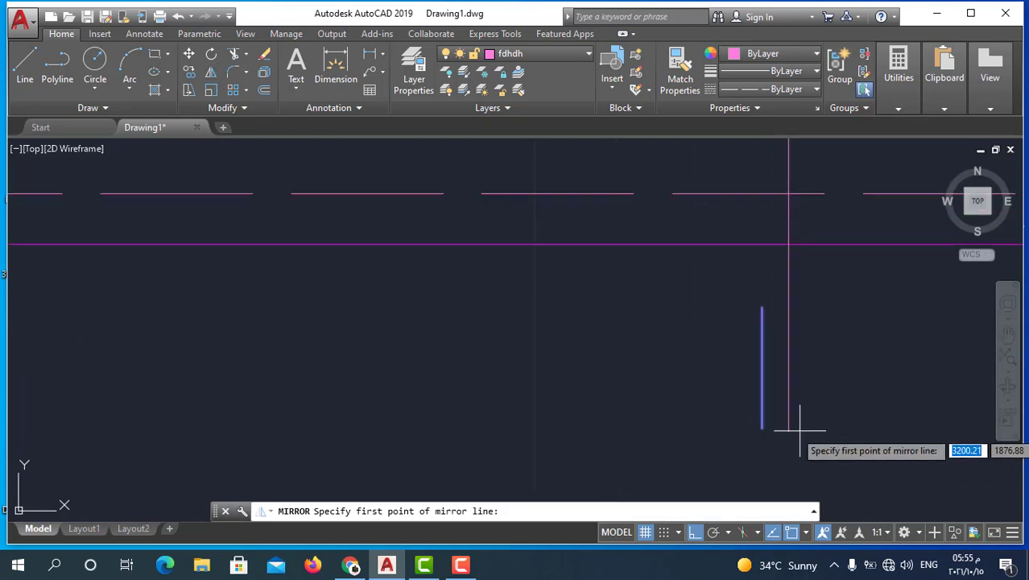
pyautogui.scroll(3, 797, 423)
pyautogui.click(789, 430)
pyautogui.click(803, 475)
pyautogui.press('Return')
pyautogui.scroll(-1, 657, 396)
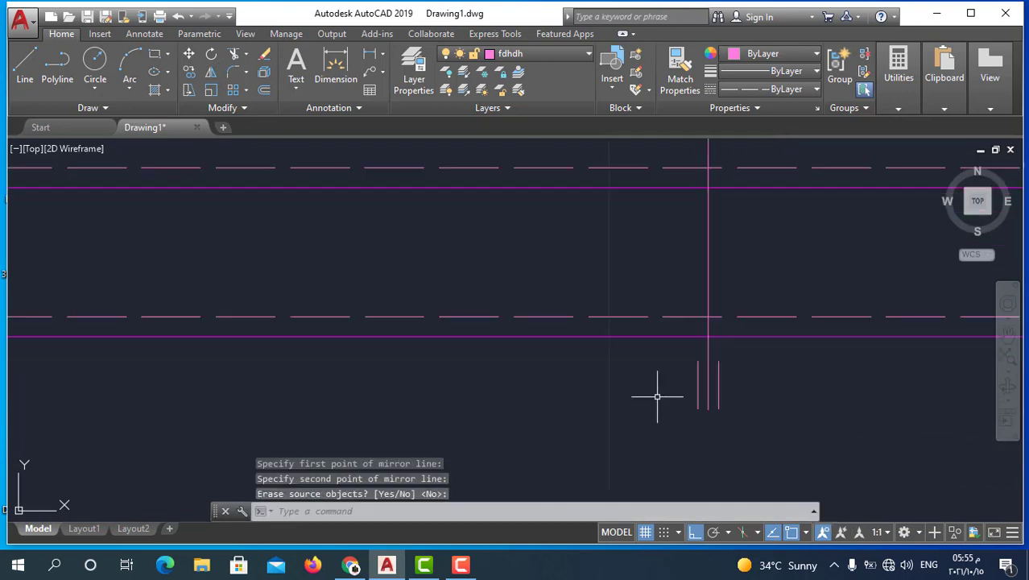
pyautogui.scroll(-3, 603, 426)
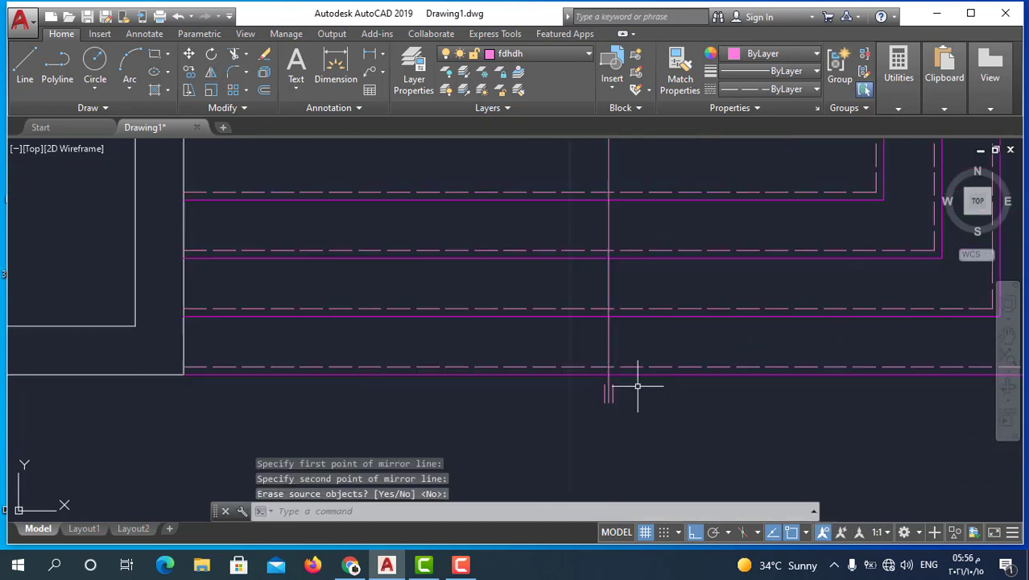
pyautogui.scroll(1, 636, 379)
pyautogui.scroll(-1, 665, 402)
pyautogui.scroll(3, 636, 415)
pyautogui.scroll(2, 641, 362)
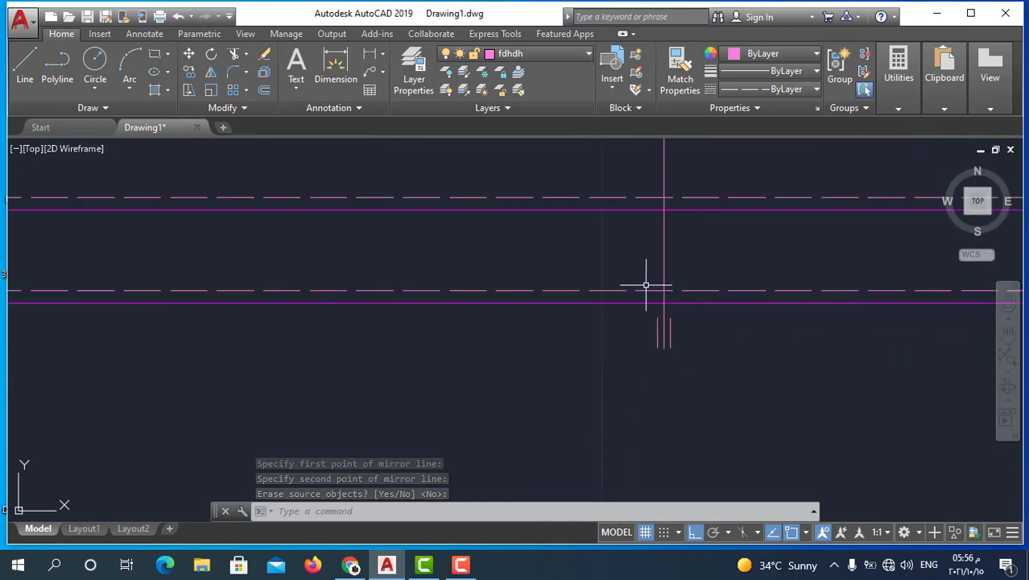
pyautogui.scroll(-2, 616, 371)
pyautogui.scroll(-2, 615, 386)
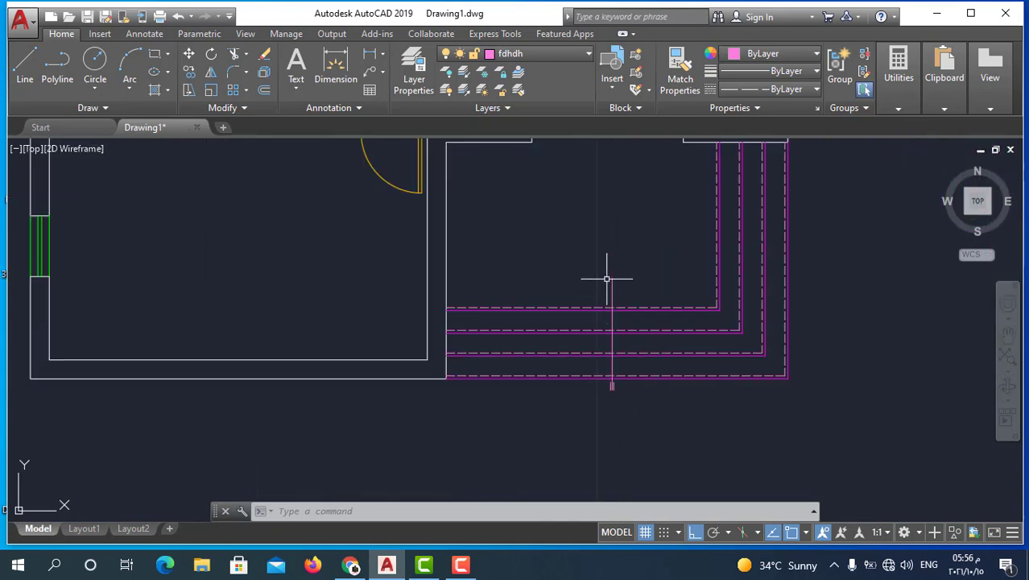
# Draw a slanted stroke down from near the top of the vertical line.
pyautogui.click(25, 65)
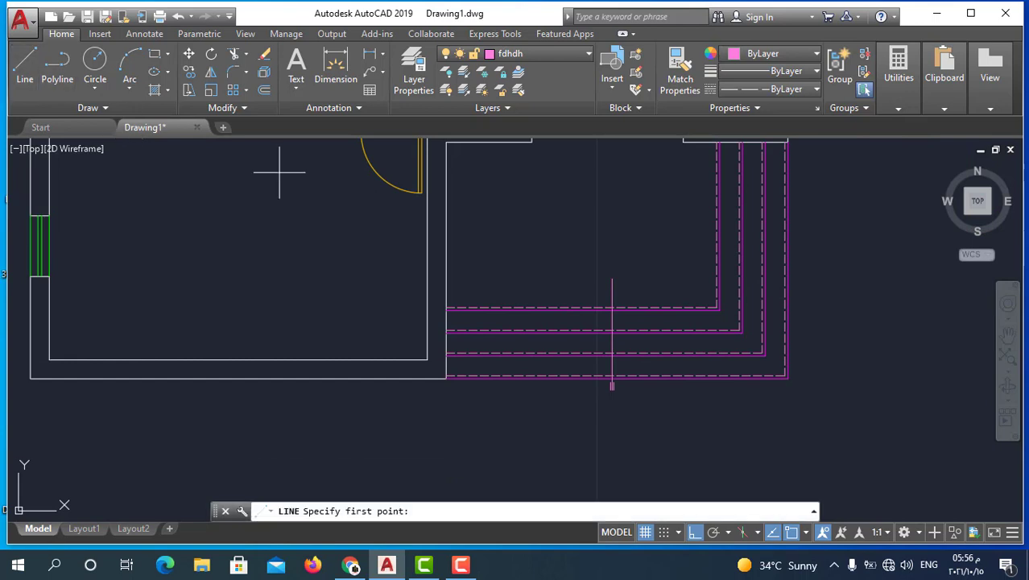
pyautogui.scroll(2, 612, 295)
pyautogui.click(612, 266)
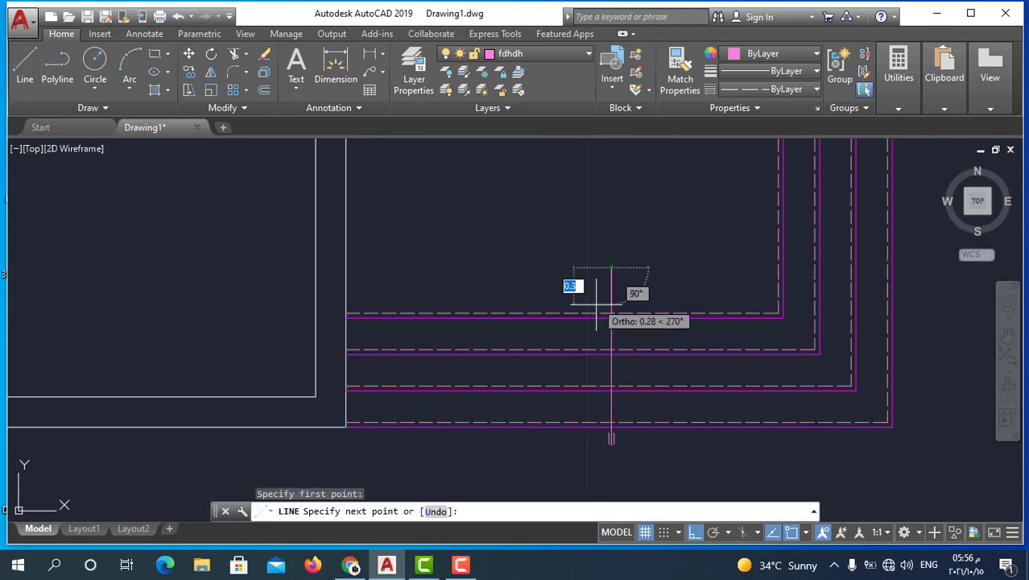
pyautogui.scroll(2, 596, 303)
pyautogui.click(593, 316)
pyautogui.press('Escape')
# Mirror the slanted stroke across the vertical shaft to complete the arrowhead.
pyautogui.click(618, 269)
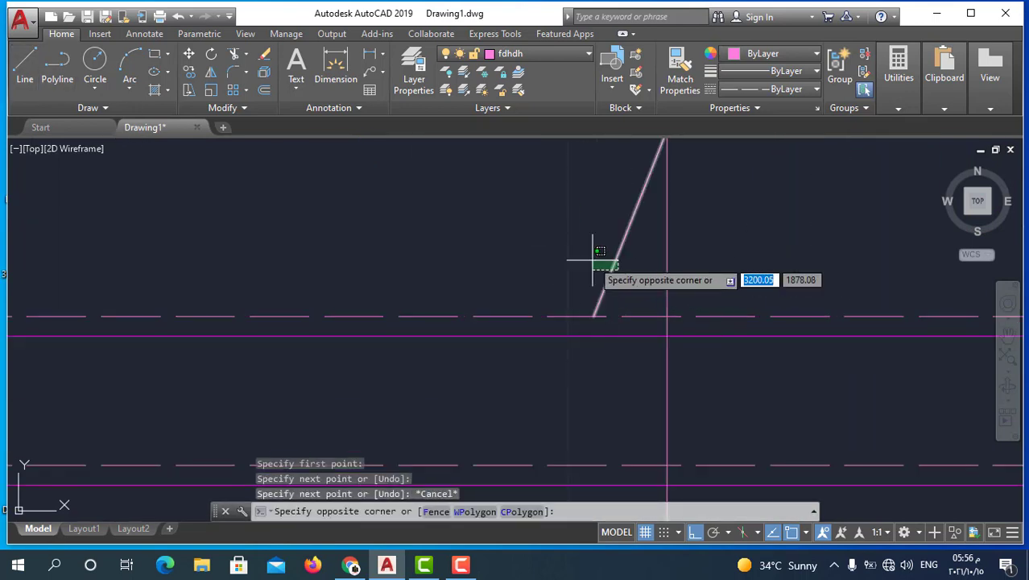
pyautogui.click(593, 259)
pyautogui.click(210, 73)
pyautogui.scroll(-2, 620, 280)
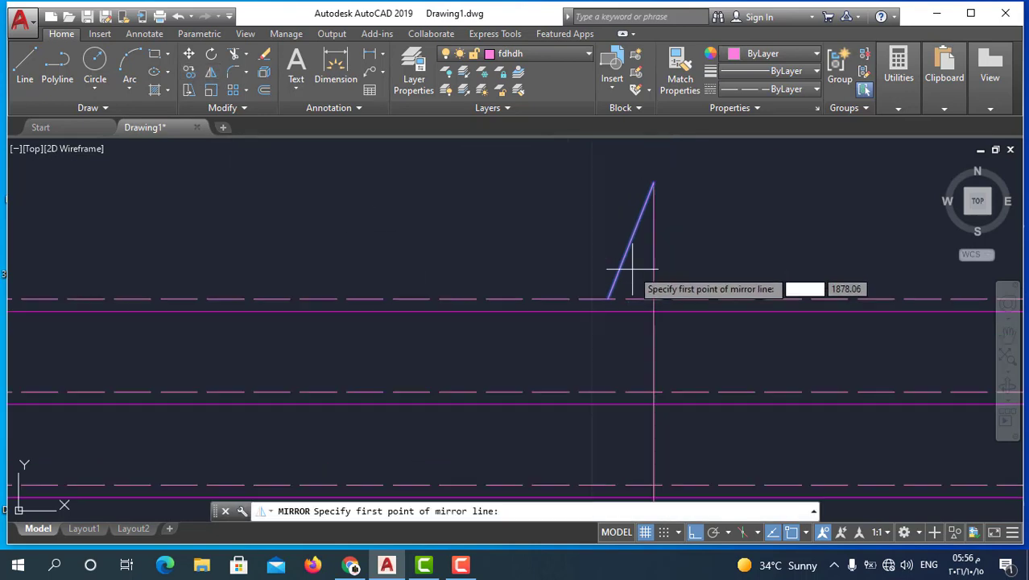
pyautogui.click(648, 207)
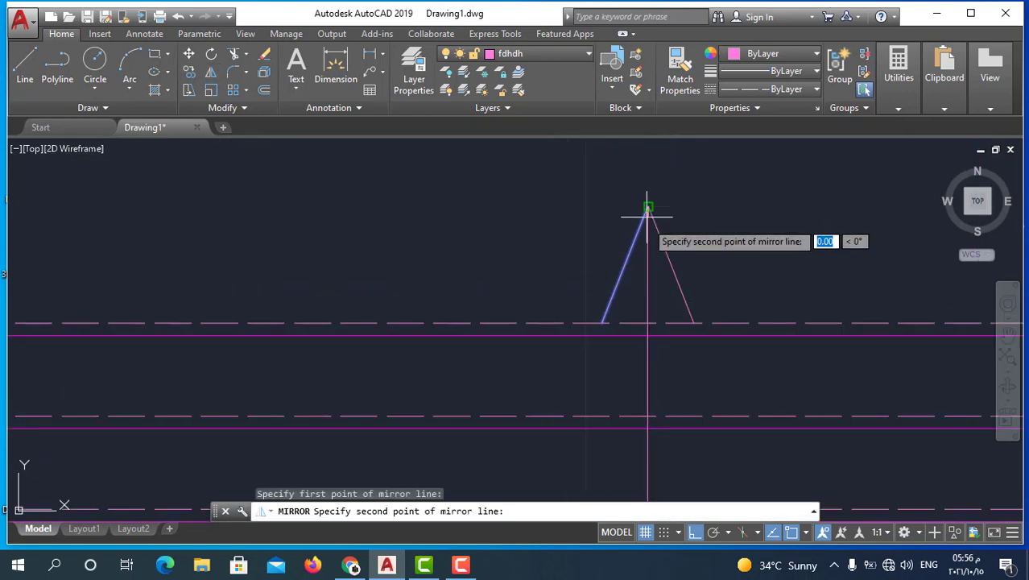
pyautogui.click(641, 314)
pyautogui.scroll(-6, 640, 315)
pyautogui.scroll(2, 636, 326)
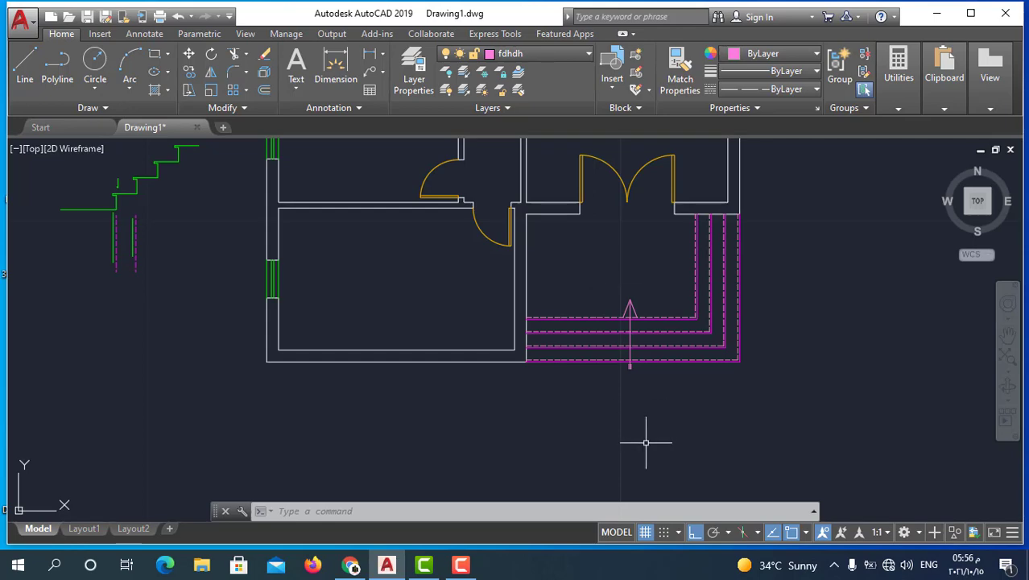
pyautogui.scroll(-2, 648, 419)
pyautogui.scroll(2, 652, 404)
pyautogui.scroll(6, 644, 393)
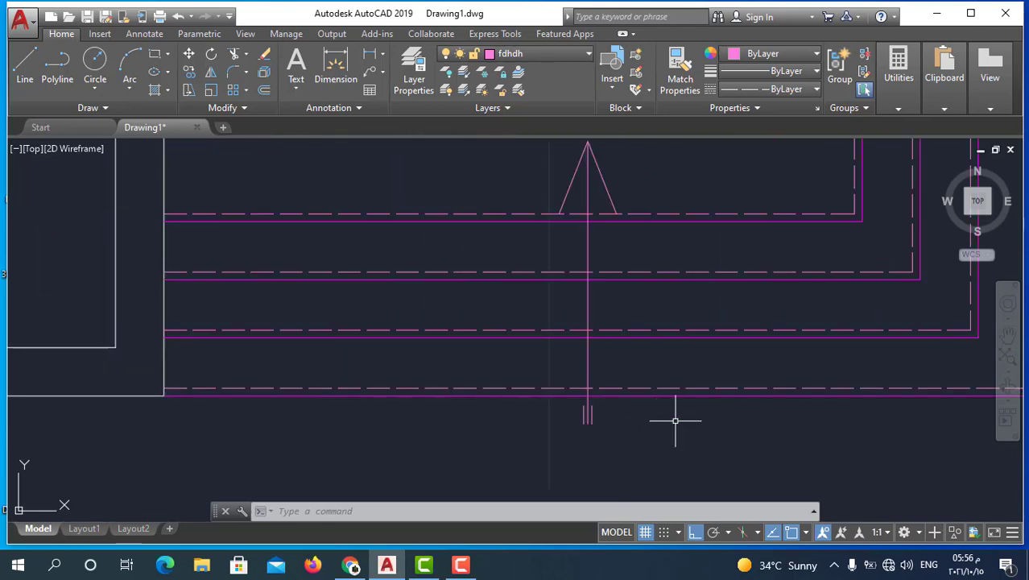
pyautogui.scroll(2, 674, 420)
pyautogui.click(610, 376)
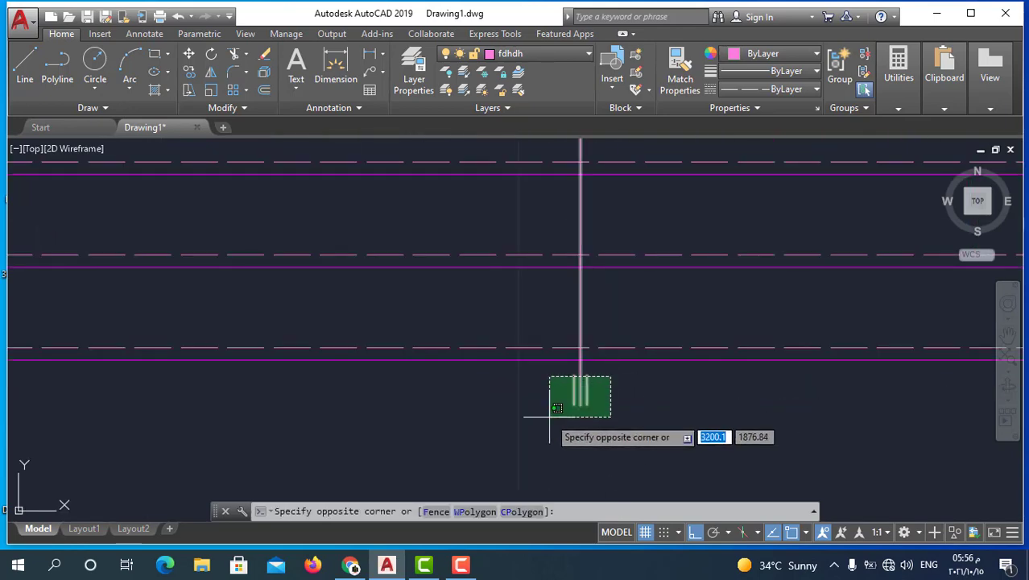
pyautogui.click(546, 421)
pyautogui.scroll(-3, 649, 414)
pyautogui.scroll(-2, 648, 350)
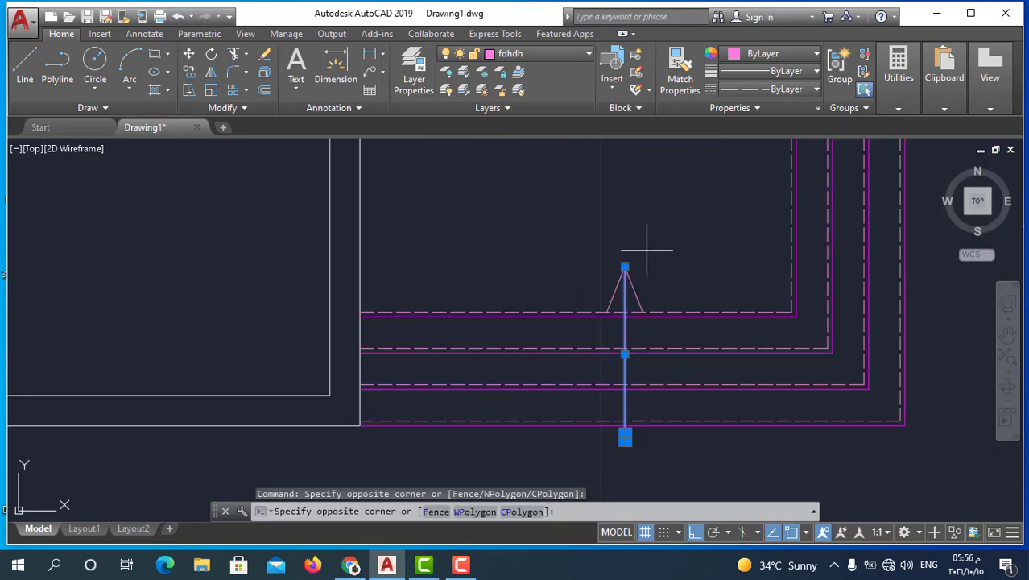
pyautogui.click(638, 253)
pyautogui.click(592, 294)
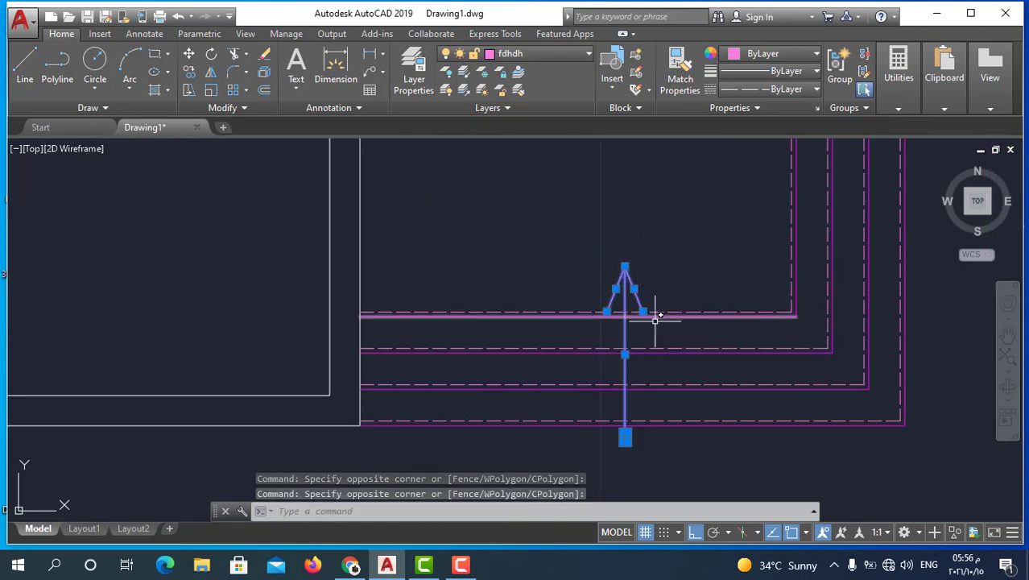
pyautogui.scroll(-2, 664, 322)
pyautogui.press('Escape')
pyautogui.scroll(-2, 658, 402)
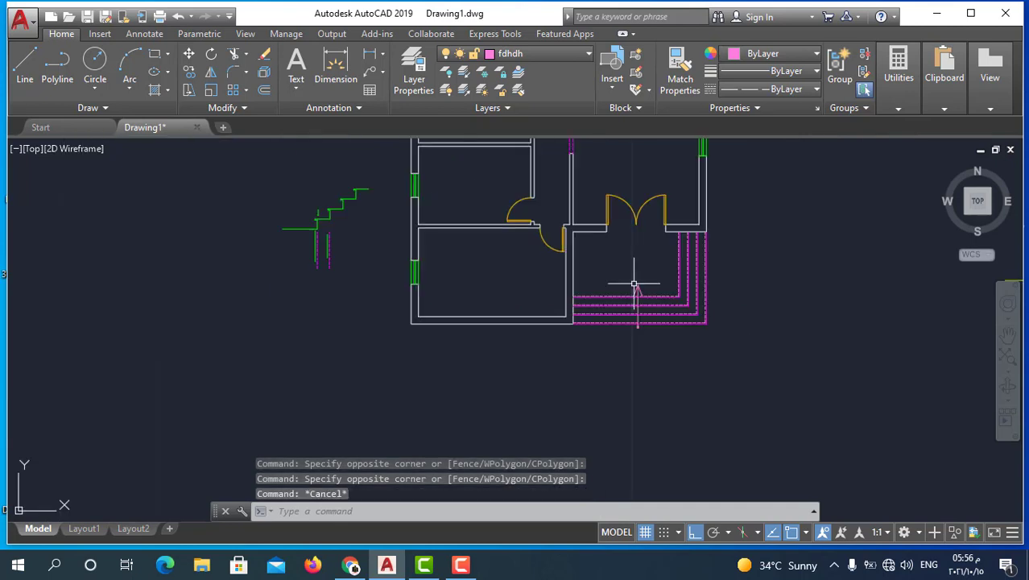
pyautogui.scroll(1, 663, 268)
pyautogui.scroll(2, 654, 311)
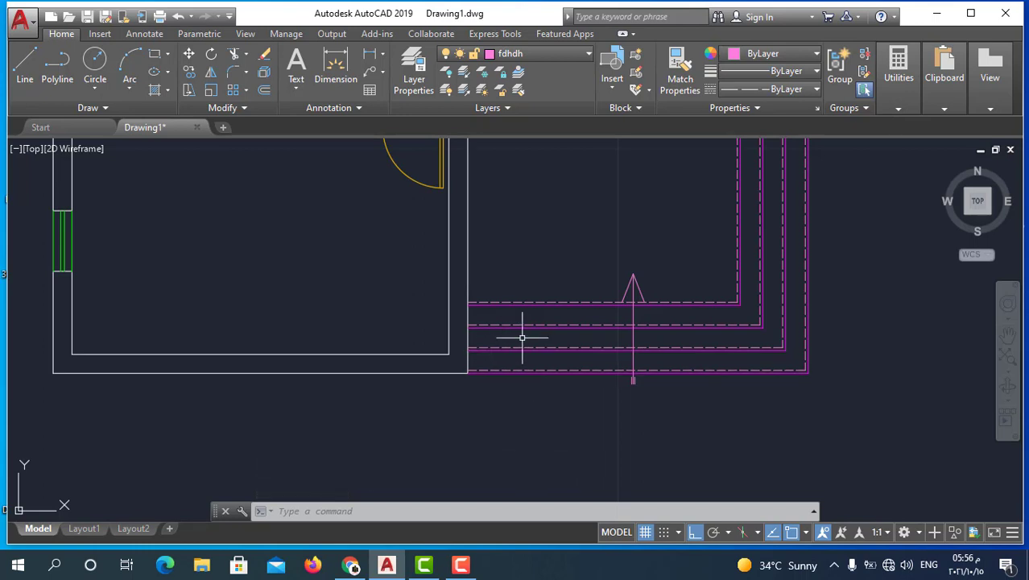
pyautogui.scroll(-2, 558, 355)
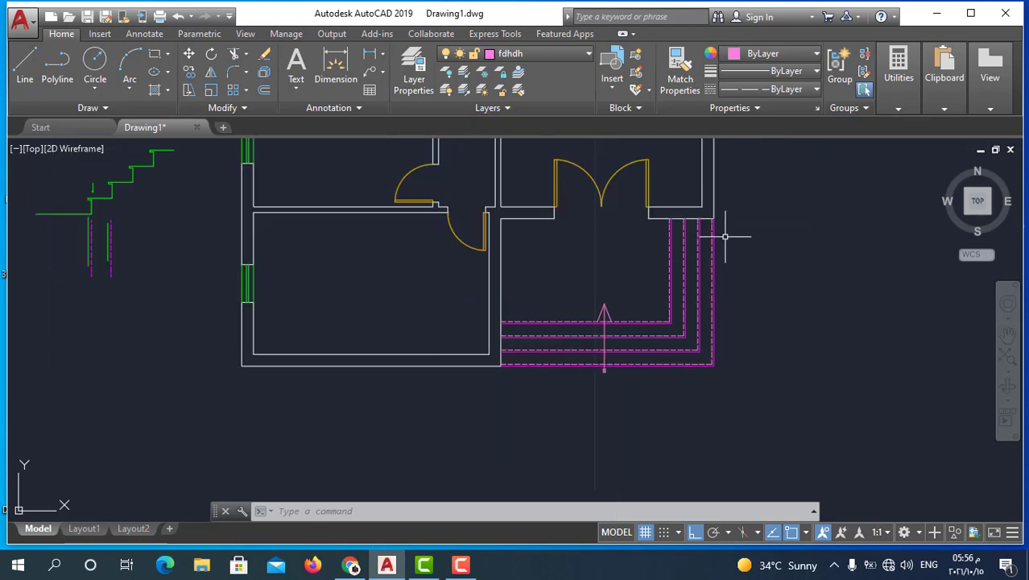
pyautogui.scroll(2, 725, 236)
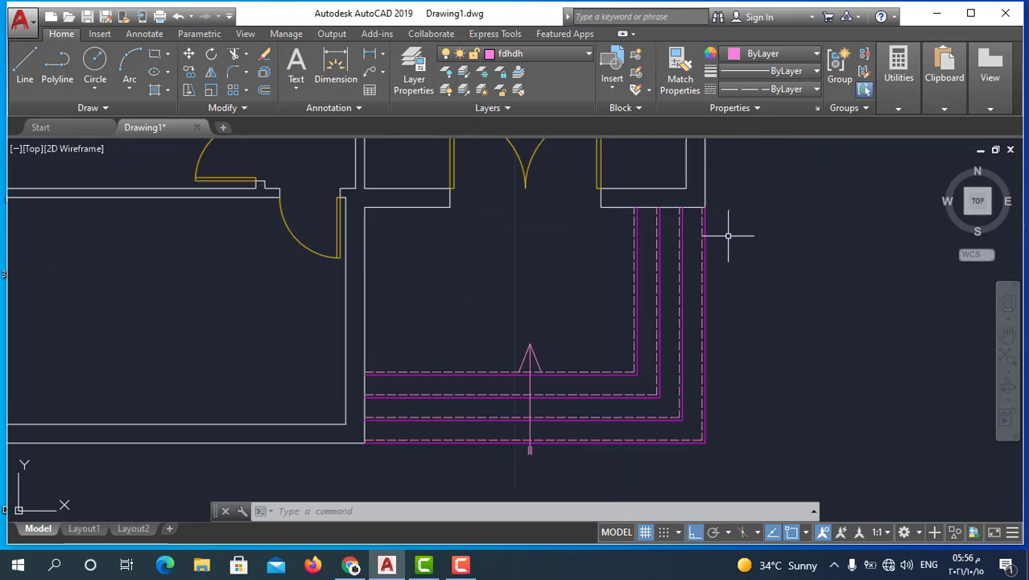
# Create layer cs with colour 50 (yellow) and make it the current layer.
pyautogui.click(415, 63)
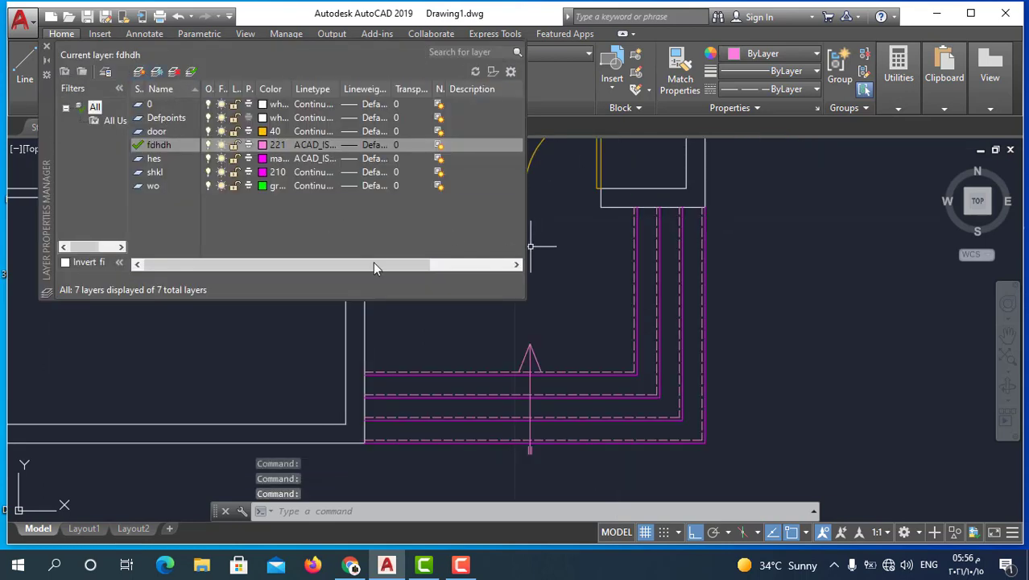
pyautogui.hotkey('alt', 'n')
pyautogui.write('cs')
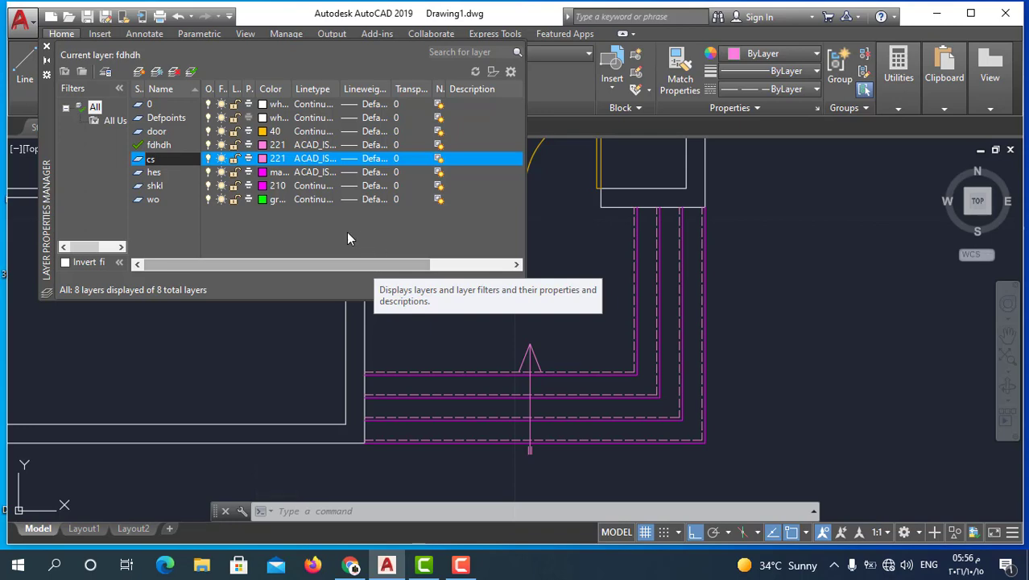
pyautogui.press('Return')
pyautogui.click(274, 158)
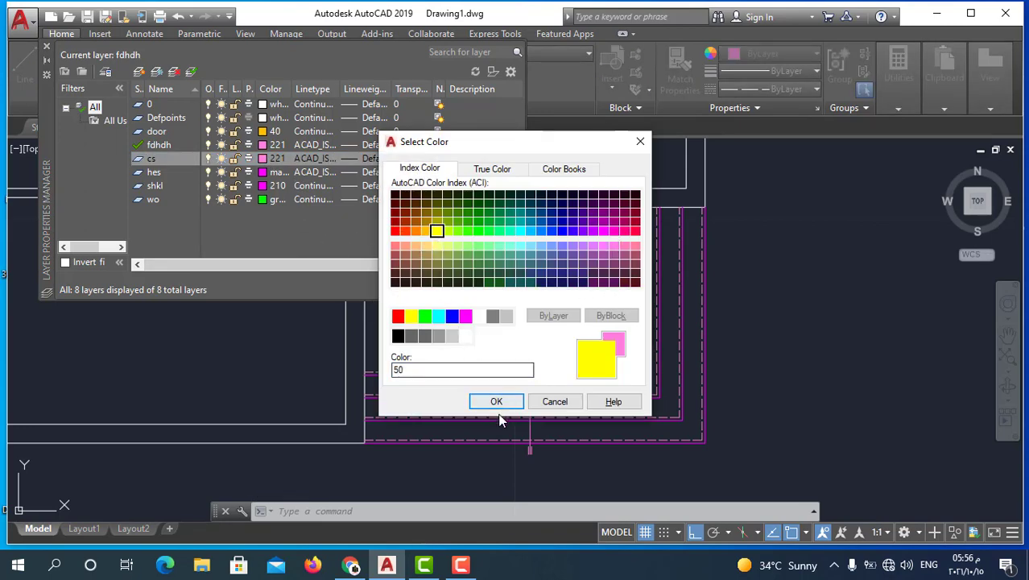
pyautogui.click(491, 401)
pyautogui.click(157, 161)
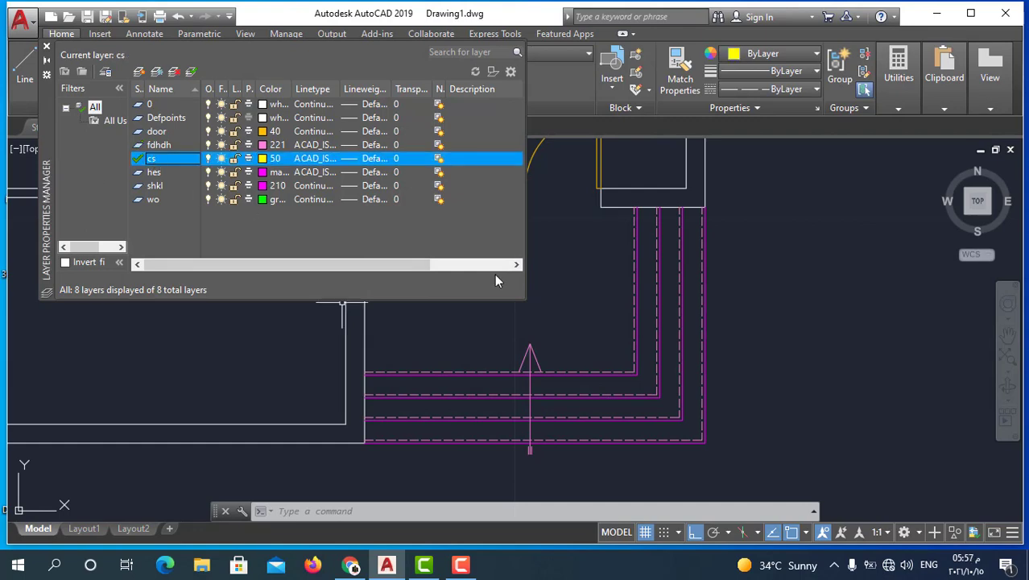
# Draw a small circle just above the lowest magenta line at its left end.
pyautogui.click(48, 48)
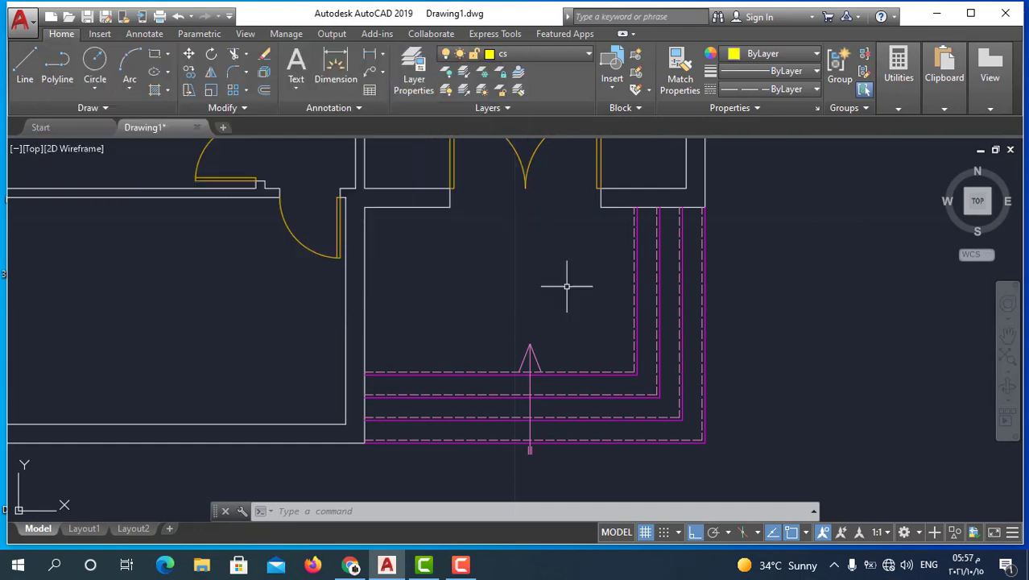
pyautogui.scroll(-3, 679, 334)
pyautogui.click(95, 64)
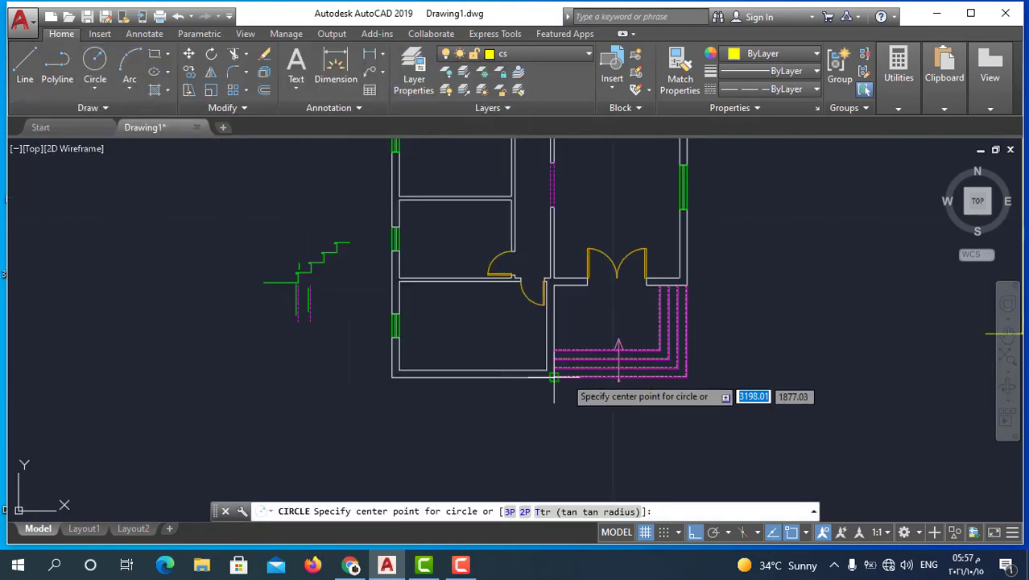
pyautogui.scroll(5, 580, 390)
pyautogui.scroll(5, 599, 412)
pyautogui.scroll(2, 599, 412)
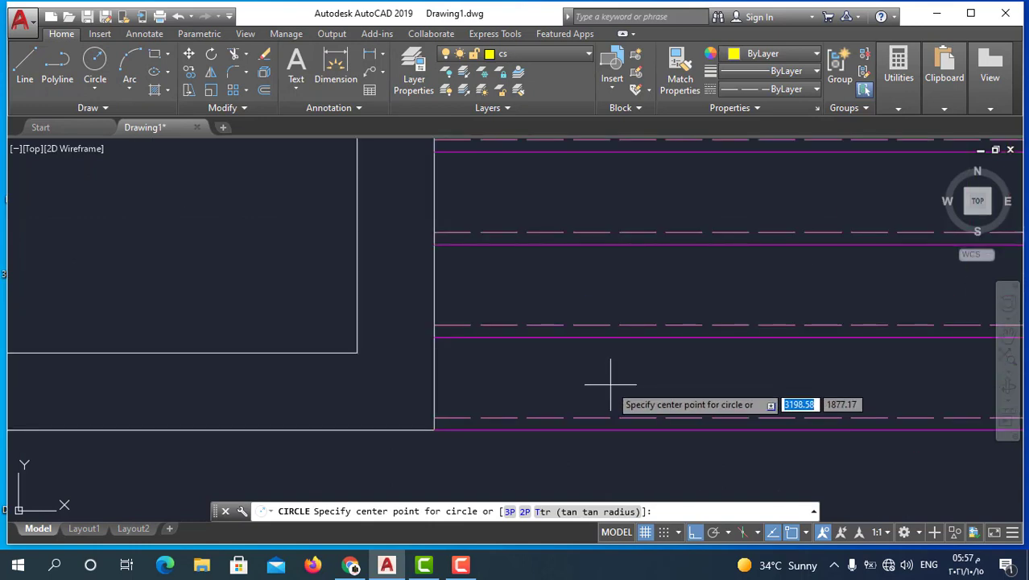
pyautogui.click(553, 377)
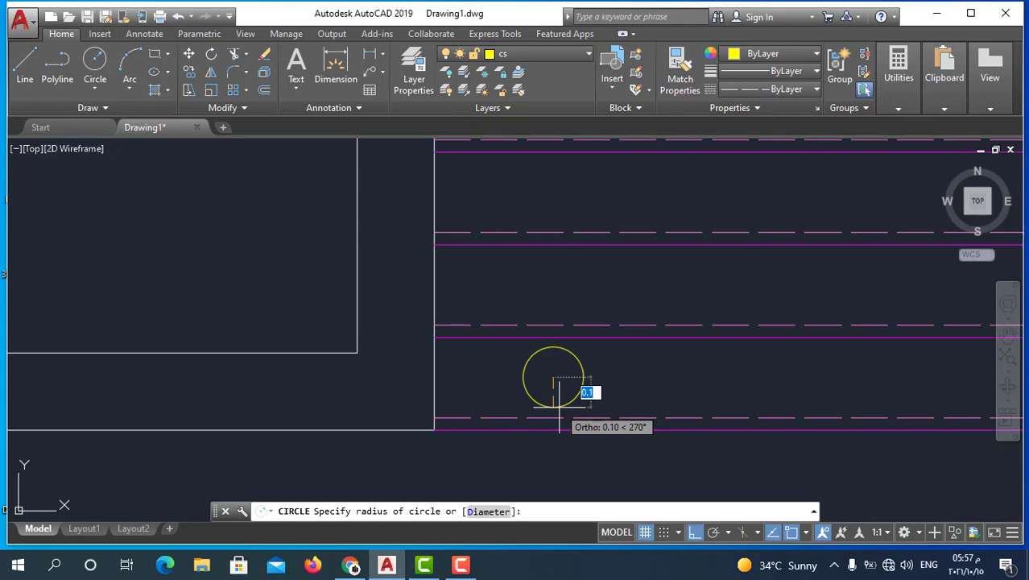
pyautogui.click(558, 407)
pyautogui.scroll(-3, 552, 414)
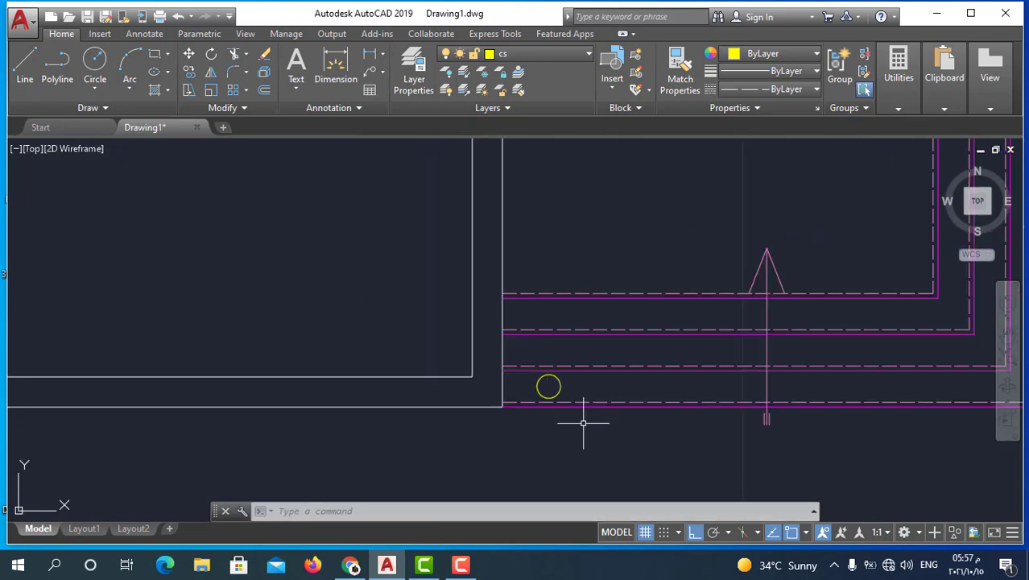
pyautogui.scroll(3, 555, 394)
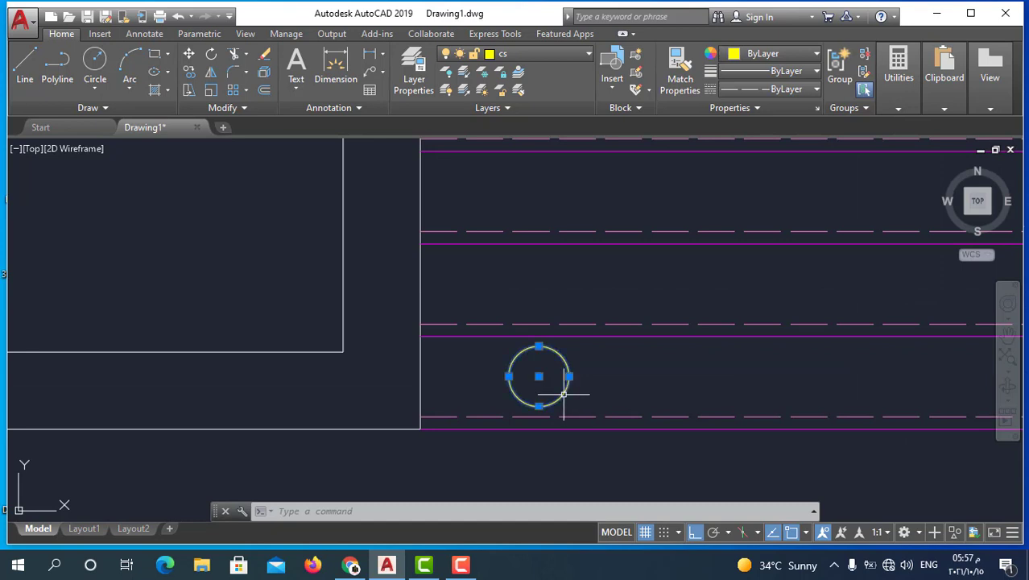
# Copy the circle straight up onto the next magenta lines.
pyautogui.click(188, 72)
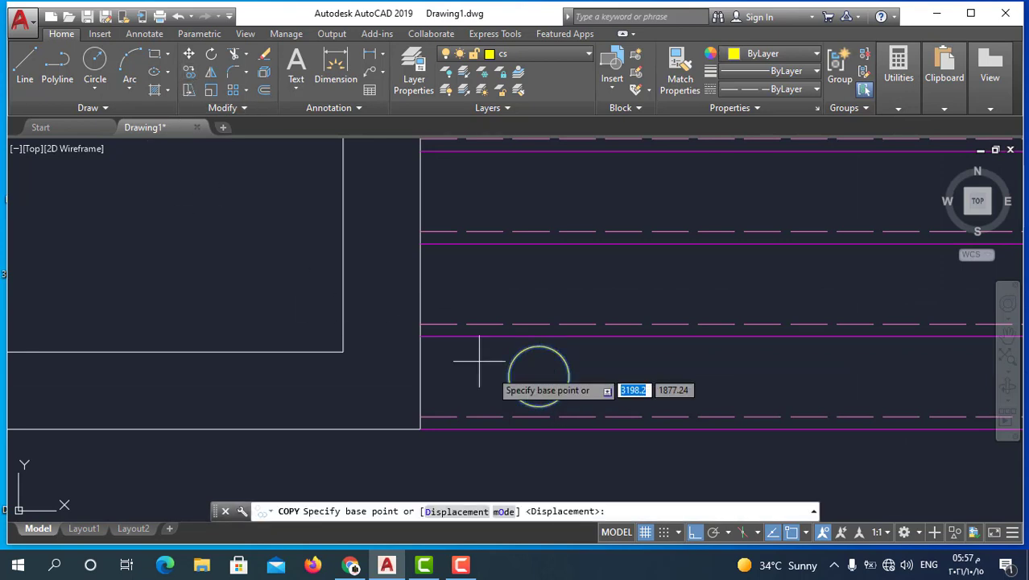
pyautogui.click(605, 429)
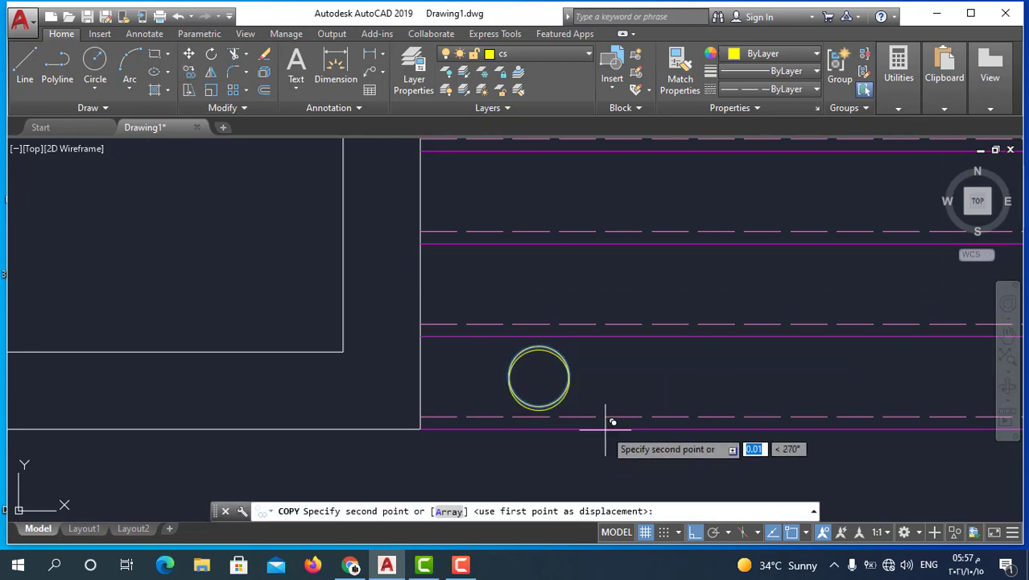
pyautogui.click(605, 336)
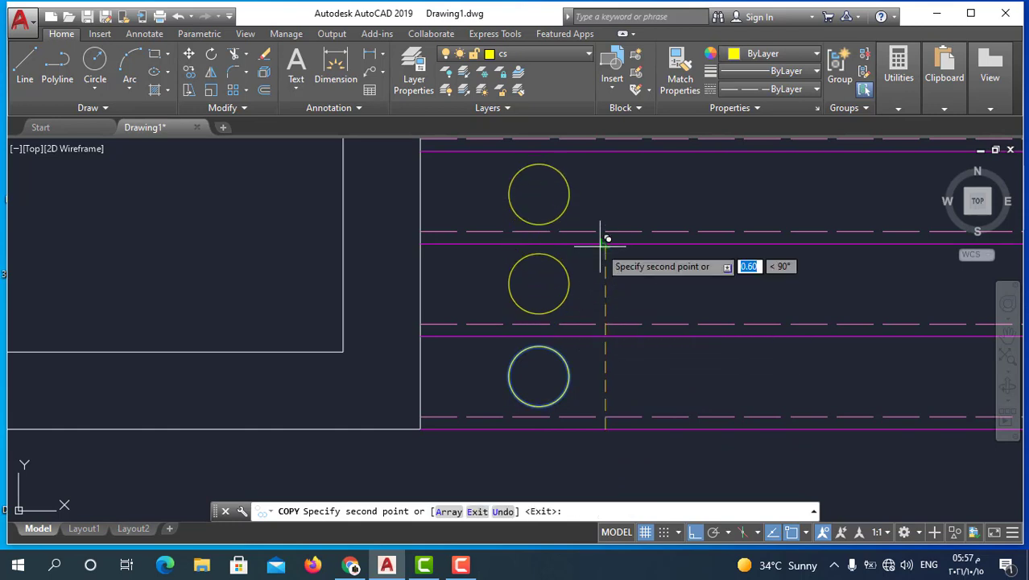
pyautogui.click(605, 243)
pyautogui.scroll(-3, 598, 314)
pyautogui.scroll(3, 603, 282)
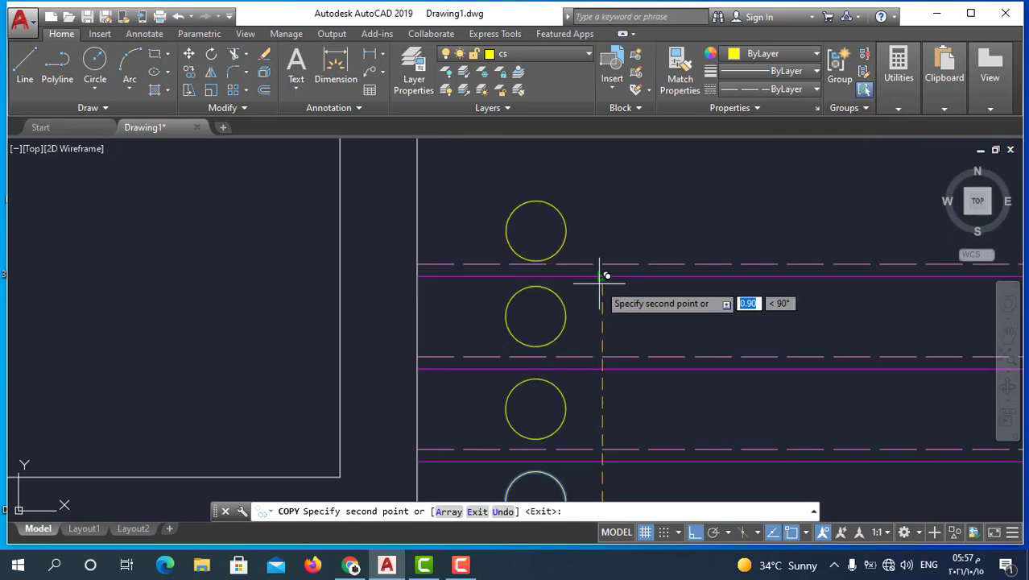
pyautogui.scroll(-3, 602, 273)
pyautogui.press('Escape')
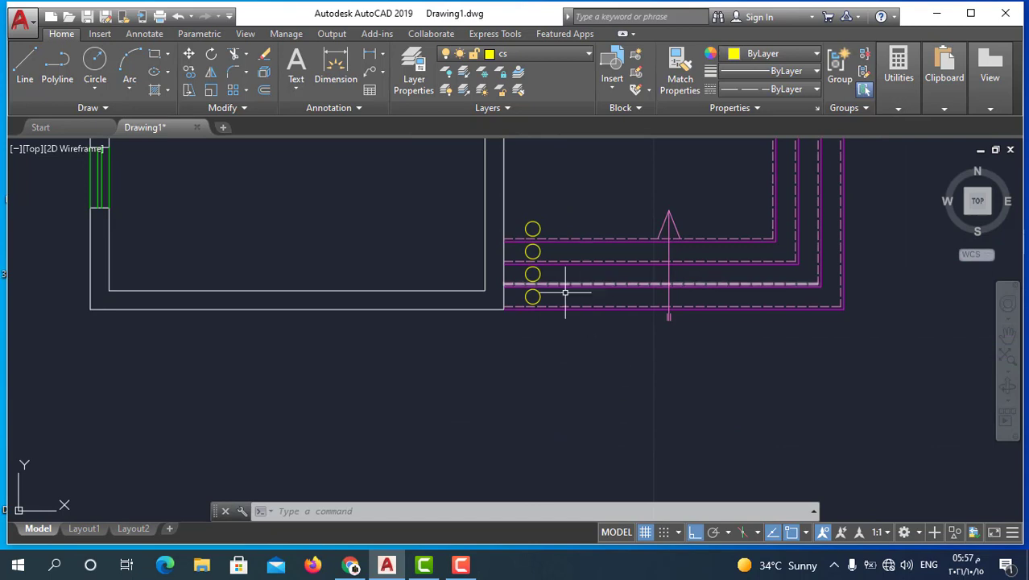
pyautogui.scroll(-2, 563, 292)
pyautogui.scroll(2, 524, 367)
pyautogui.scroll(2, 531, 378)
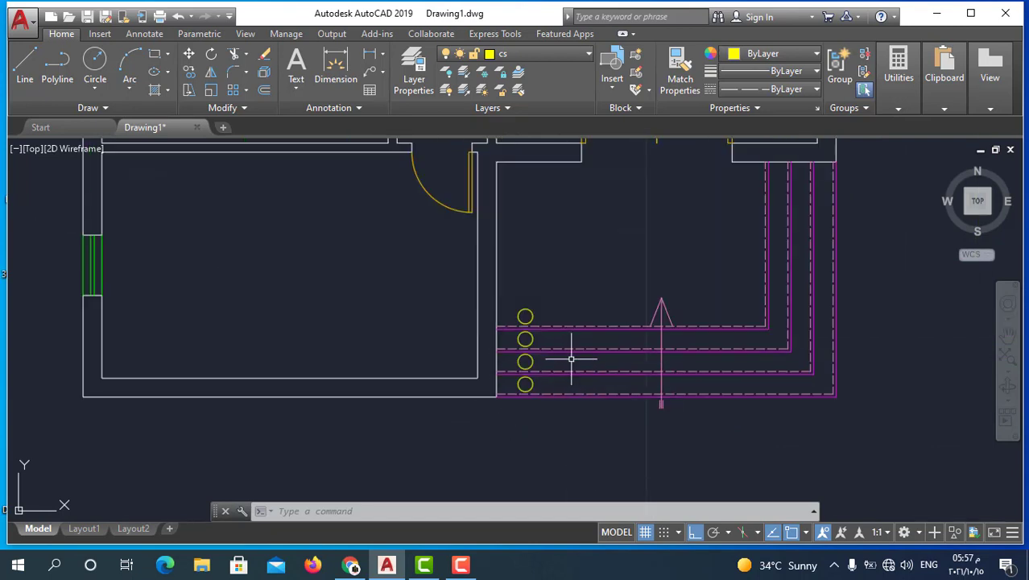
pyautogui.scroll(-3, 584, 374)
pyautogui.scroll(1, 608, 392)
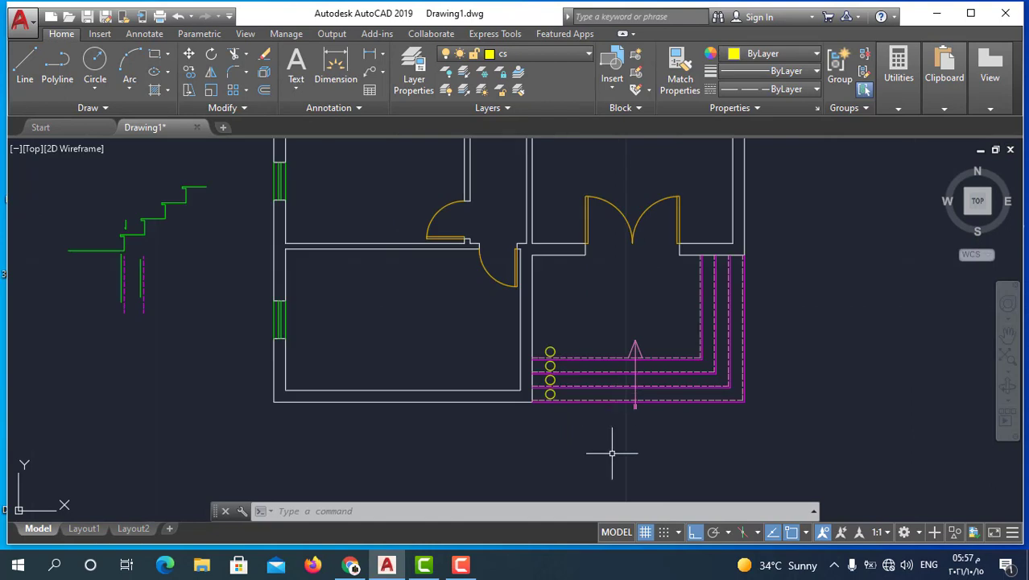
# Add single-line text '1' below the plan at height 2.50 and rotation 0.
pyautogui.write('TEext')
pyautogui.press('Return')
pyautogui.click(573, 437)
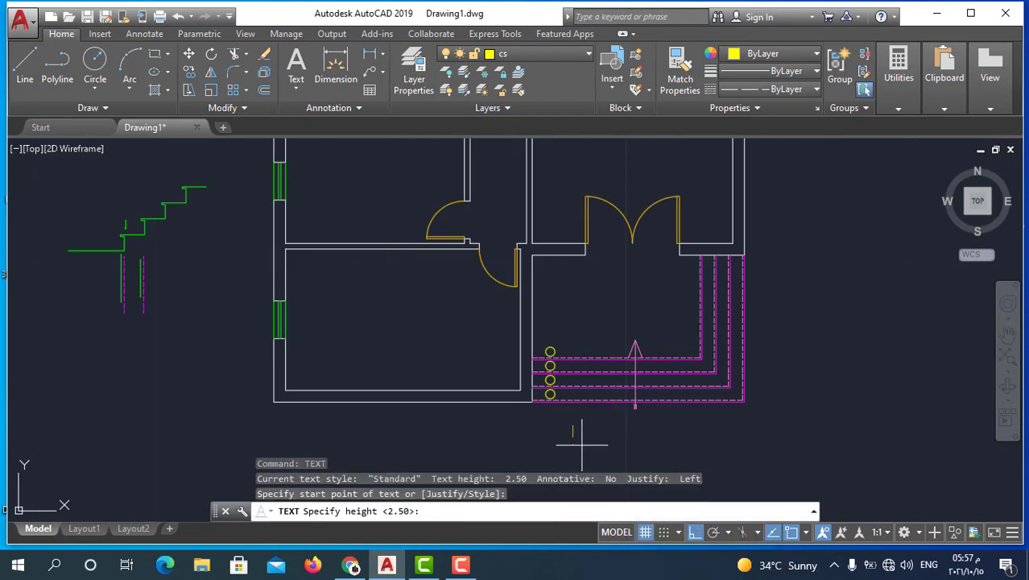
pyautogui.press('Return')
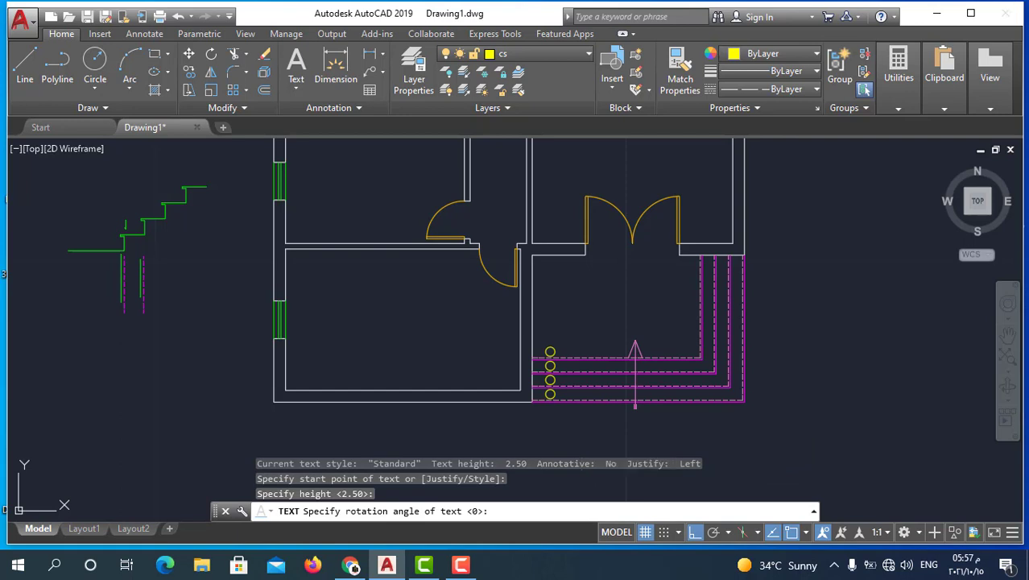
pyautogui.press('Return')
pyautogui.write('1')
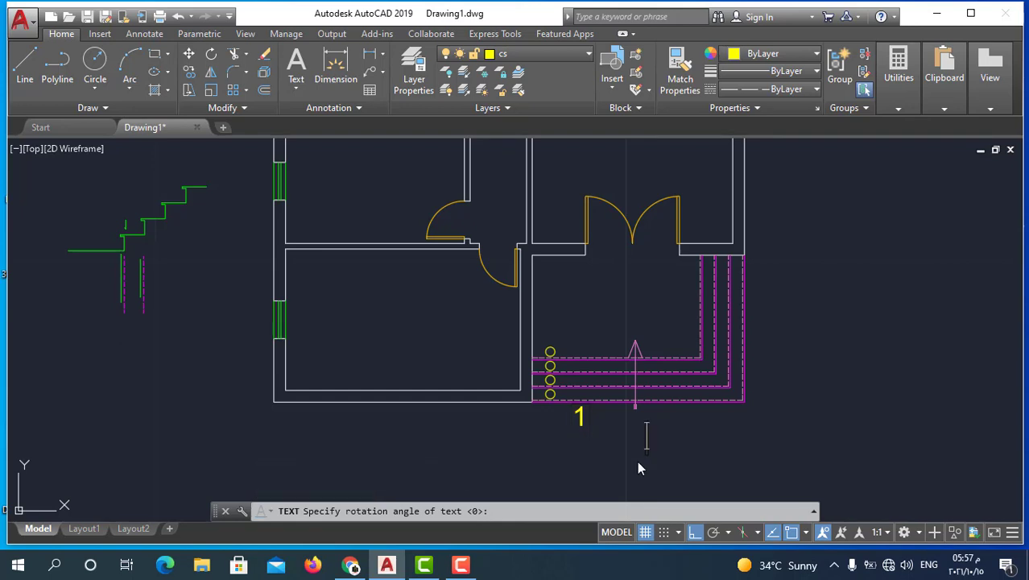
pyautogui.press('Return')
pyautogui.press('Return')
pyautogui.press('Escape')
# Rotate the number 1 text about a base point, keeping a zero angle.
pyautogui.scroll(4, 592, 451)
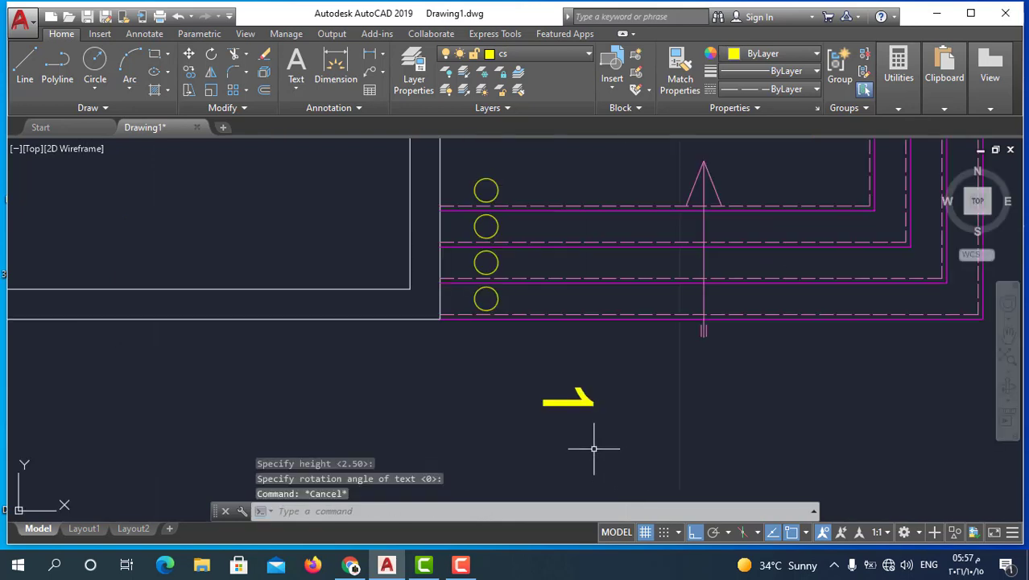
pyautogui.click(612, 366)
pyautogui.click(560, 430)
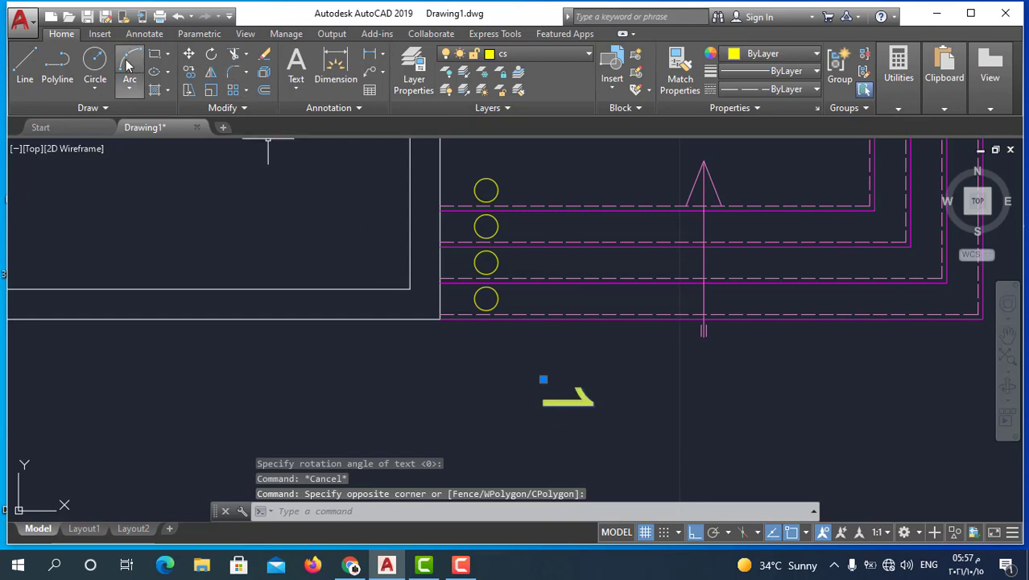
pyautogui.click(211, 57)
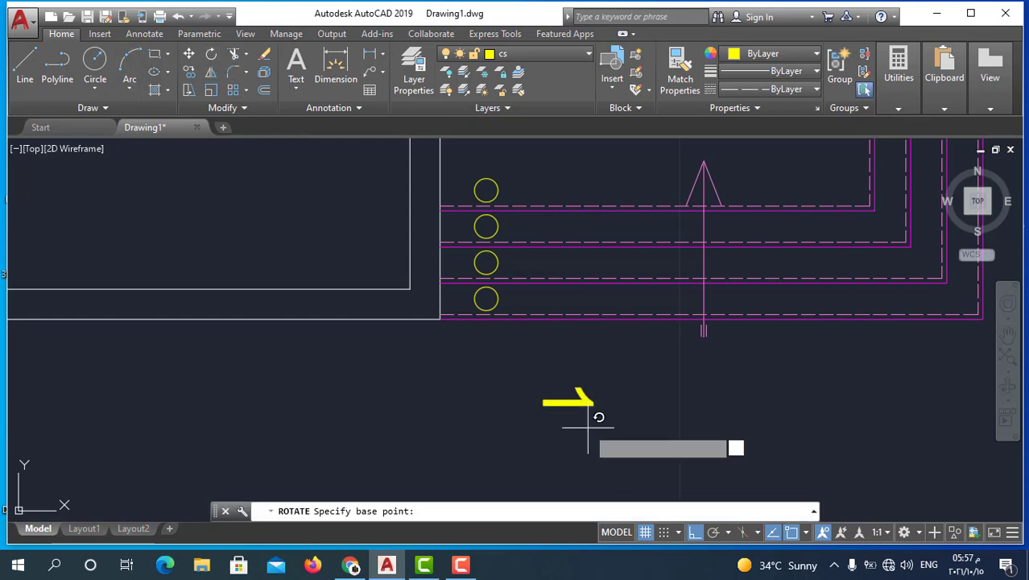
pyautogui.click(588, 398)
pyautogui.press('Return')
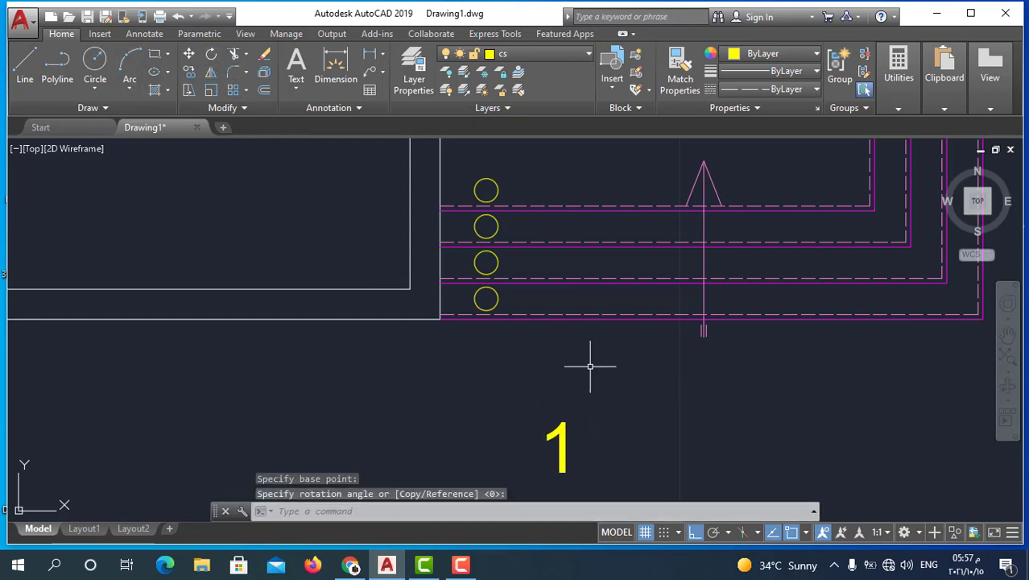
pyautogui.scroll(-2, 596, 358)
pyautogui.press('Return')
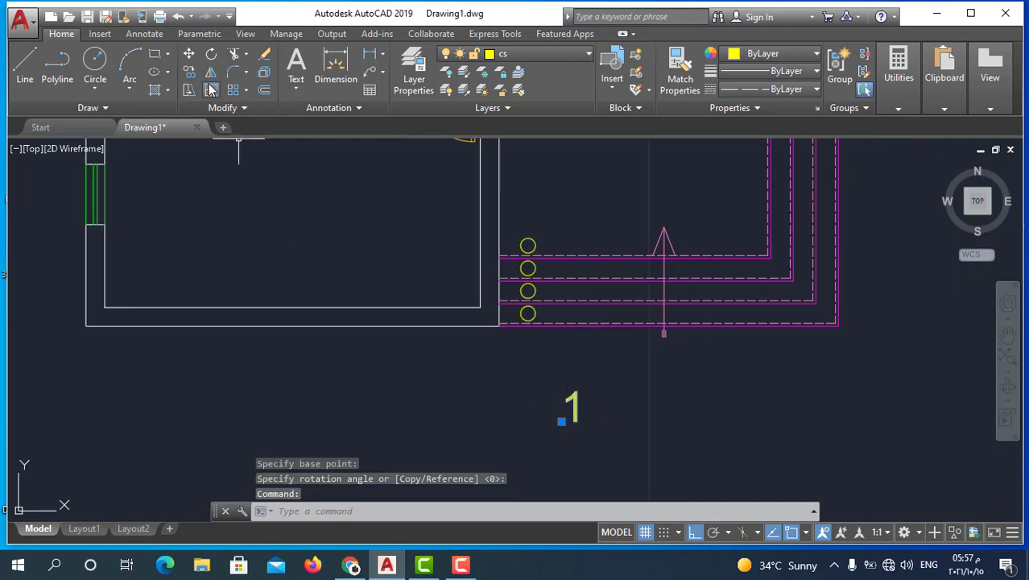
# Scale the number 1 text down from a base point beside it.
pyautogui.click(210, 91)
pyautogui.scroll(3, 564, 419)
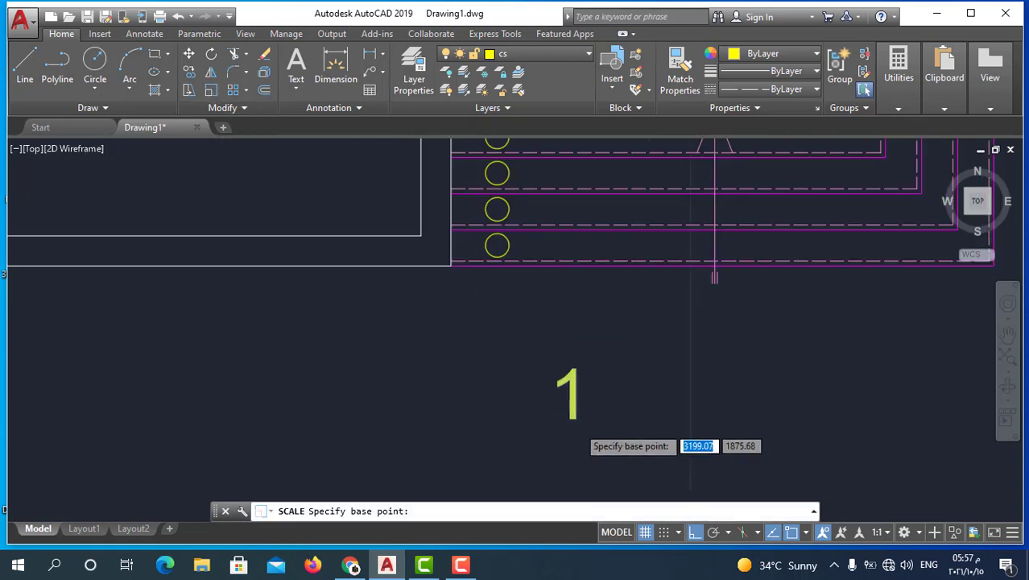
pyautogui.scroll(2, 571, 410)
pyautogui.click(570, 409)
pyautogui.click(574, 420)
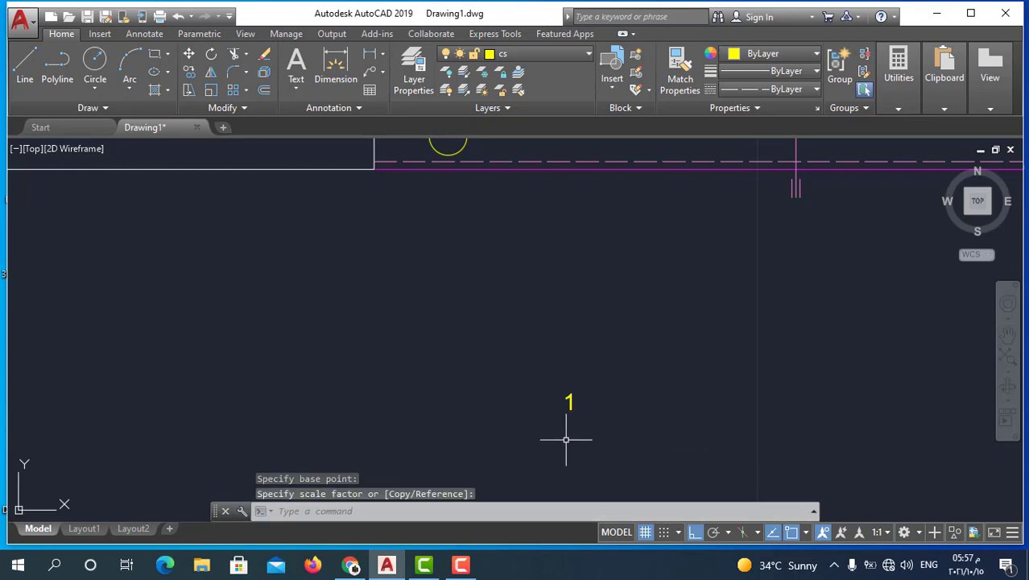
# Move the shrunken 1 into the bottom yellow circle.
pyautogui.click(556, 375)
pyautogui.click(586, 428)
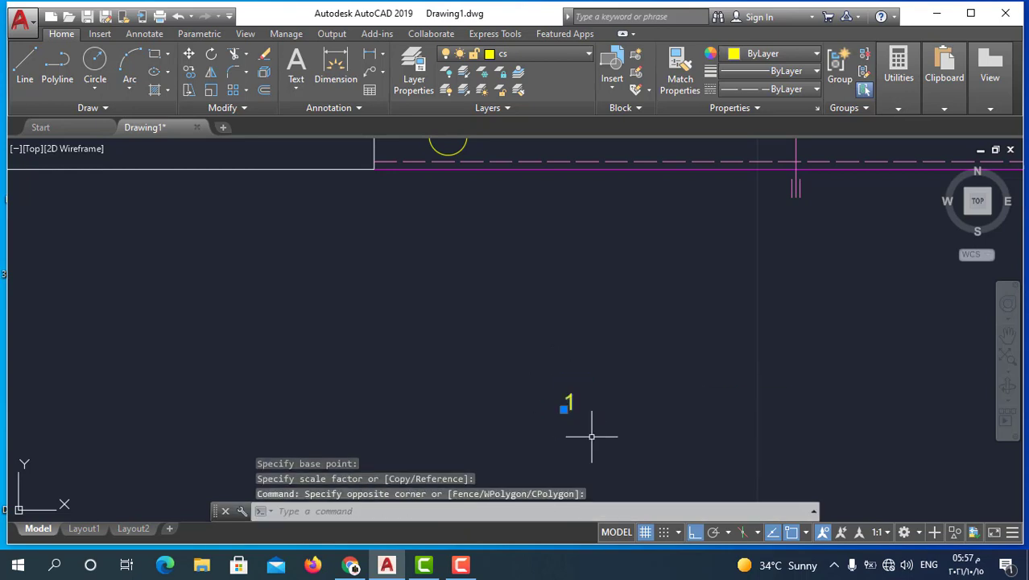
pyautogui.click(198, 61)
pyautogui.scroll(2, 564, 411)
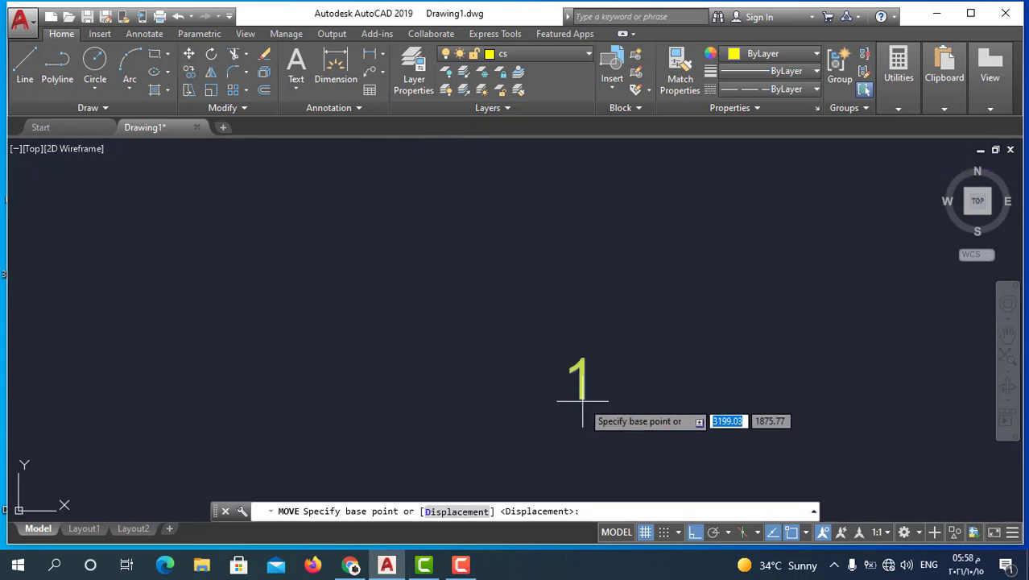
pyautogui.click(582, 400)
pyautogui.scroll(-5, 574, 447)
pyautogui.scroll(-2, 547, 436)
pyautogui.scroll(-2, 536, 421)
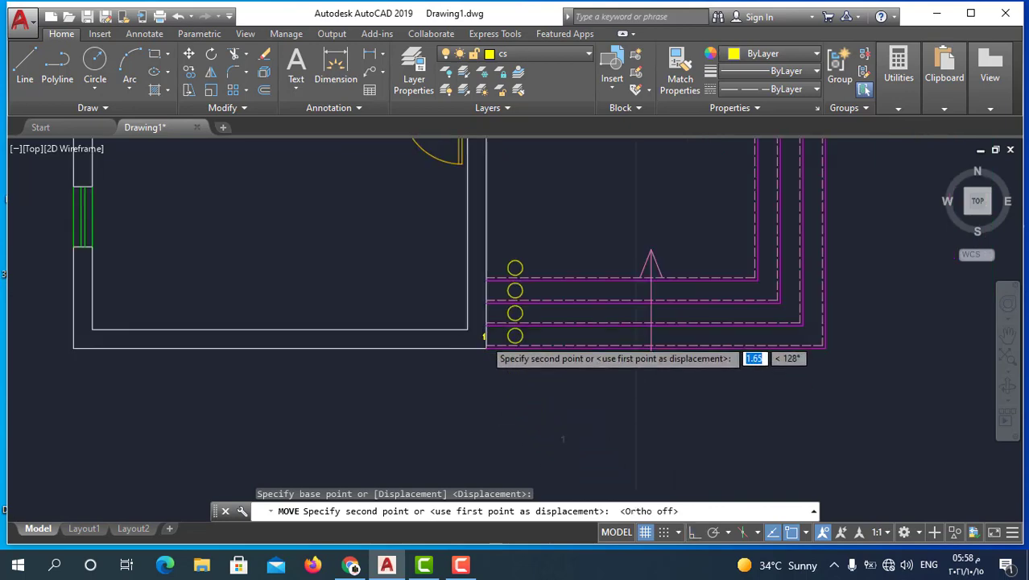
pyautogui.scroll(5, 568, 334)
pyautogui.scroll(2, 558, 356)
pyautogui.click(551, 363)
pyautogui.scroll(-5, 555, 422)
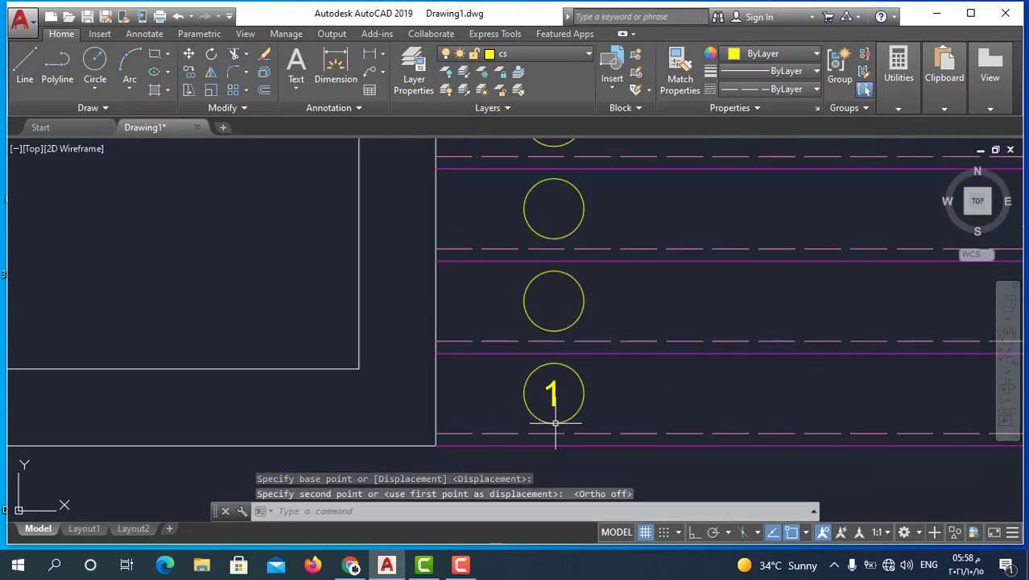
pyautogui.scroll(-3, 555, 422)
pyautogui.scroll(5, 560, 387)
pyautogui.click(575, 338)
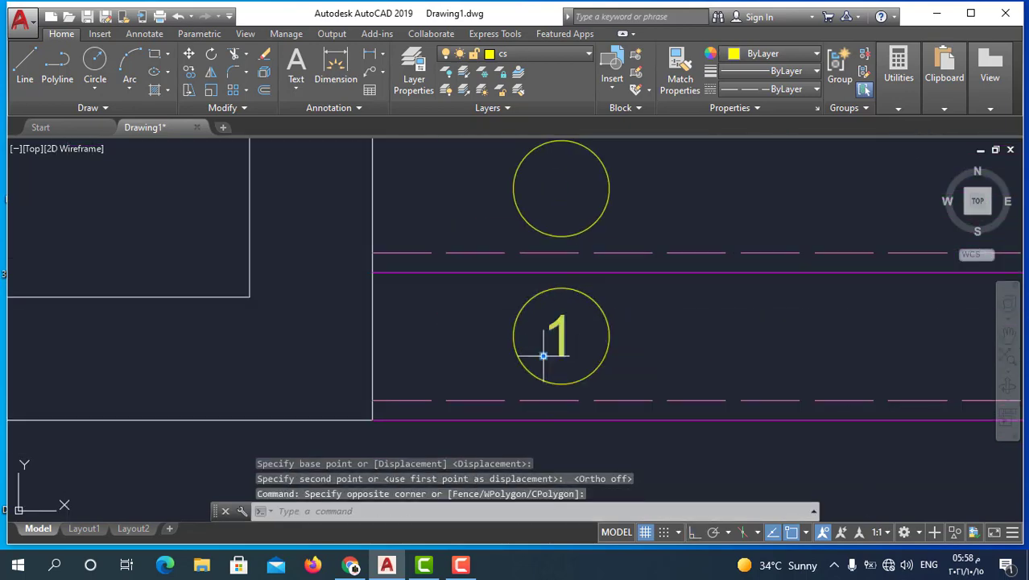
# Copy the number 1 text into the yellow circles above it, up to the top one.
pyautogui.click(544, 355)
pyautogui.click(193, 73)
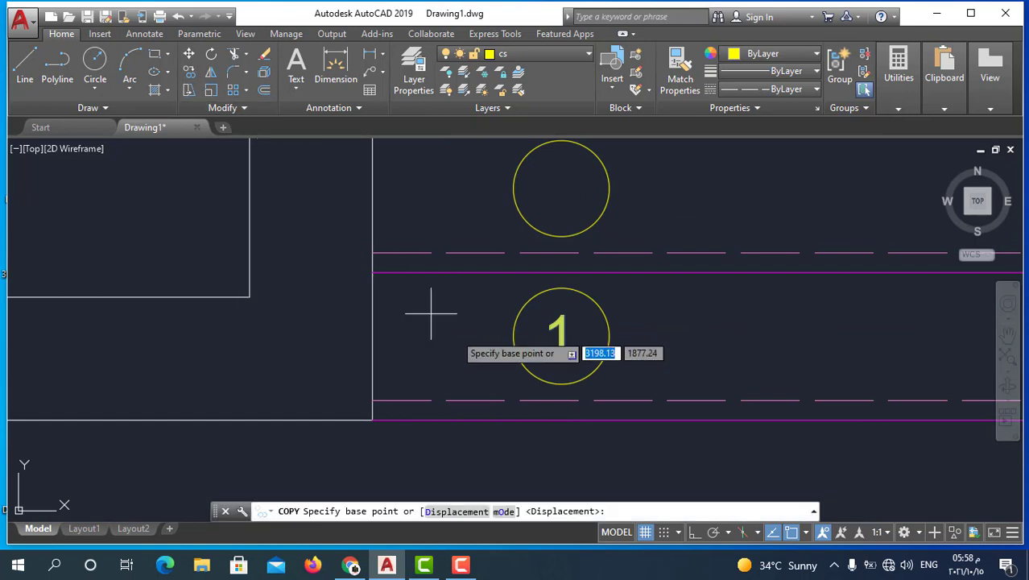
pyautogui.click(562, 384)
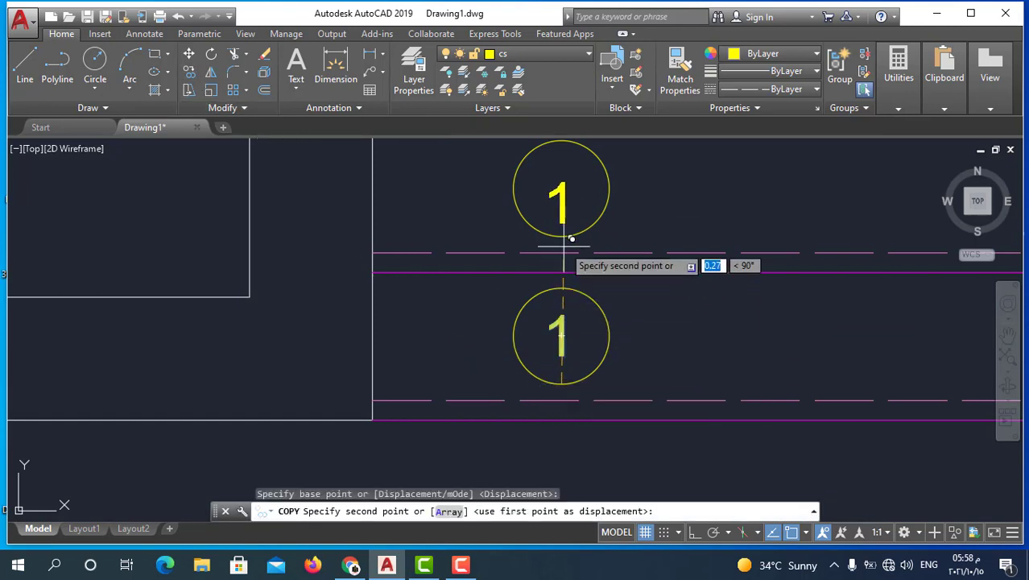
pyautogui.scroll(-4, 564, 297)
pyautogui.scroll(4, 565, 285)
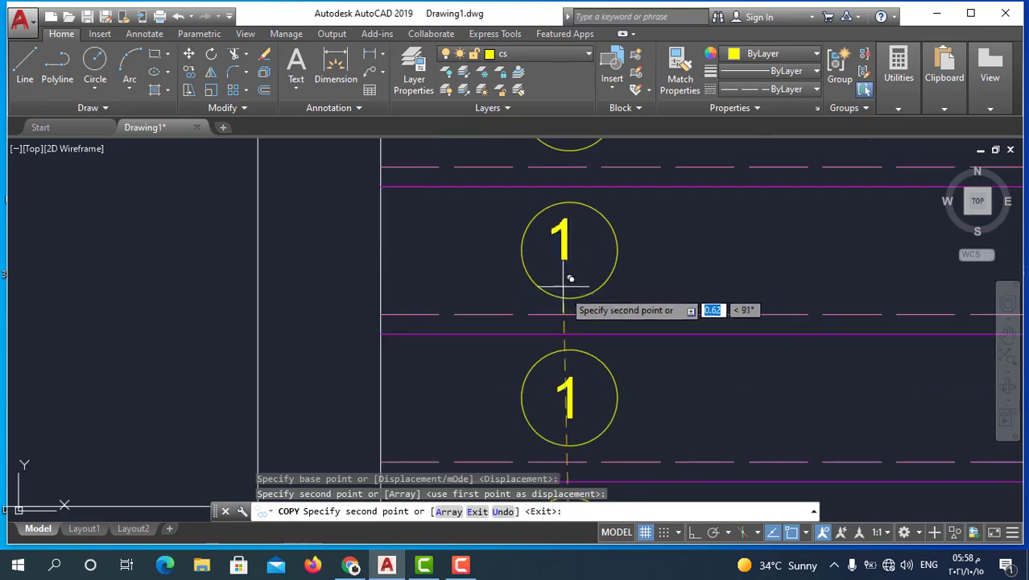
pyautogui.click(569, 294)
pyautogui.scroll(-2, 561, 298)
pyautogui.scroll(2, 563, 296)
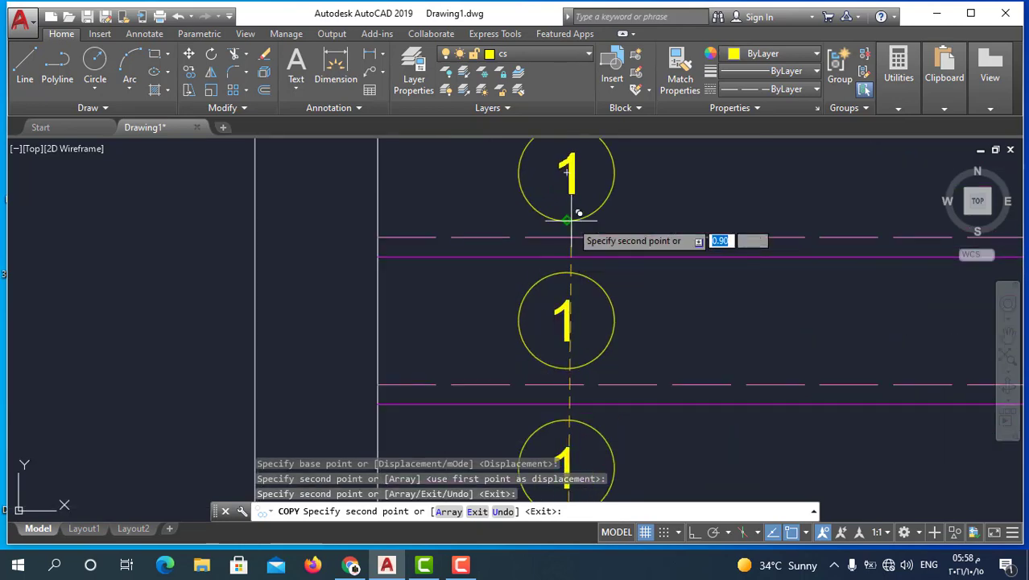
pyautogui.click(572, 224)
pyautogui.scroll(-2, 574, 262)
pyautogui.press('Escape')
pyautogui.scroll(-2, 574, 261)
pyautogui.scroll(4, 567, 345)
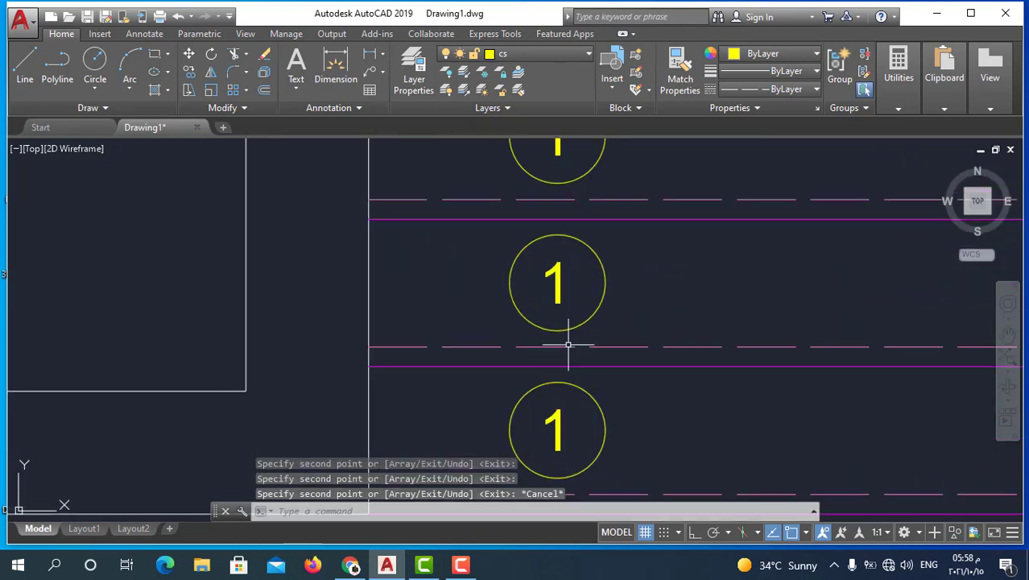
# Change the third circle's copied number to 3.
pyautogui.doubleClick(557, 281)
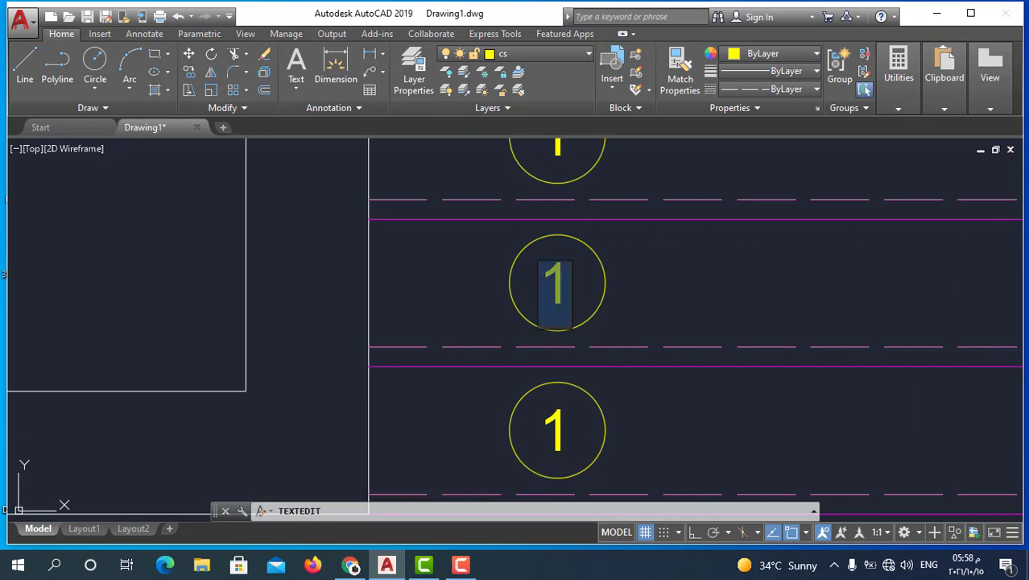
pyautogui.write('2')
pyautogui.scroll(-2, 557, 279)
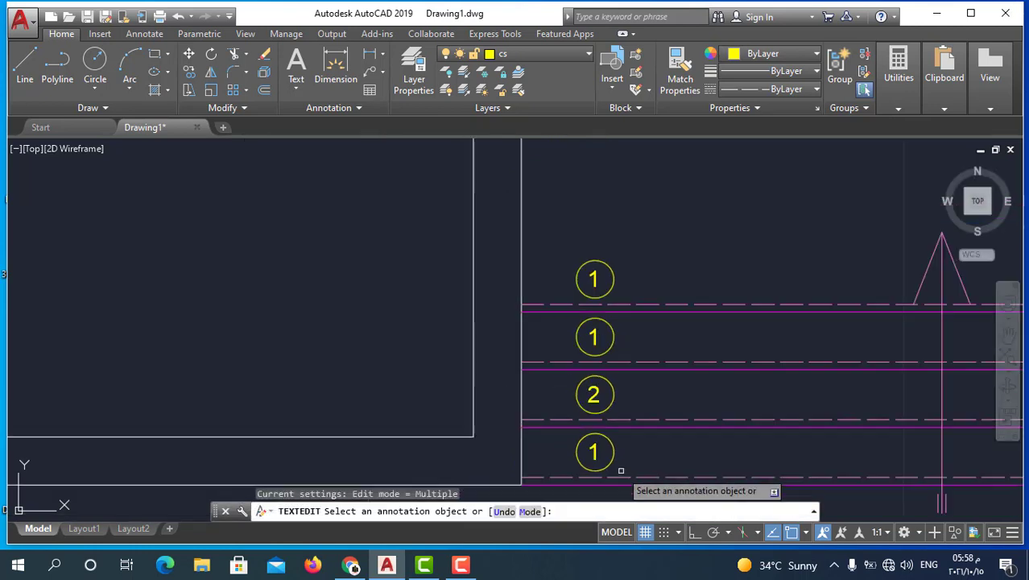
pyautogui.press('Escape')
pyautogui.scroll(3, 611, 330)
pyautogui.click(611, 330)
pyautogui.doubleClick(611, 330)
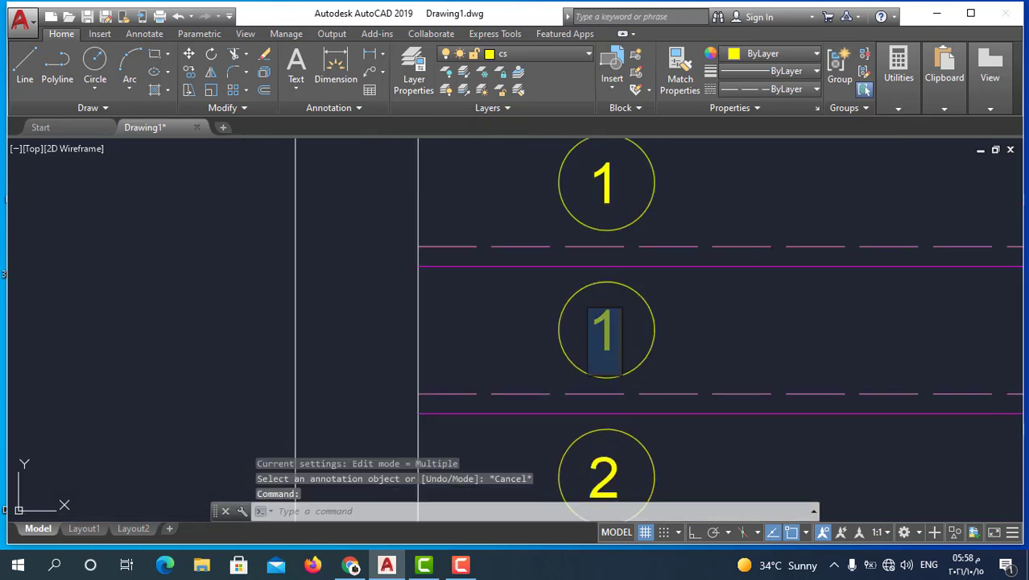
pyautogui.write('3')
pyautogui.press('Return')
pyautogui.press('Escape')
# Change the top circle's copied number to 4.
pyautogui.scroll(-2, 609, 243)
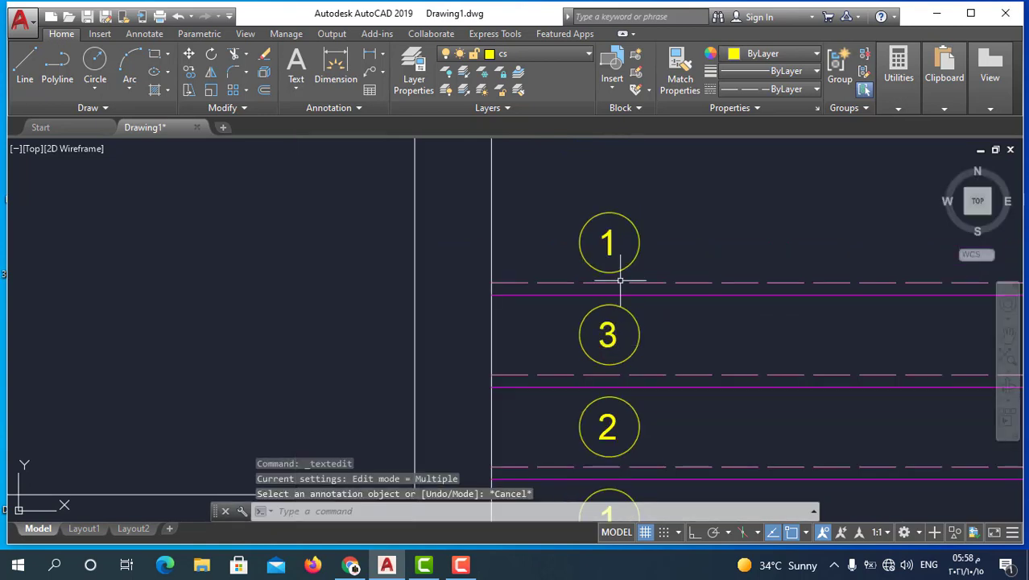
pyautogui.scroll(2, 609, 243)
pyautogui.click(610, 243)
pyautogui.doubleClick(609, 244)
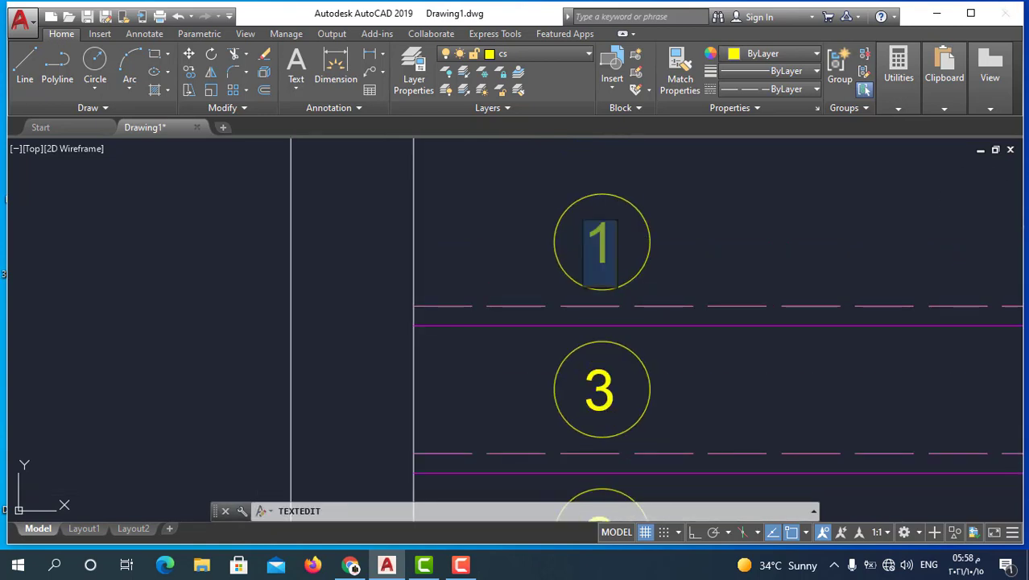
pyautogui.write('4')
pyautogui.press('Return')
pyautogui.press('Escape')
pyautogui.scroll(-3, 596, 314)
pyautogui.scroll(-2, 623, 325)
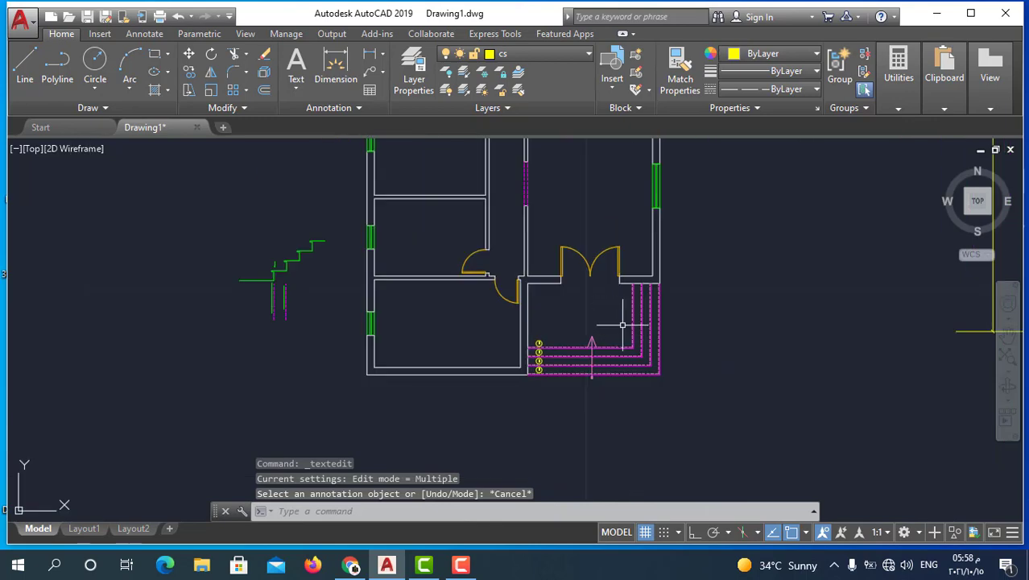
pyautogui.scroll(6, 604, 360)
pyautogui.scroll(-4, 612, 360)
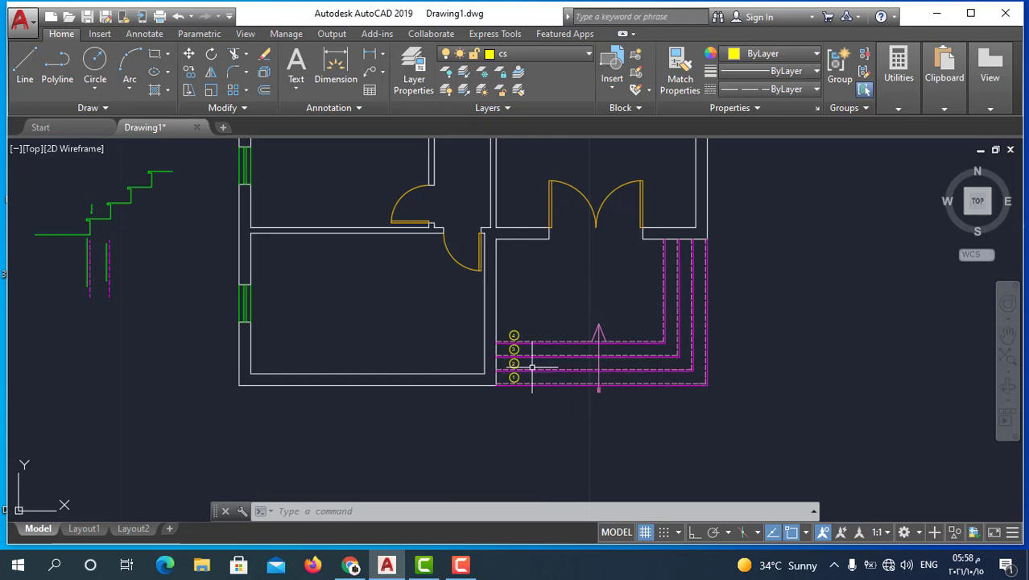
pyautogui.scroll(-2, 537, 396)
pyautogui.press('Escape')
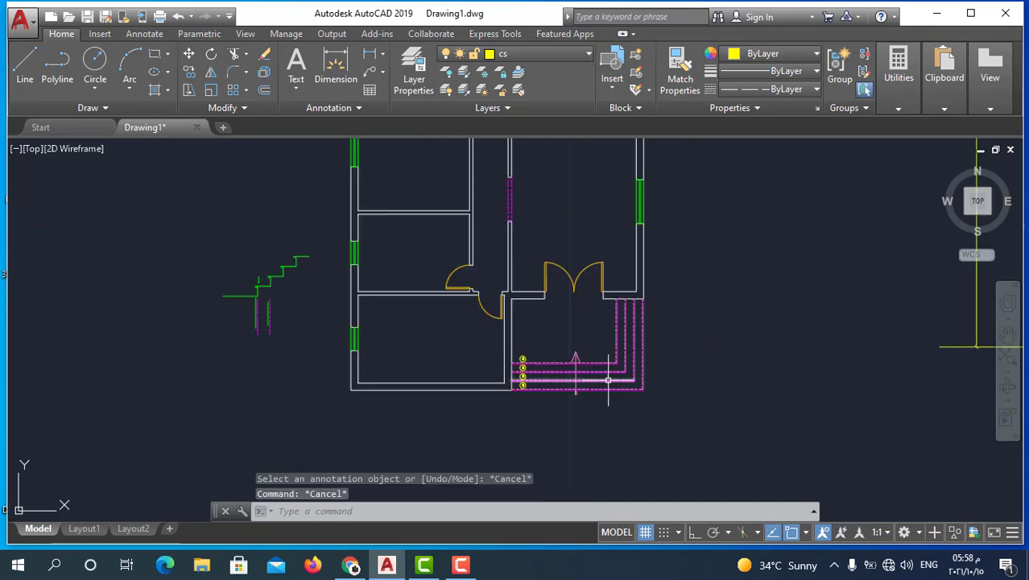
pyautogui.scroll(2, 608, 379)
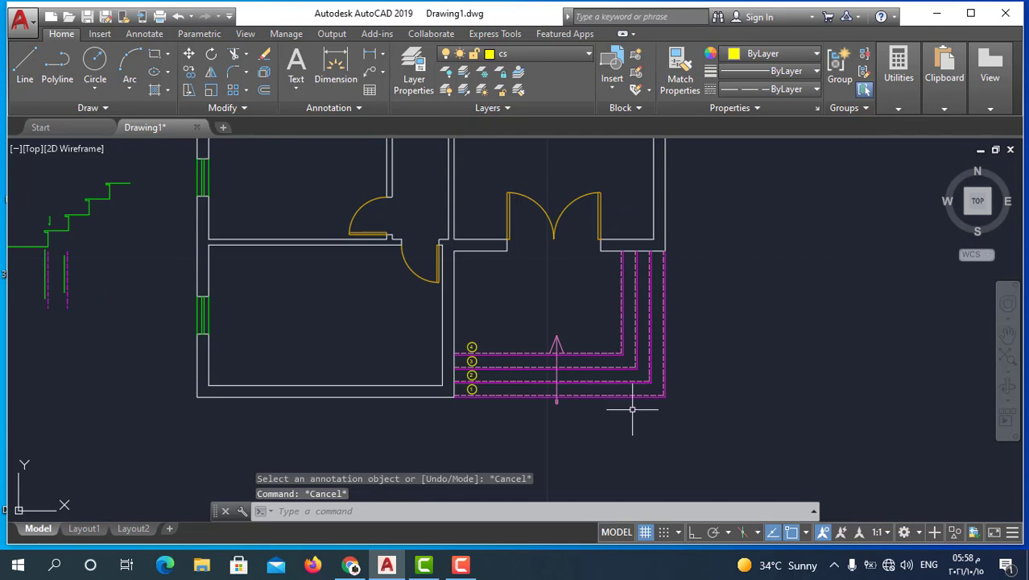
pyautogui.scroll(-2, 636, 413)
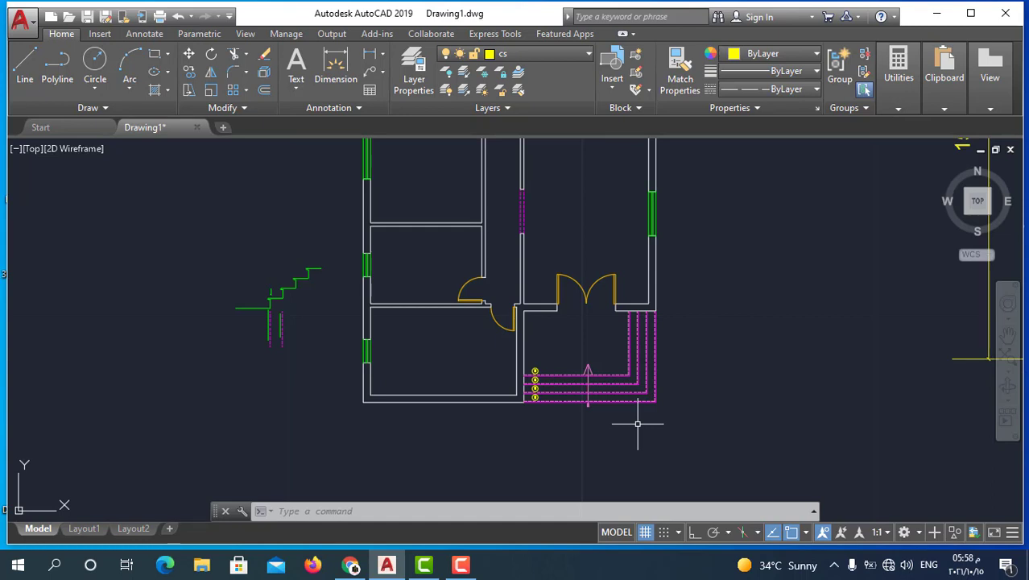
pyautogui.scroll(-2, 644, 425)
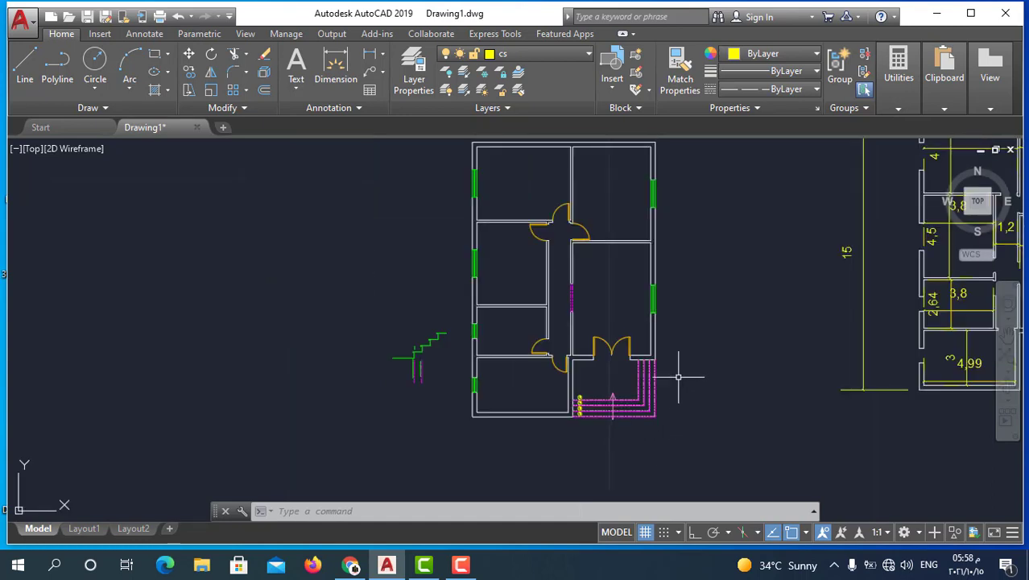
pyautogui.scroll(2, 678, 376)
pyautogui.scroll(-2, 685, 378)
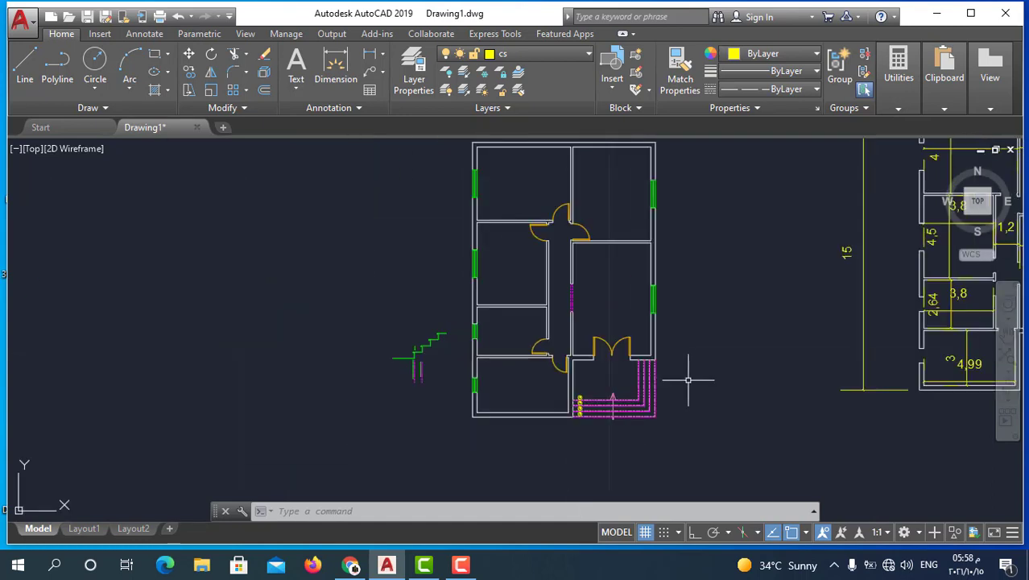